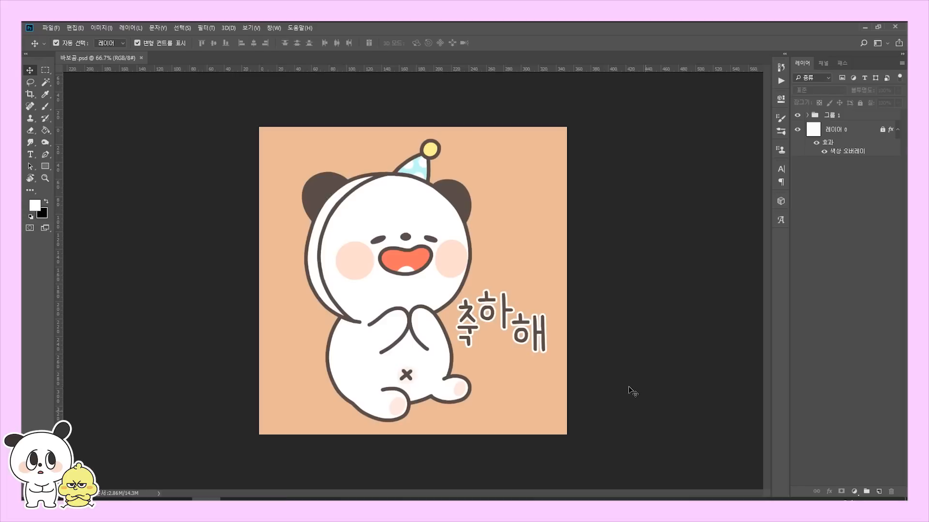
Step: Expand 그룹 1 and check what 레이어 1 and 레이어 2 contain by toggling their visibility
left_click(807, 115)
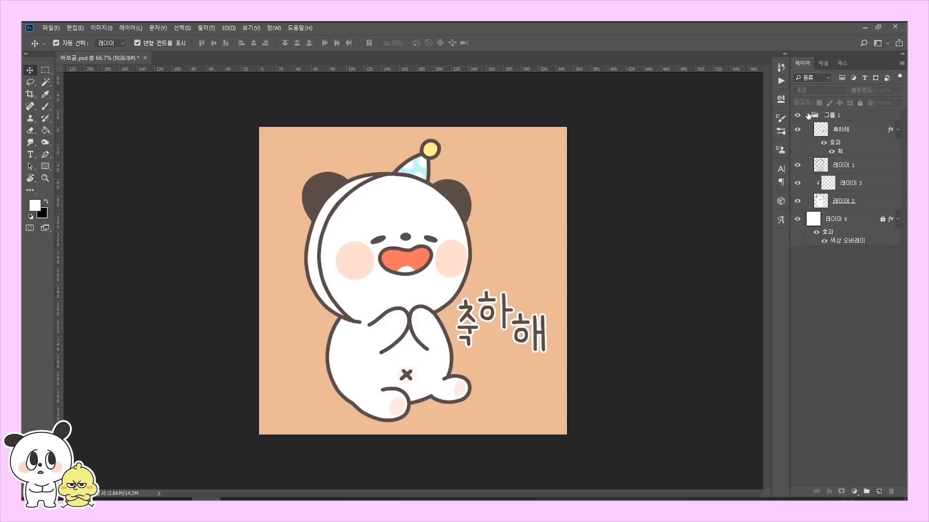
left_click(842, 165)
left_click(798, 165)
left_click(797, 165)
left_click(797, 201)
left_click(797, 200)
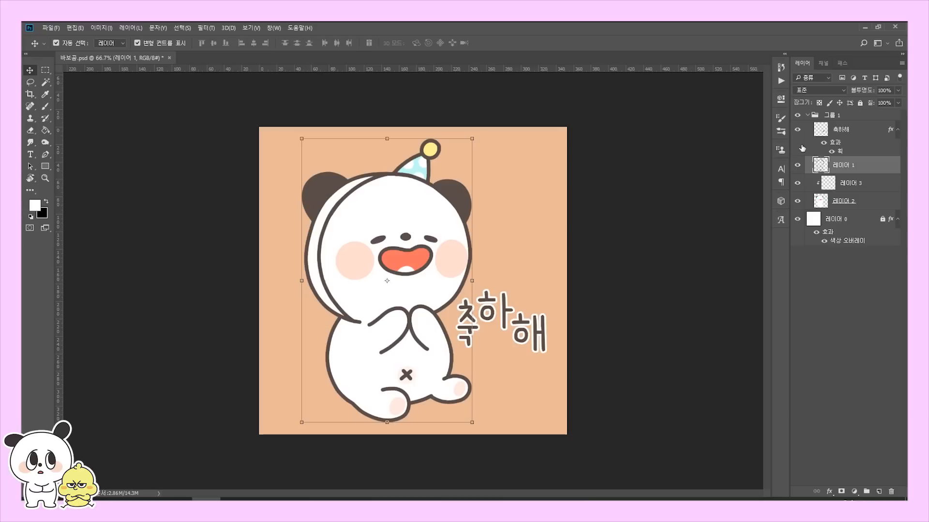
Step: Merge the four layers in 그룹 1, from 축하해 down to 레이어 2, into a single layer
left_click(839, 140)
left_click(843, 165)
left_click(848, 198)
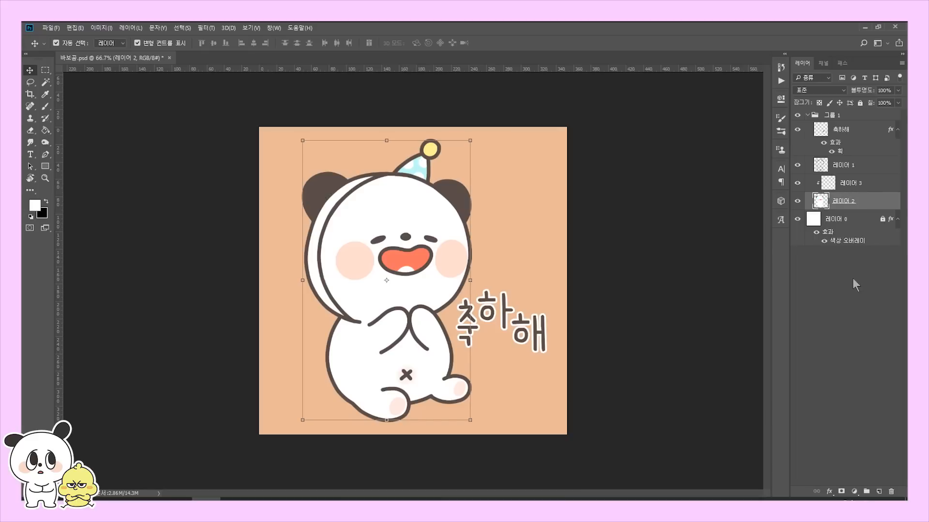
left_click(858, 131, "shift")
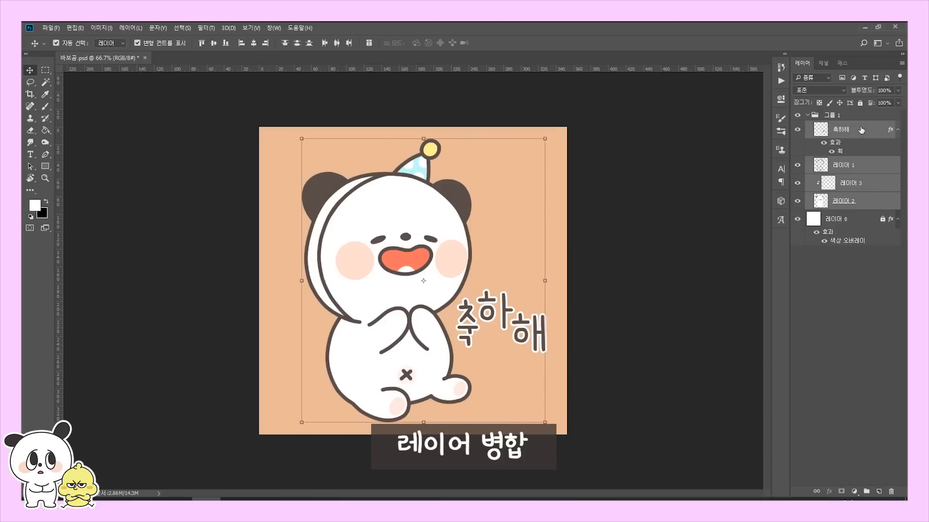
right_click(869, 127)
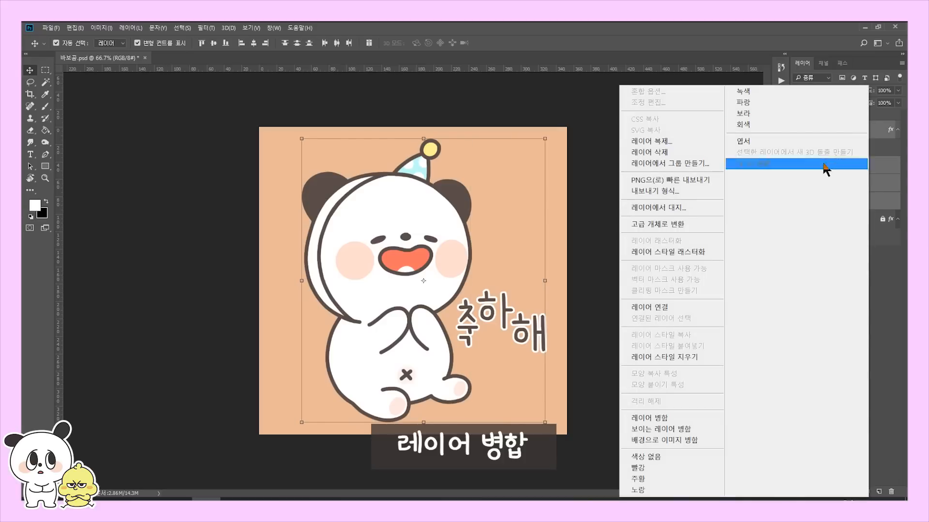
left_click(676, 420)
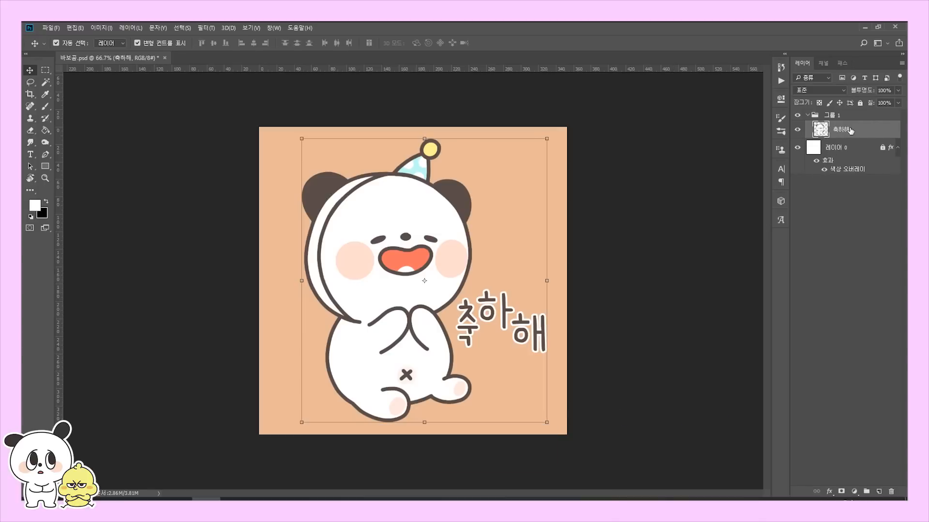
Step: Check the merged 축하해 layer's content by hiding and showing it several times
left_click(797, 129)
left_click(797, 129)
left_click(798, 130)
left_click(798, 130)
left_click(797, 129)
left_click(797, 130)
Step: Take the merged 축하해 layer out of 그룹 1 and delete the empty group and 레이어 0
left_click_drag(868, 129, 862, 111)
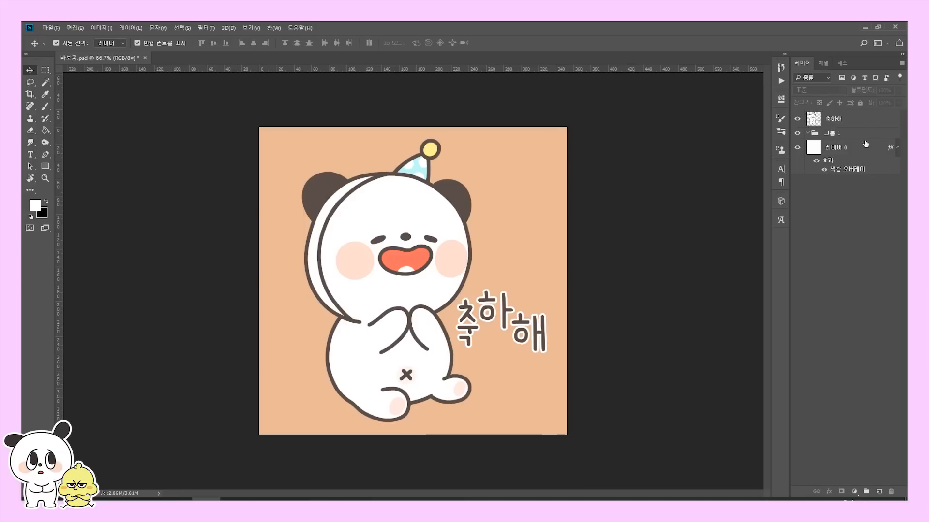
left_click(860, 133)
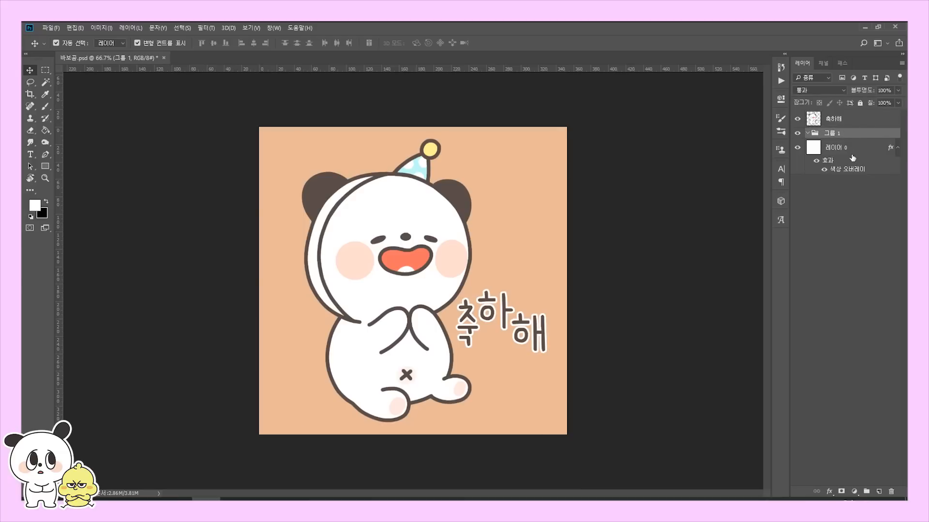
left_click(851, 157)
key("Delete")
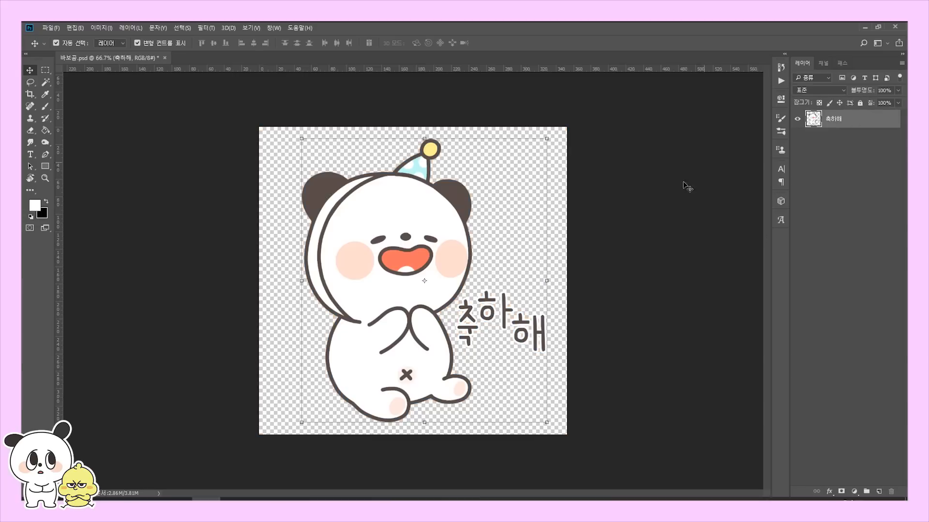
Step: Check the remaining 축하해 layer on the transparent canvas by hiding and showing it
left_click(644, 229)
left_click(798, 119)
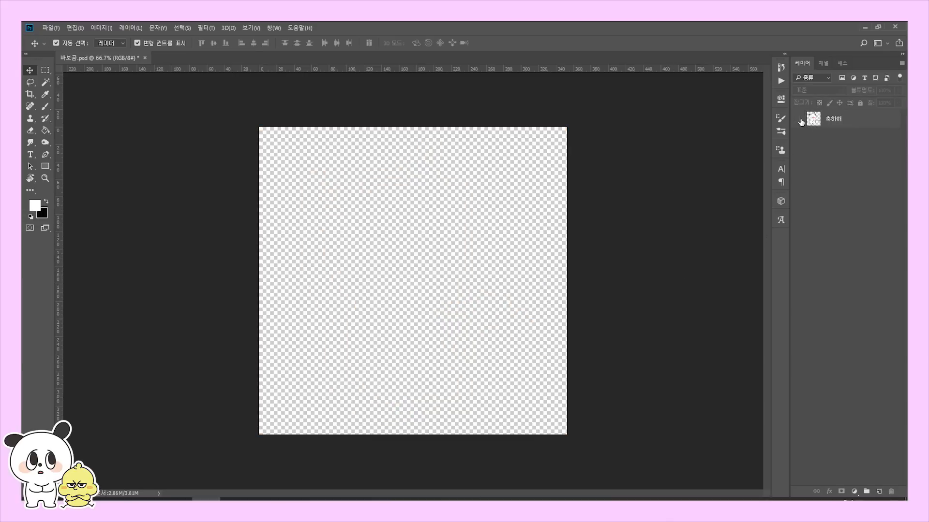
left_click(798, 119)
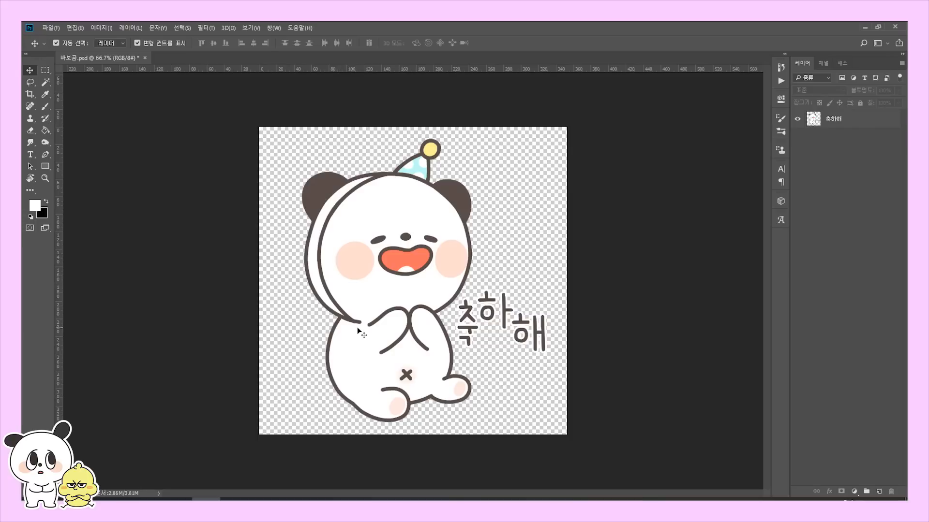
Step: Duplicate the 축하해 layer so that the copy sits directly below the original
left_click(861, 121)
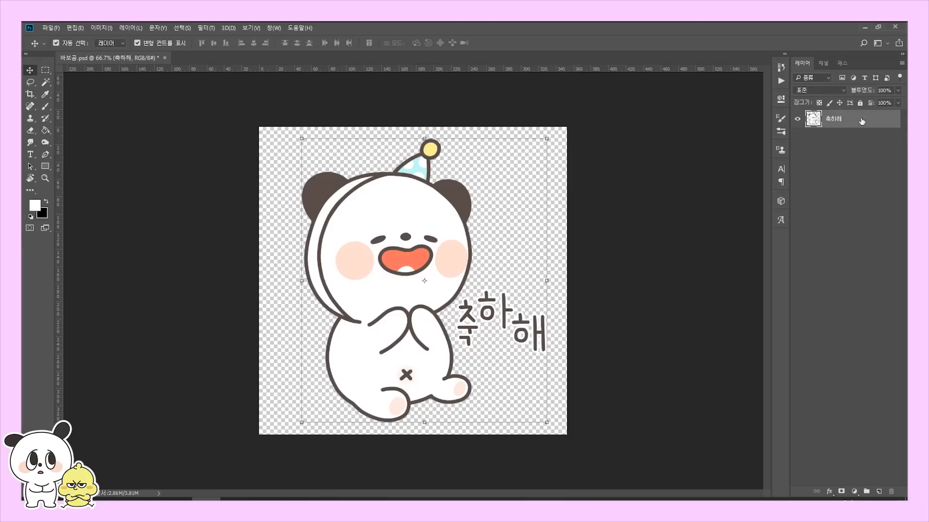
key("ctrl+j")
key("ctrl+z")
left_click_drag(866, 125, 869, 151)
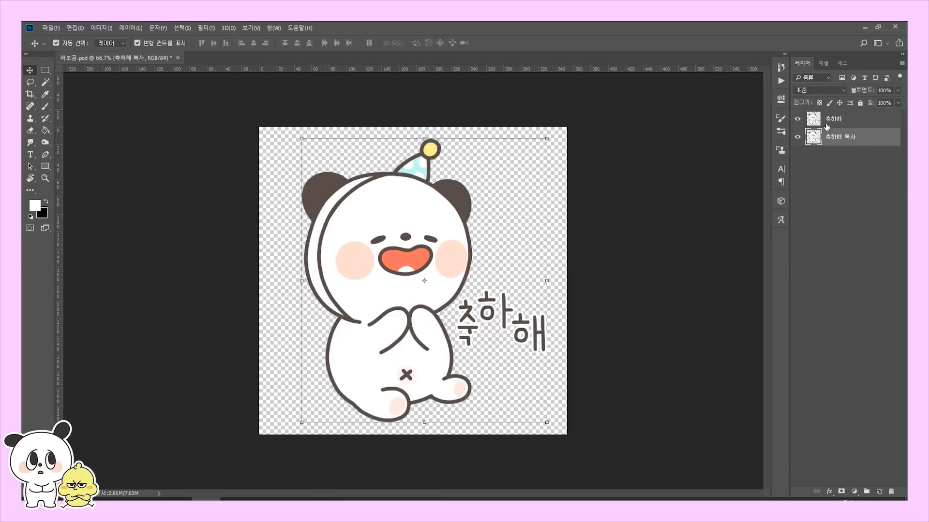
Step: Compare the original layer and its copy by toggling the visibility of each
left_click(836, 144)
left_click(797, 119)
left_click(797, 137)
left_click(797, 136)
left_click(797, 119)
left_click(797, 121)
left_click(798, 120)
Step: Rename the lower copy as 1 and the original layer above it as 2
left_click(857, 193)
left_click(837, 141)
double_click(840, 138)
type("1")
key("shift+Tab")
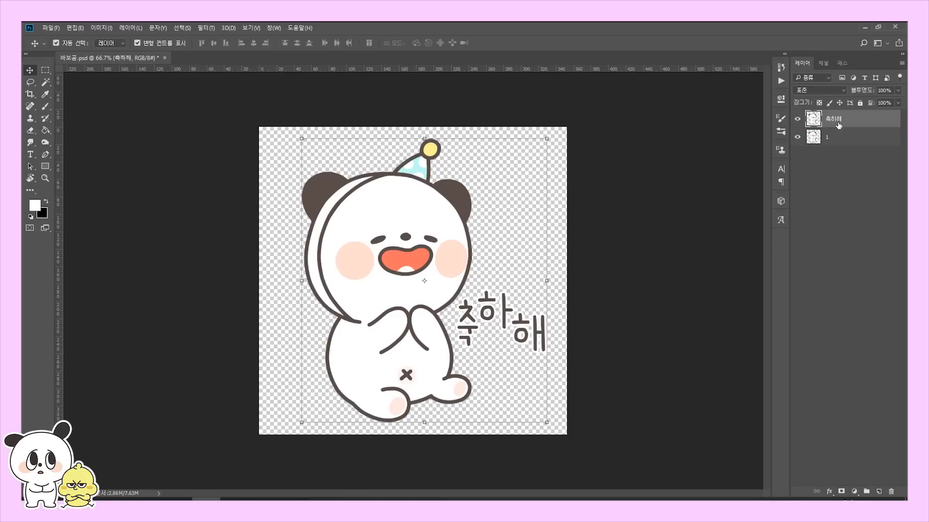
type("2")
left_click(856, 189)
Step: Check the frame beneath layer 2 by hiding and showing layer 2
left_click(866, 118)
left_click(797, 118)
left_click(797, 118)
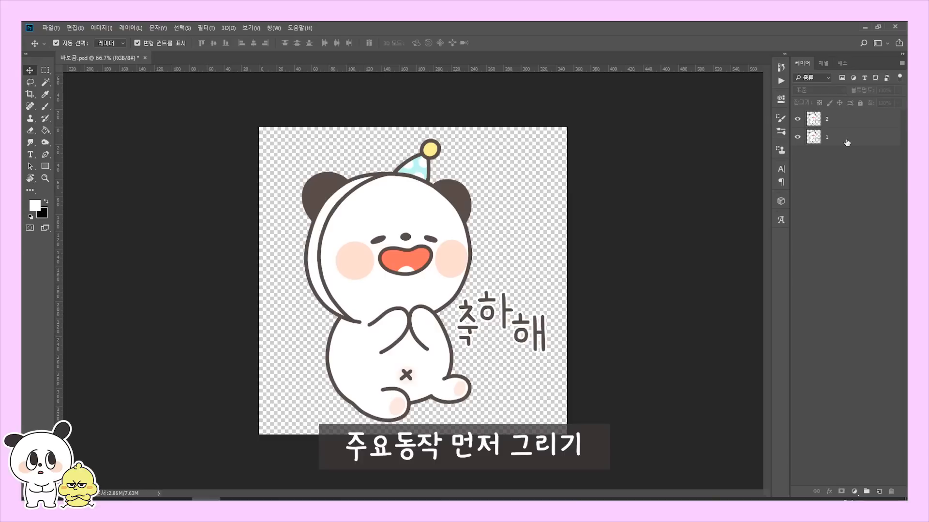
Step: Hide layer 2 and lower the opacity of layer 1 to 50%
left_click(830, 140)
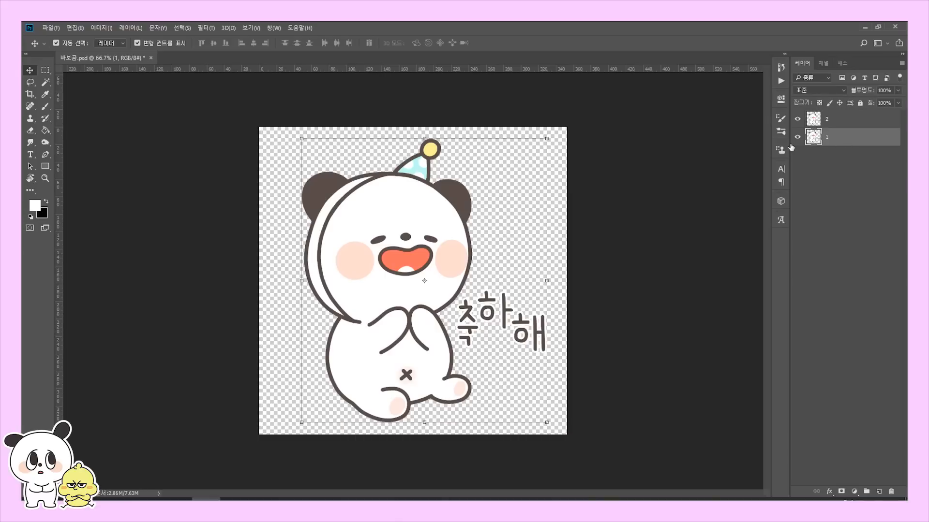
left_click(897, 91)
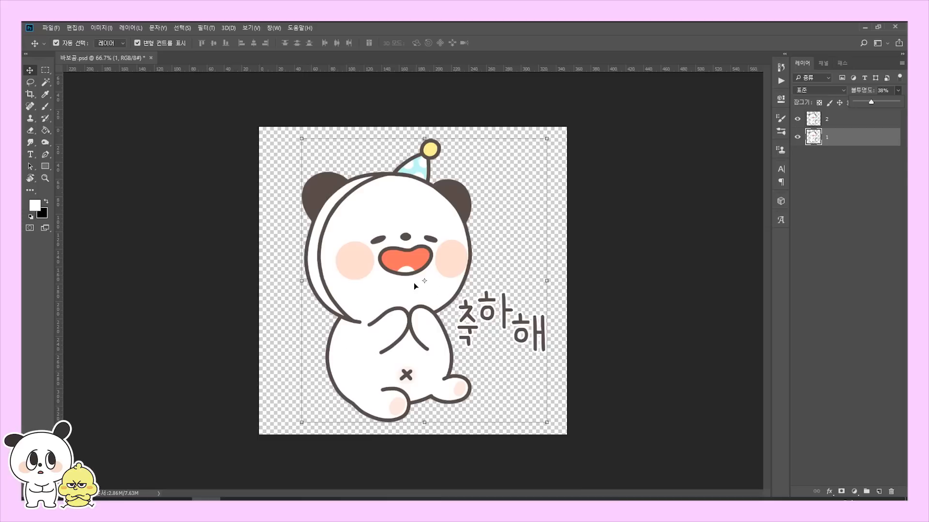
left_click(821, 121)
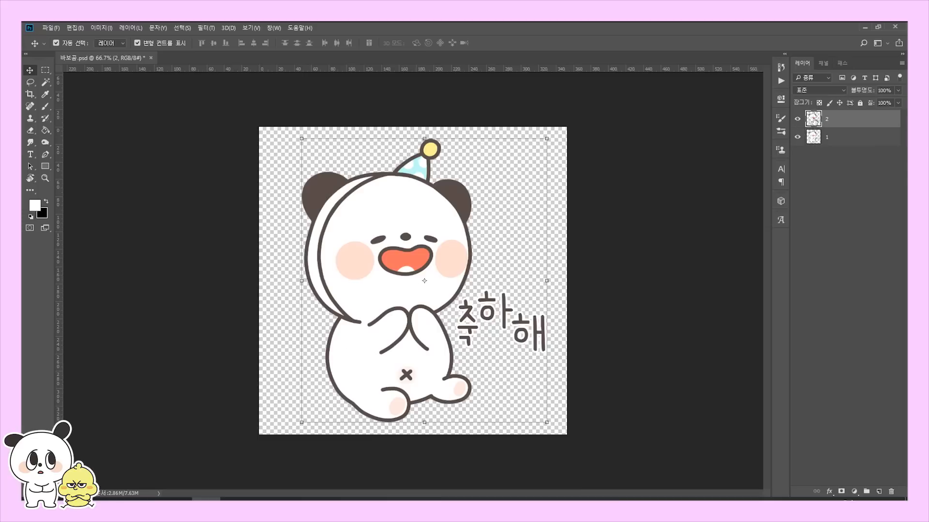
left_click(837, 146)
left_click(897, 91)
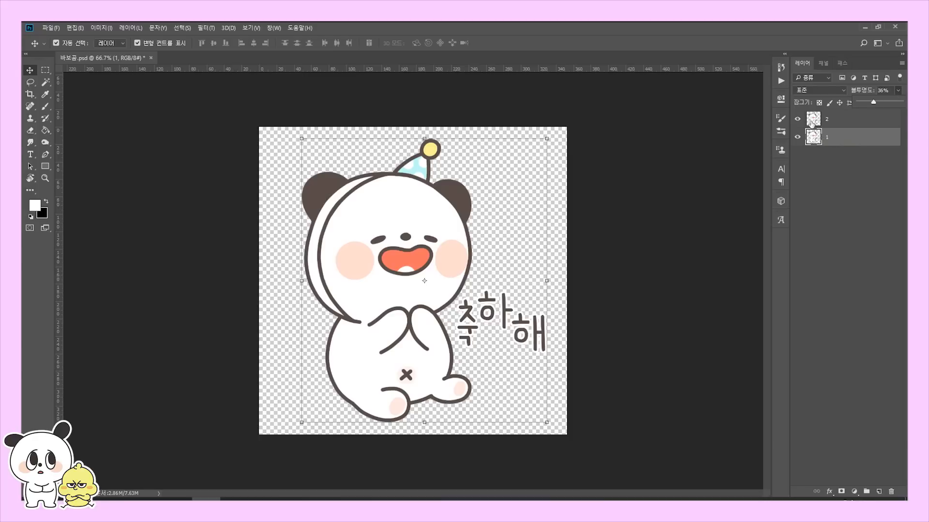
left_click(797, 119)
left_click_drag(873, 102, 880, 103)
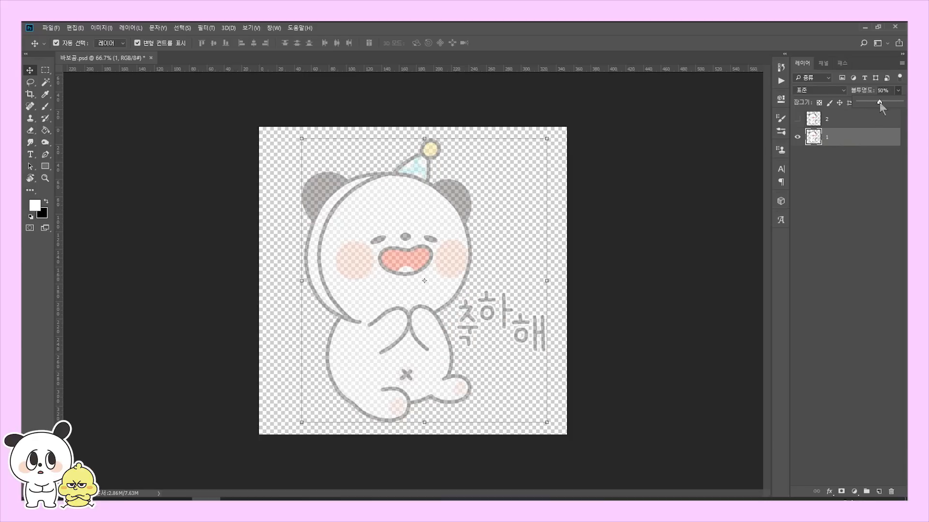
left_click(871, 145)
Step: Lock layer 1 completely, show layer 2 again and make it the active layer
left_click(860, 104)
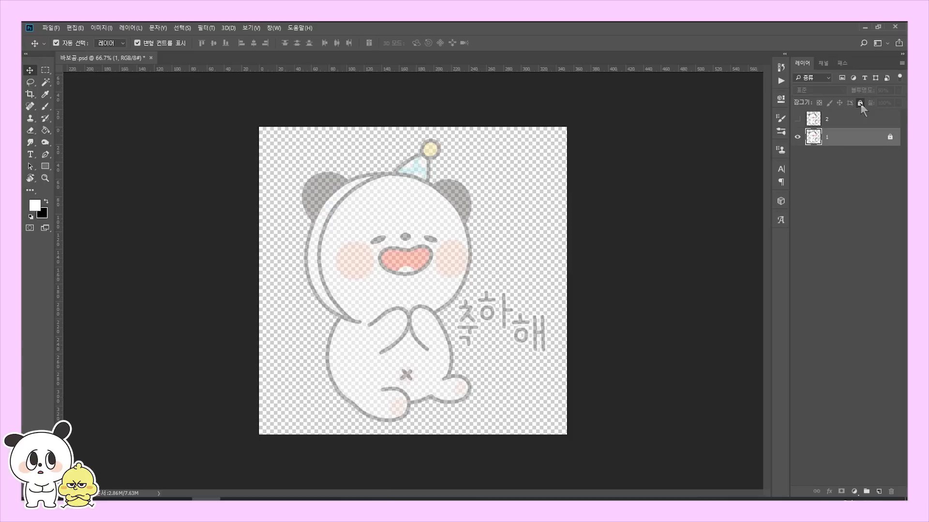
left_click(798, 120)
left_click(426, 250)
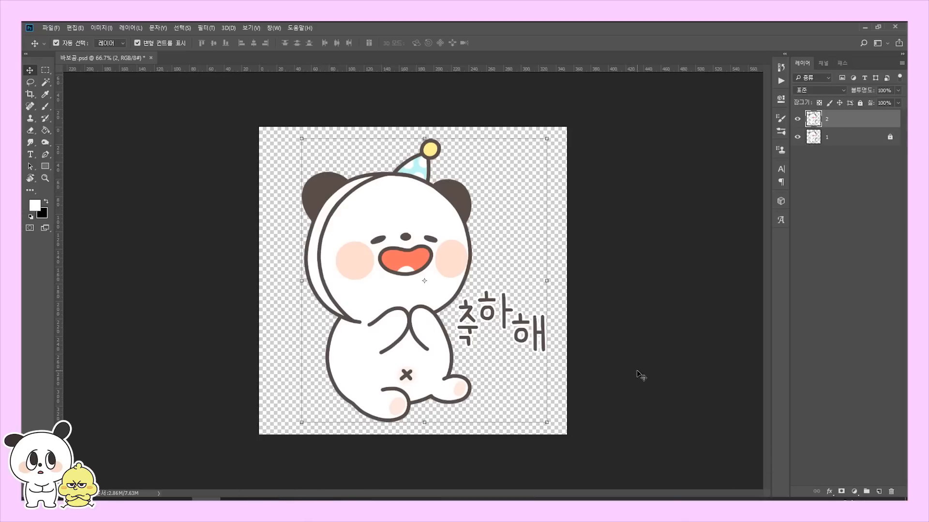
left_click(375, 350)
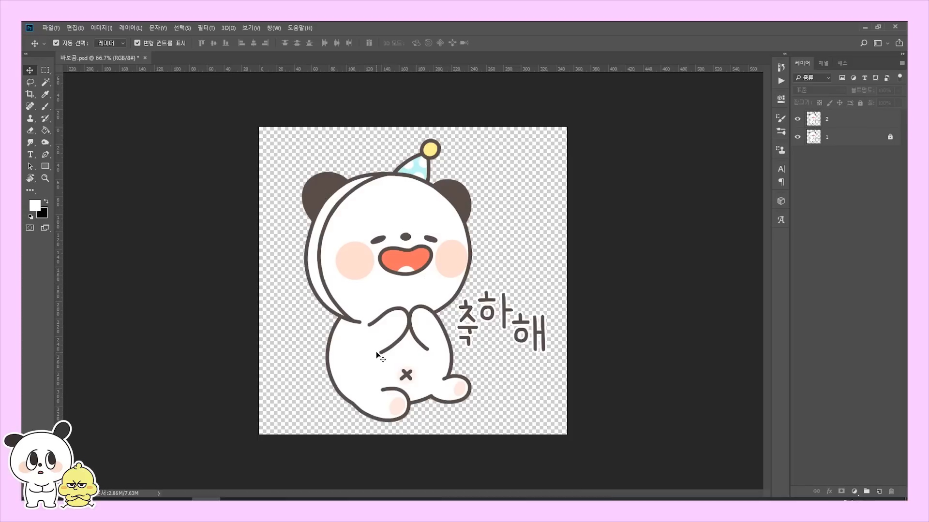
left_click(376, 353)
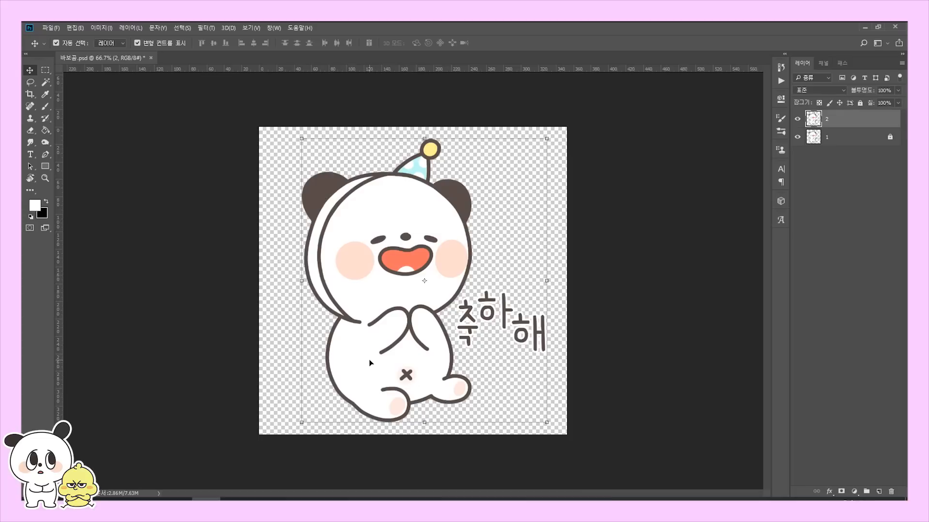
Step: Select the panda's whole head, including the ears and party hat, with the Lasso tool and switch to the Move tool
left_click(29, 84)
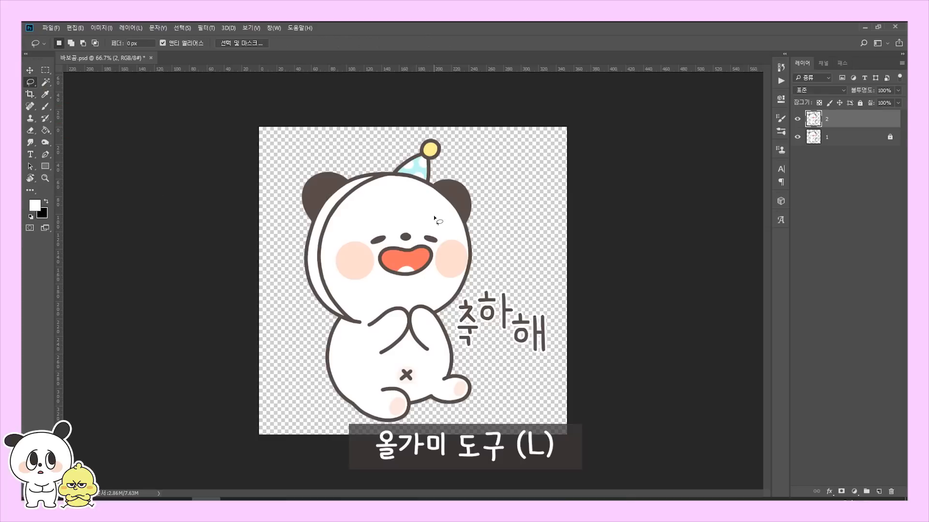
mouse_move(365, 172)
left_mouse_down()
mouse_move(333, 163)
mouse_move(285, 223)
mouse_move(323, 268)
mouse_move(423, 235)
mouse_move(360, 167)
left_mouse_up()
left_click(296, 211)
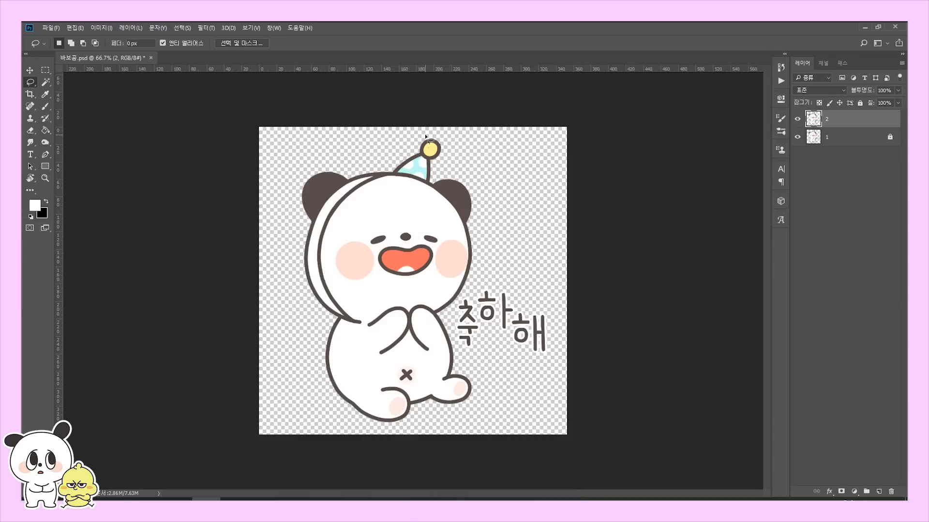
mouse_move(435, 133)
left_mouse_down()
mouse_move(373, 170)
mouse_move(347, 174)
mouse_move(328, 163)
mouse_move(305, 170)
mouse_move(292, 194)
left_mouse_up()
mouse_move(301, 231)
left_mouse_down()
mouse_move(298, 277)
mouse_move(324, 316)
mouse_move(367, 323)
mouse_move(400, 304)
mouse_move(454, 305)
mouse_move(471, 281)
mouse_move(485, 217)
mouse_move(460, 161)
mouse_move(428, 133)
left_mouse_up()
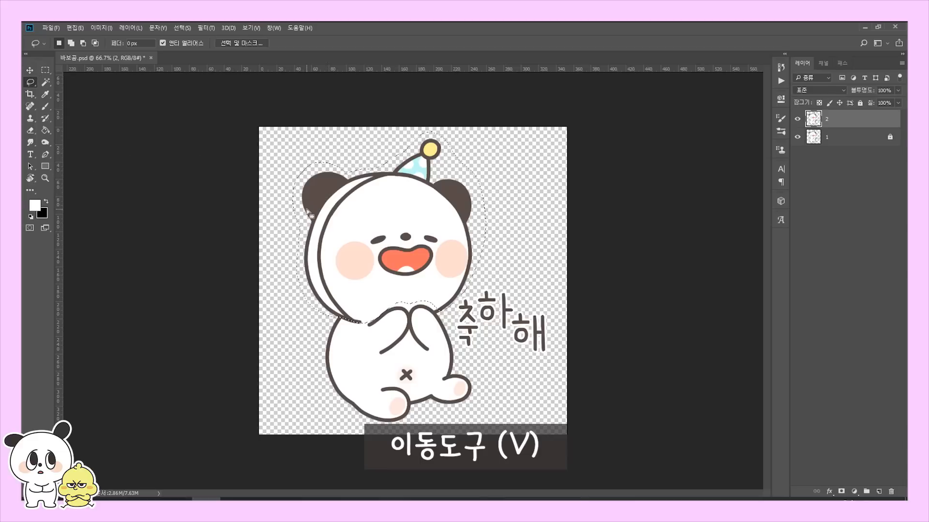
key("v")
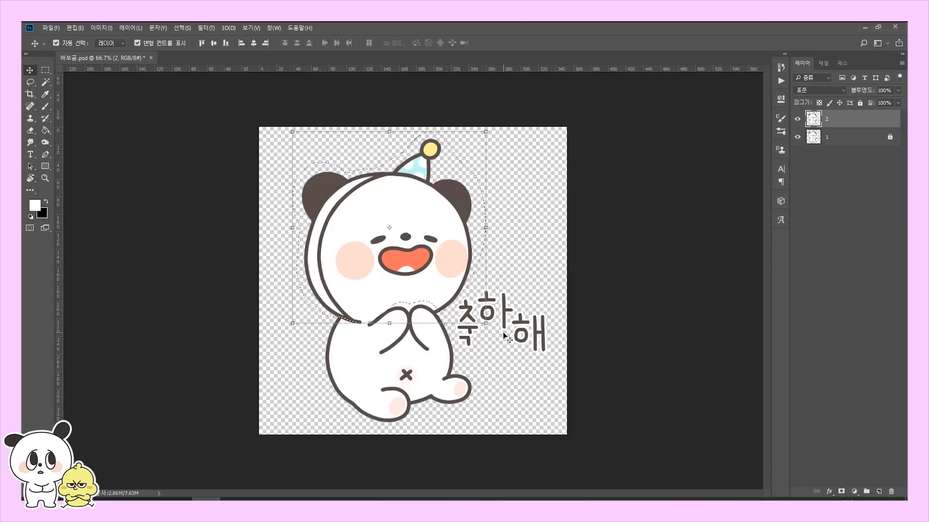
key("ctrl+t")
mouse_move(487, 335)
left_mouse_down()
mouse_move(325, 340)
mouse_move(423, 251)
mouse_move(249, 432)
mouse_move(106, 210)
mouse_move(513, 287)
mouse_move(503, 319)
mouse_move(309, 237)
mouse_move(498, 323)
mouse_move(516, 270)
mouse_move(483, 281)
mouse_move(493, 347)
left_mouse_up()
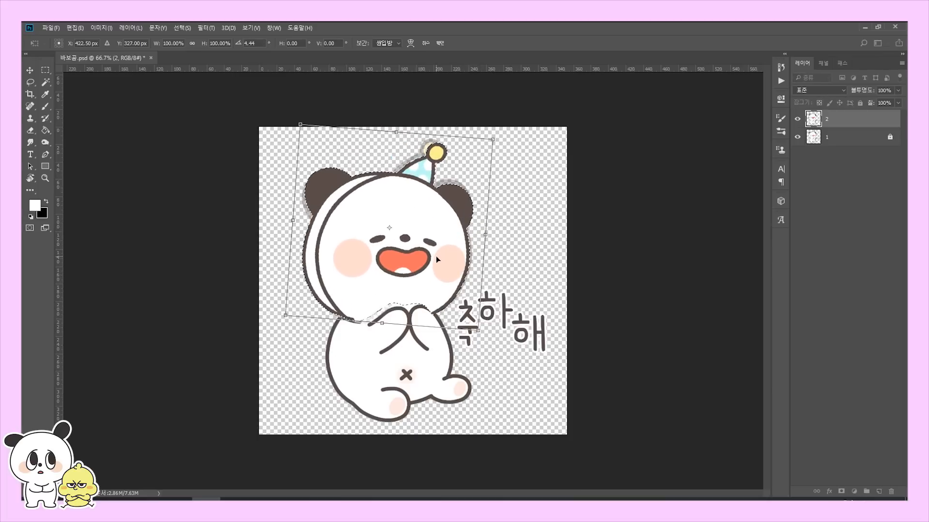
key("Escape")
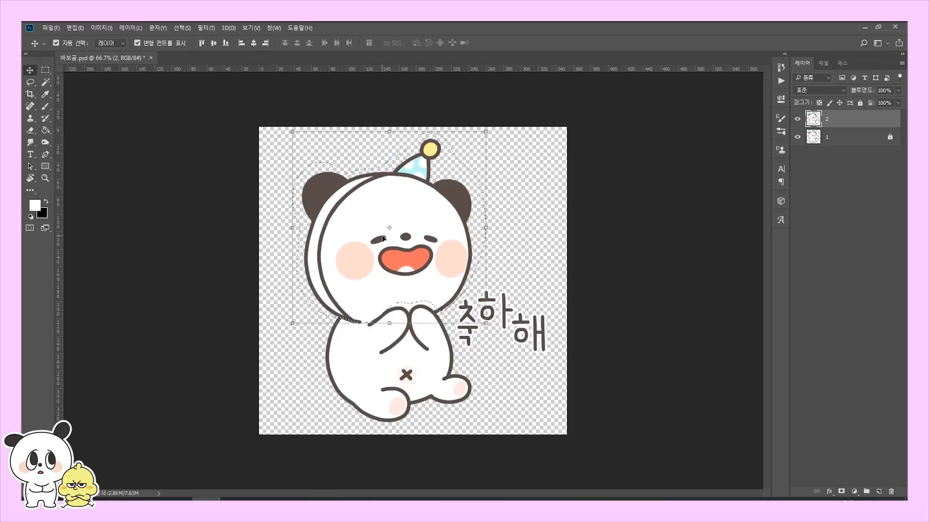
Step: Move the head selection's pivot to the middle of its lower edge and tilt the head counterclockwise
left_click_drag(389, 227, 390, 323)
left_click_drag(257, 120, 469, 111)
key("Return")
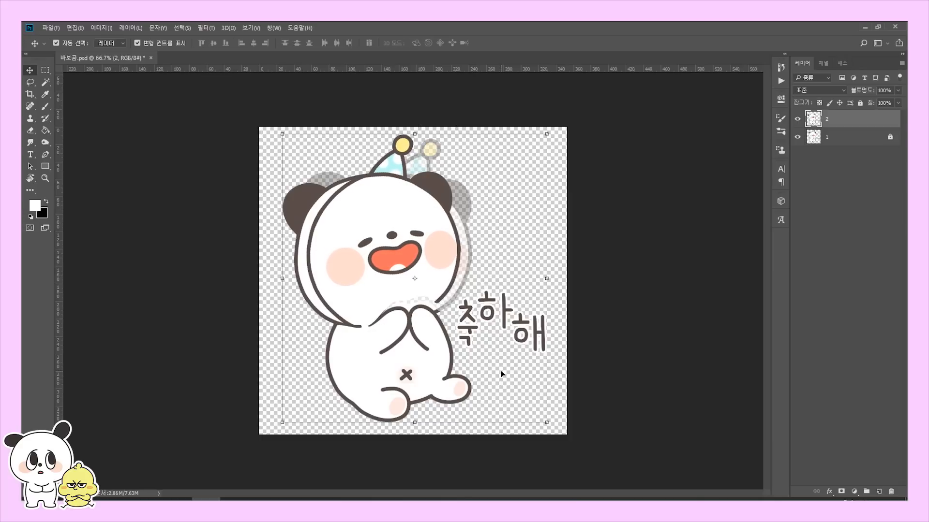
Step: Lasso the panda's arm nearer the party-hat tilt and rotate it about 96° counterclockwise around its shoulder into a raised pose
key("l")
key("ctrl+plus")
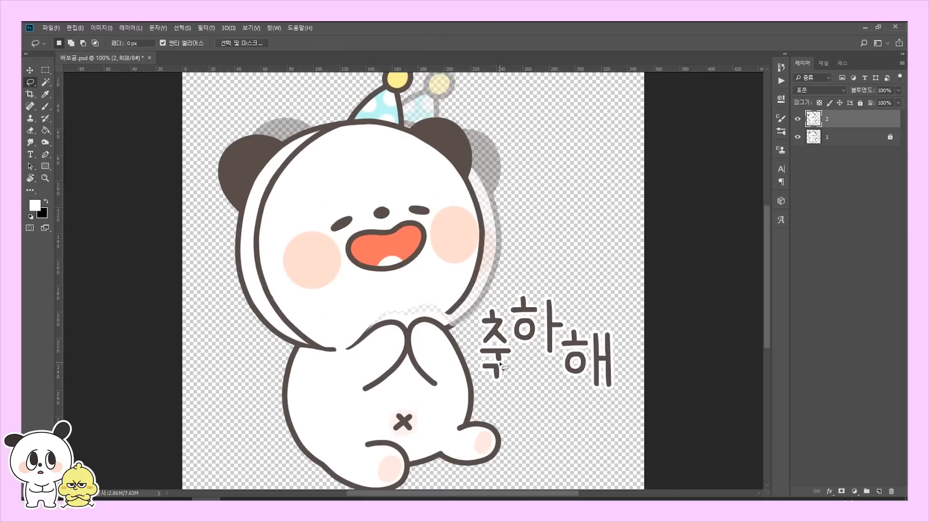
mouse_move(342, 351)
left_mouse_down()
mouse_move(362, 395)
mouse_move(374, 400)
mouse_move(399, 374)
mouse_move(409, 336)
mouse_move(399, 317)
mouse_move(344, 347)
left_mouse_up()
key("v")
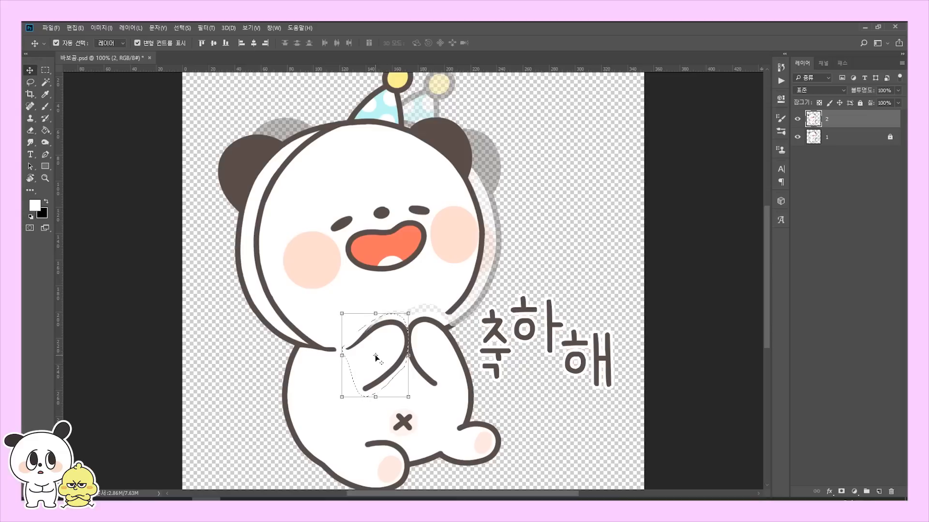
key("ctrl+t")
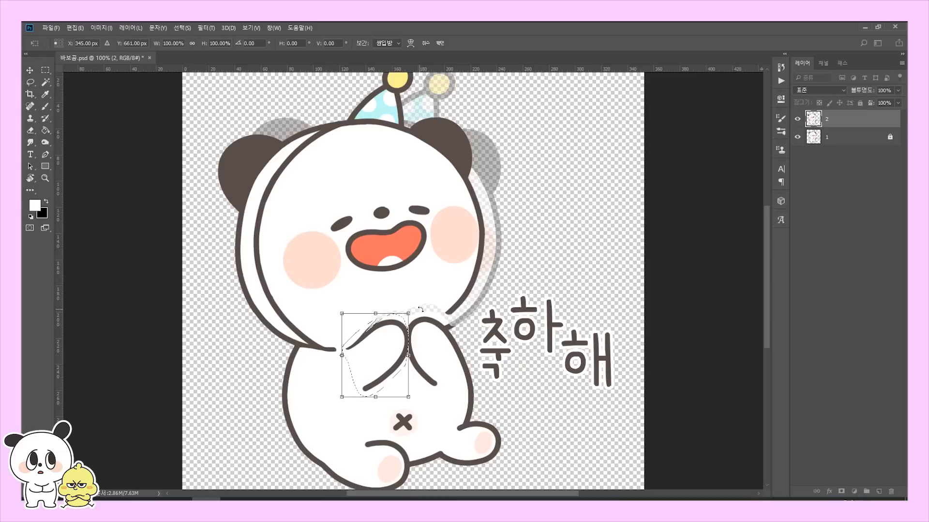
left_click_drag(417, 310, 260, 252)
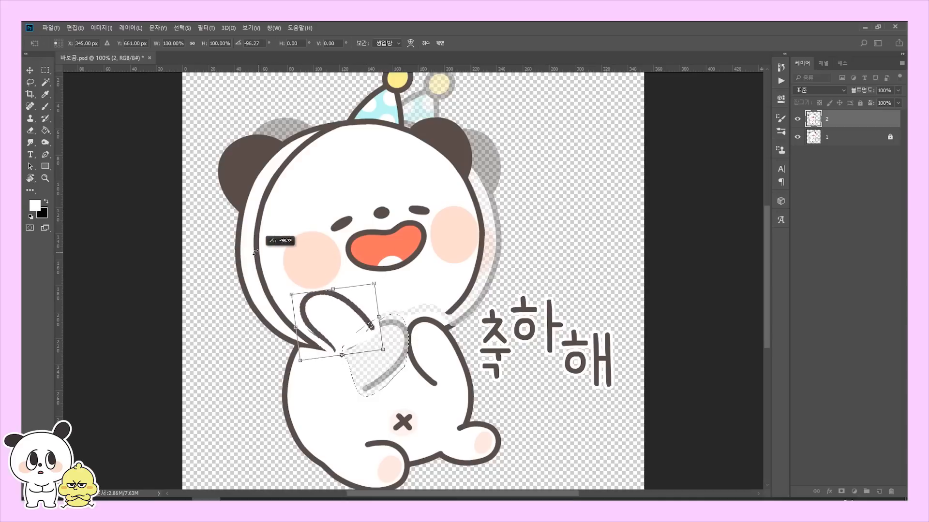
key("Return")
Step: Lasso the panda's other arm, rotate it about 74° clockwise and move it outward beside the lettering, then clear the selections
key("l")
mouse_move(421, 316)
left_mouse_down()
mouse_move(412, 371)
mouse_move(444, 389)
mouse_move(462, 370)
mouse_move(419, 315)
left_mouse_up()
key("ctrl+t")
mouse_move(486, 301)
left_mouse_down()
mouse_move(498, 312)
mouse_move(476, 309)
mouse_move(479, 257)
mouse_move(509, 271)
mouse_move(489, 315)
left_mouse_up()
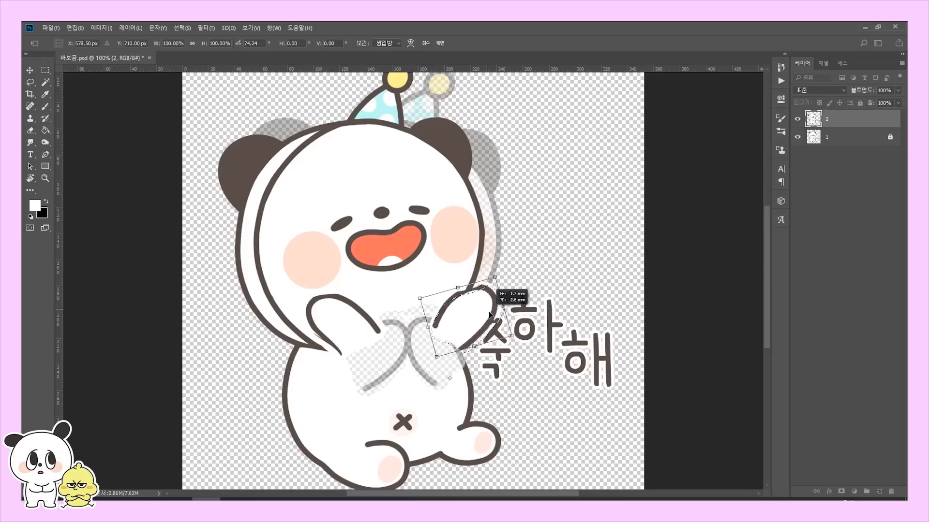
key("Return")
mouse_move(321, 295)
left_mouse_down()
mouse_move(306, 321)
mouse_move(334, 356)
mouse_move(372, 345)
mouse_move(358, 304)
mouse_move(321, 297)
left_mouse_up()
key("v")
key("ctrl+d")
key("ctrl+minus")
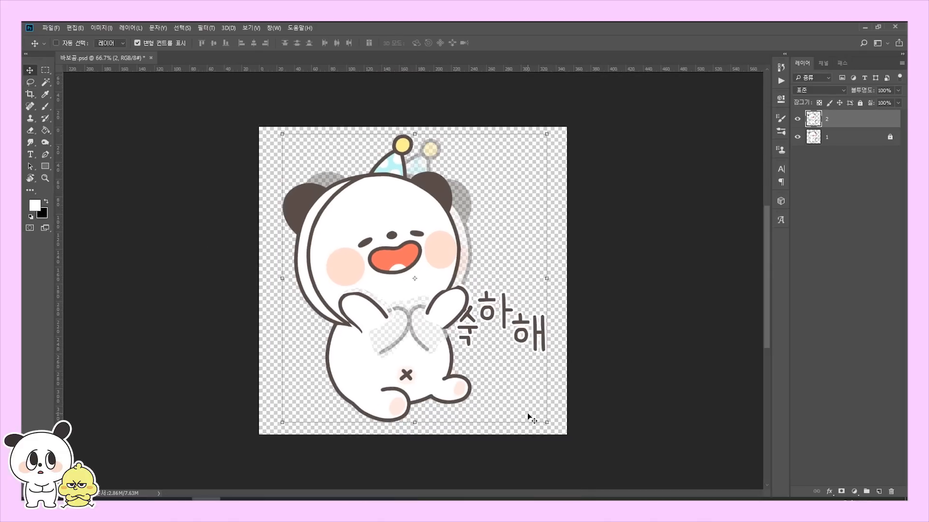
left_click(629, 316, "ctrl")
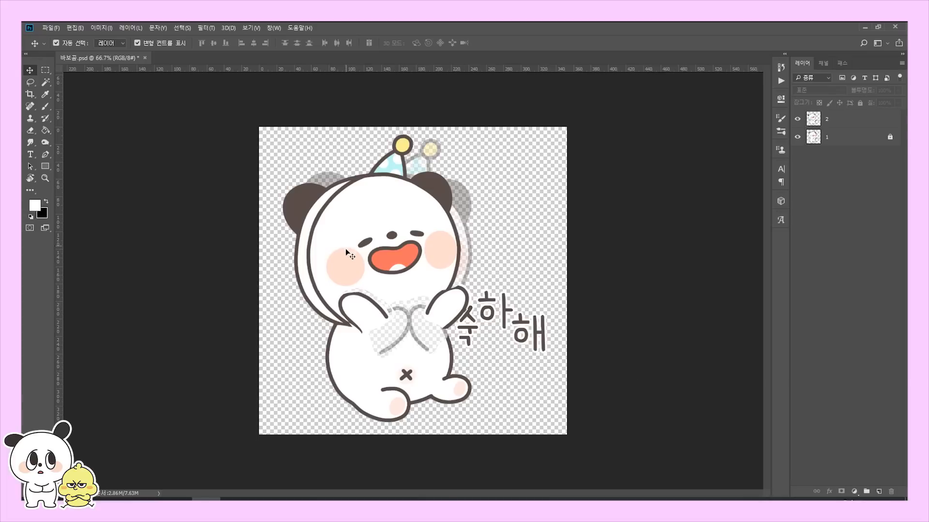
Step: Skew the whole layer 2 drawing slightly sideways around a pivot near the panda's foot and compare it with layer 1
left_click(392, 228)
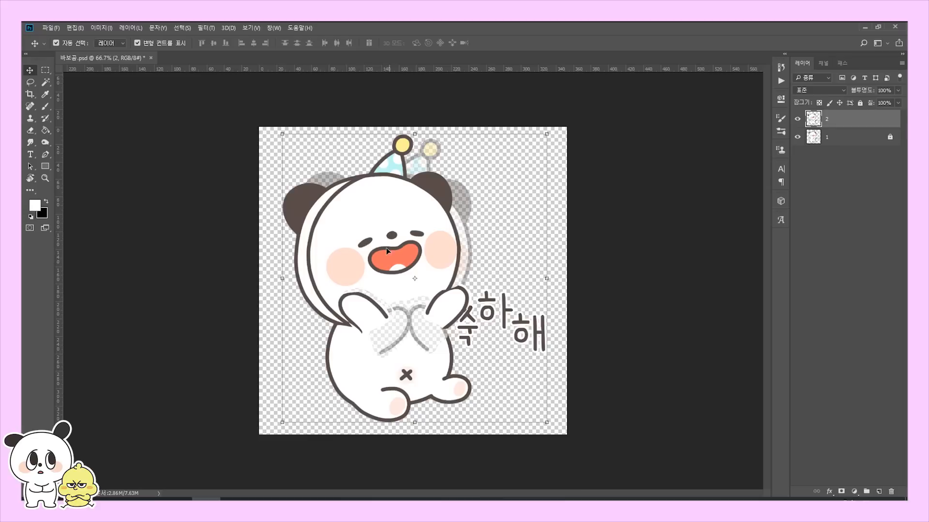
key("ctrl+t")
right_click(387, 204)
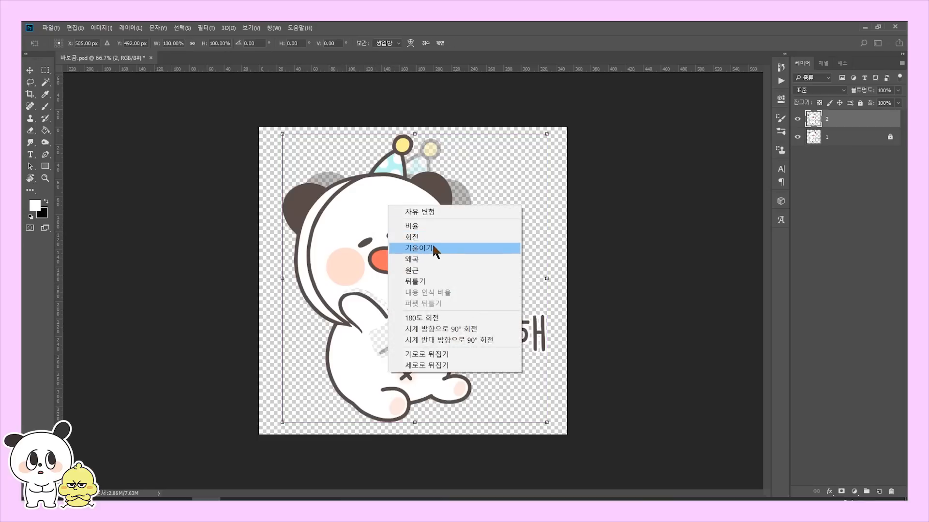
left_click(430, 248)
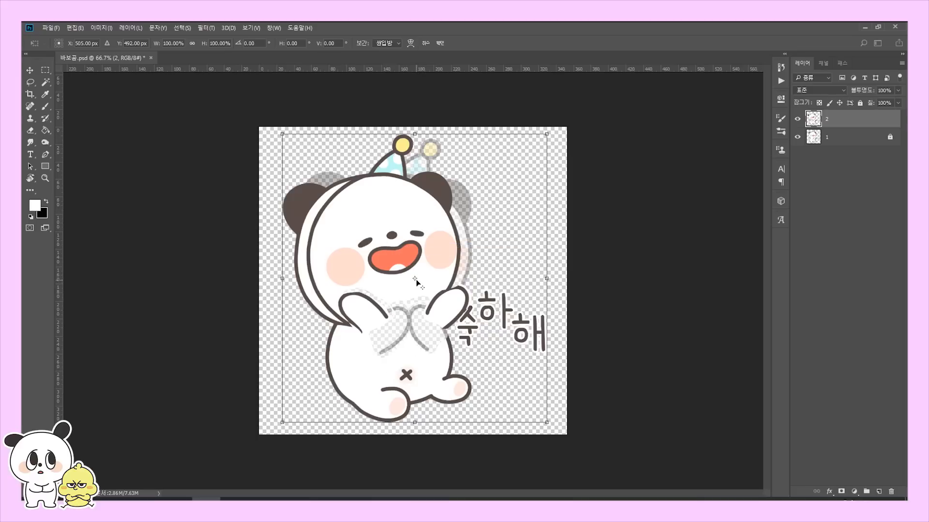
left_click_drag(415, 279, 397, 402)
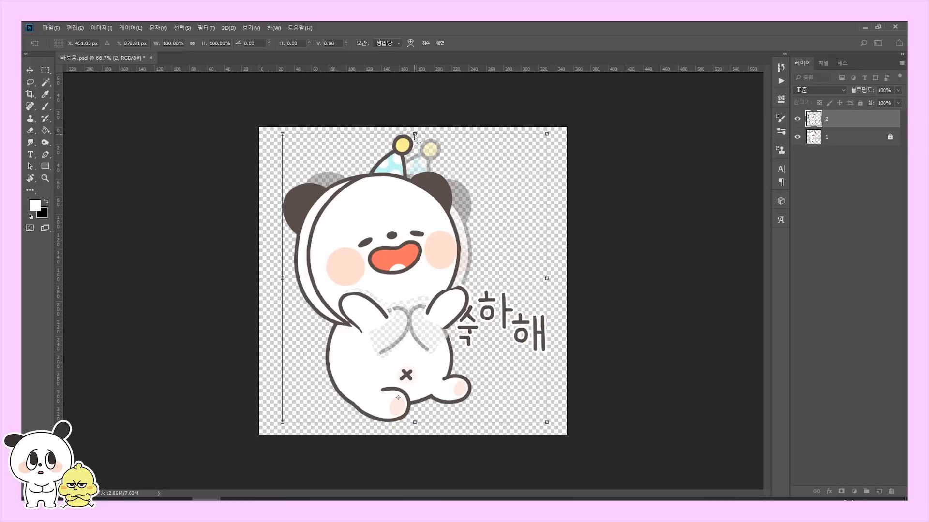
left_click_drag(415, 138, 428, 189)
left_click_drag(415, 134, 407, 133)
key("Return")
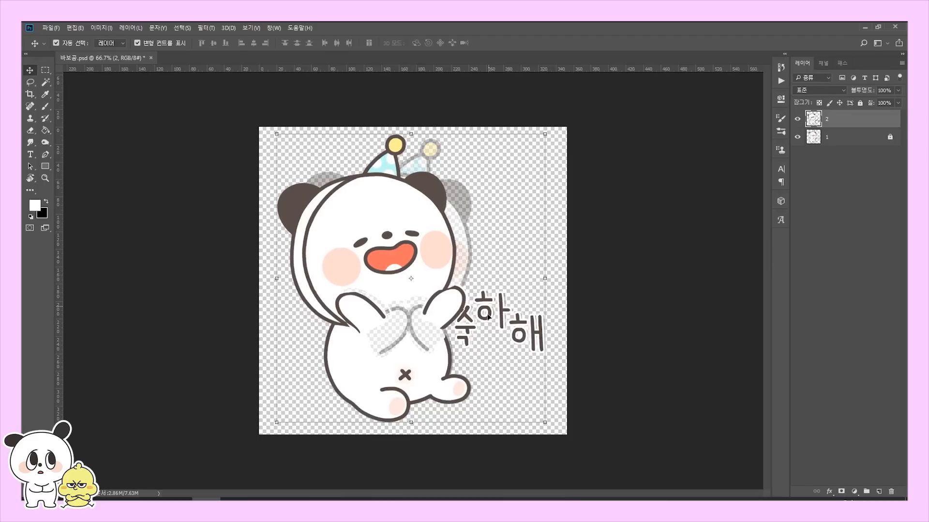
left_click(589, 290)
left_click(797, 121)
left_click(797, 121)
left_click(797, 121)
left_click(797, 121)
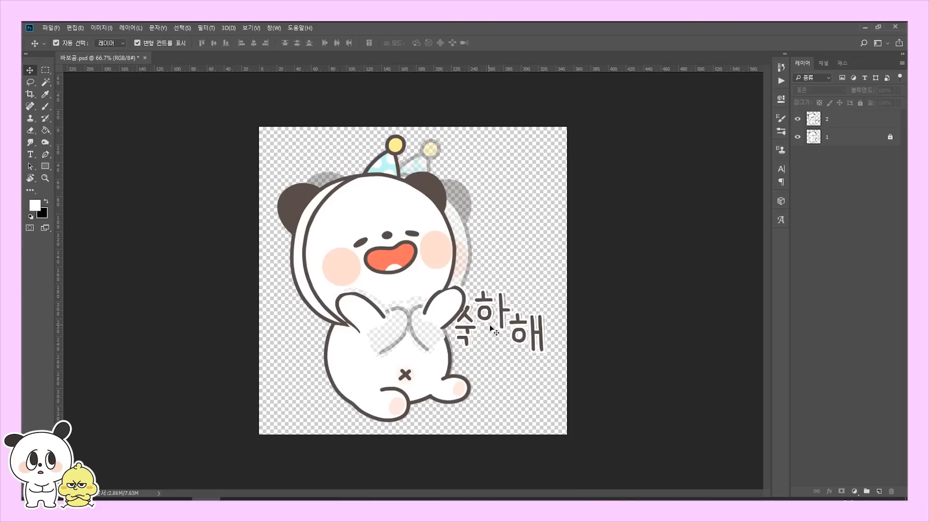
Step: Lasso the party hat on layer 2, tilt it counterclockwise and shift it along the head away from the faded reference hat
left_click(398, 249)
key("ctrl+plus")
key("ctrl+plus")
left_click_drag(435, 177, 440, 481)
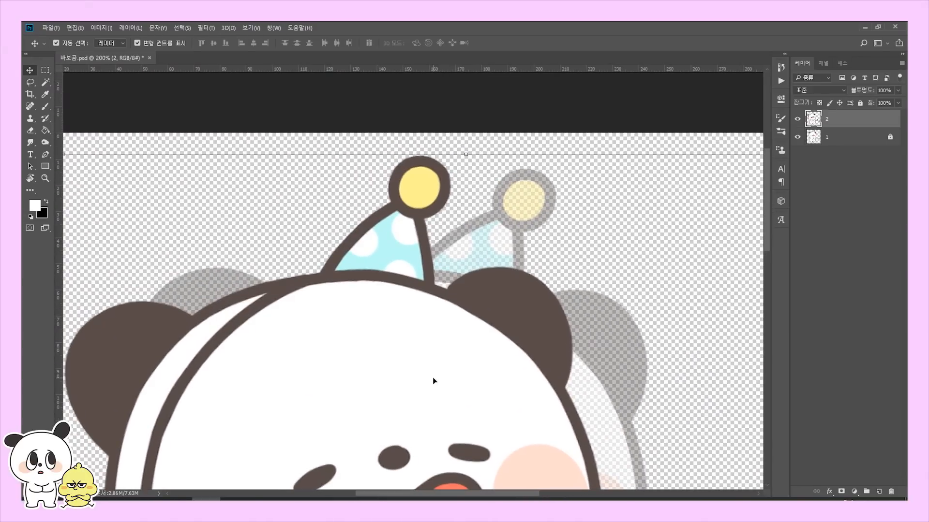
key("l")
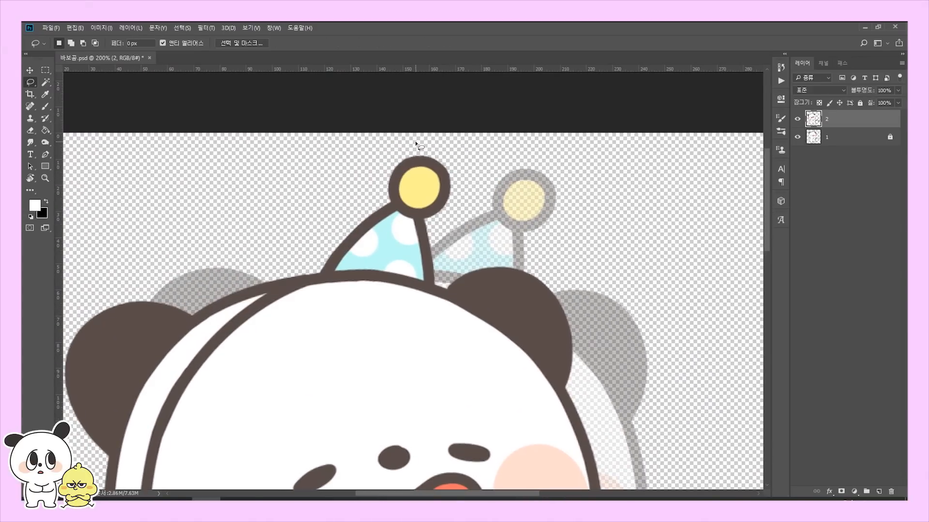
mouse_move(422, 148)
left_mouse_down()
mouse_move(386, 166)
mouse_move(371, 211)
mouse_move(318, 272)
mouse_move(438, 287)
mouse_move(457, 220)
mouse_move(426, 150)
left_mouse_up()
key("ctrl+t")
left_click_drag(401, 233, 333, 239)
key("Return")
Step: Skew the party hat about 19.6° sideways and warp its base corner to fit the curve of the head
key("ctrl+t")
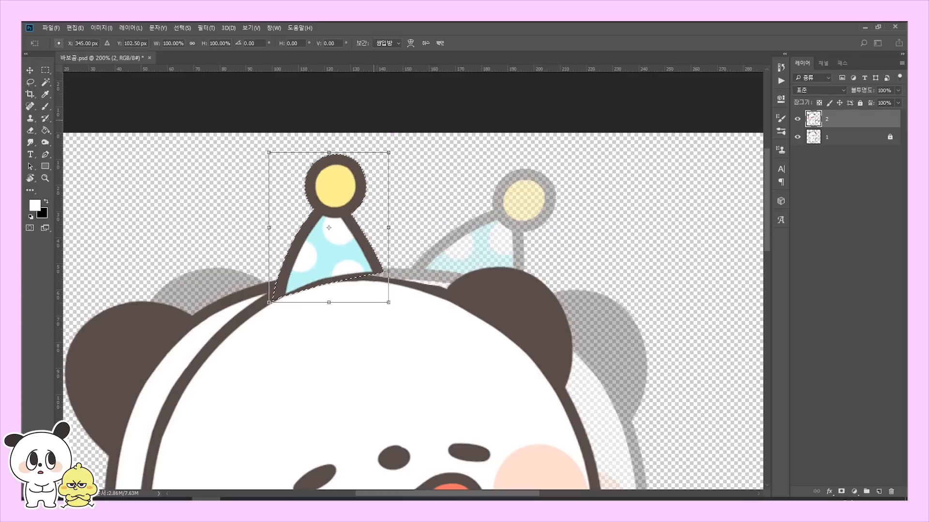
right_click(346, 191)
left_click(375, 241)
left_click_drag(329, 152, 278, 153)
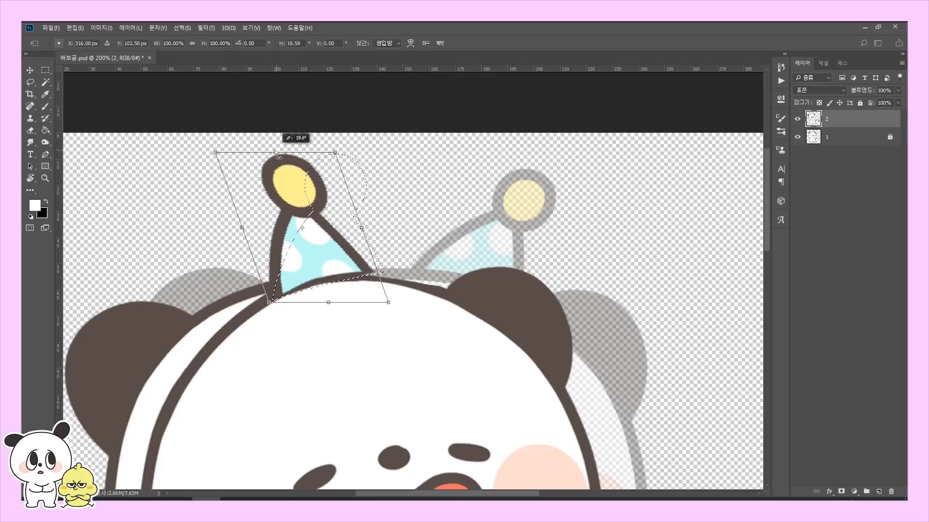
right_click(292, 235)
left_click(321, 311)
left_click_drag(269, 303, 265, 280)
key("Return")
key("ctrl+t")
key("Return")
left_click_drag(437, 323, 437, 315)
Step: Lasso the panda's facial features together with both cheeks, move them slightly up and clear the selection
key("ctrl+minus")
left_click(413, 275)
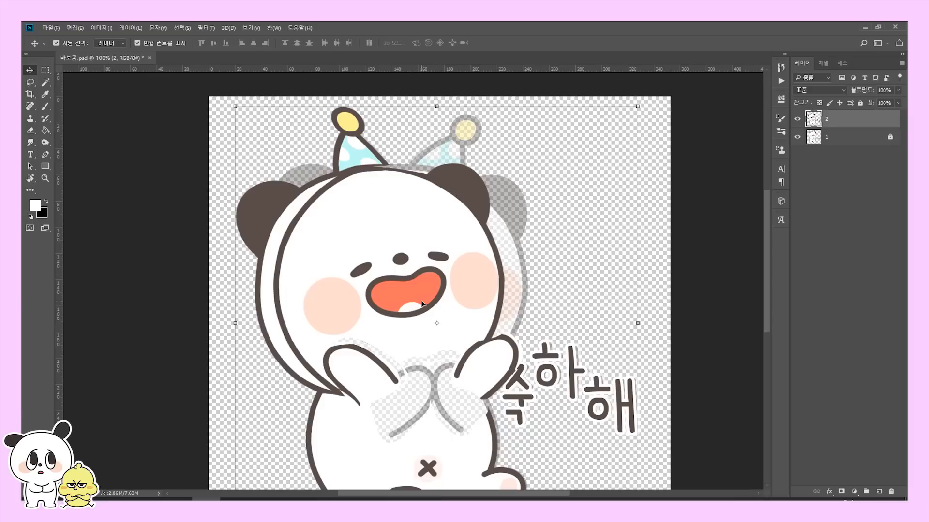
key("ctrl+plus")
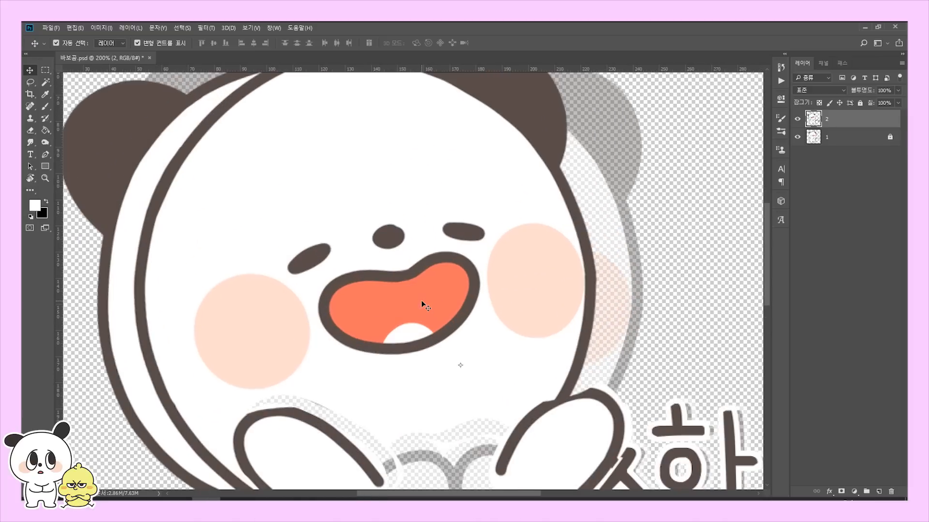
key("l")
mouse_move(407, 198)
left_mouse_down()
mouse_move(198, 292)
mouse_move(386, 375)
mouse_move(586, 324)
mouse_move(577, 242)
mouse_move(411, 195)
left_mouse_up()
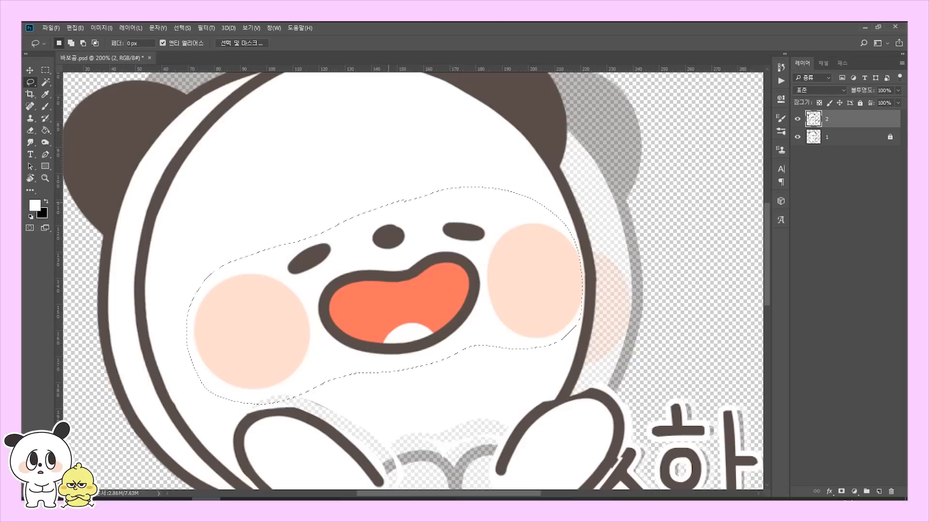
key("v")
left_click_drag(419, 312, 413, 296)
key("x")
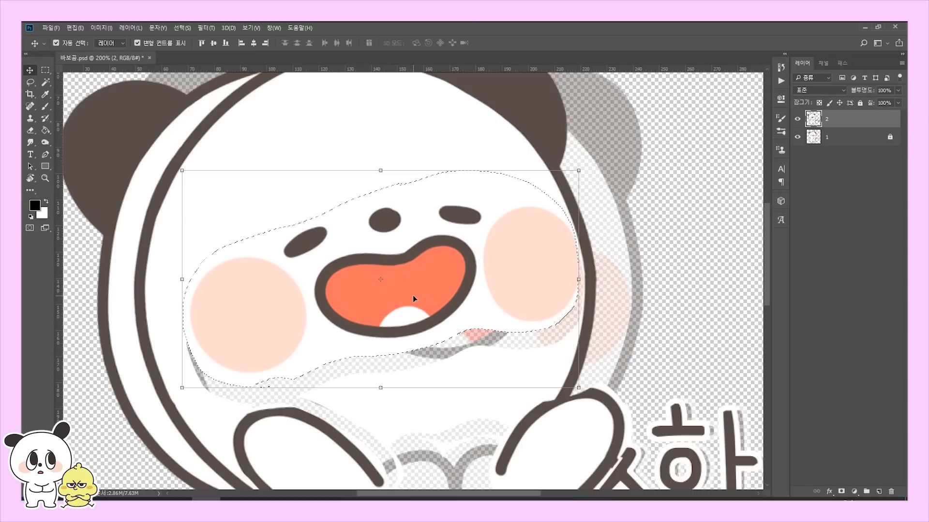
key("ctrl+d")
key("ctrl+0")
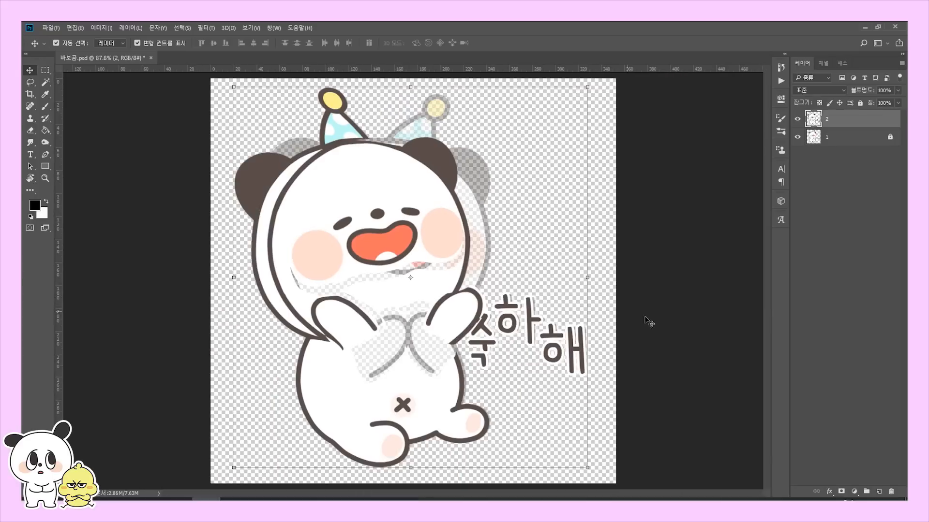
left_click(649, 322)
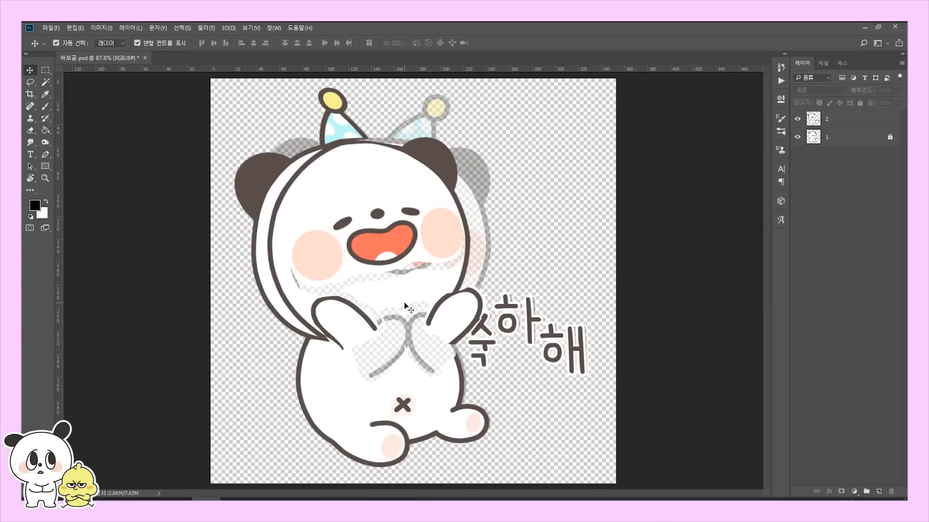
Step: Paint the transparent areas on the belly left by the moved arms with a white brush on layer 2
left_click(376, 366, "ctrl")
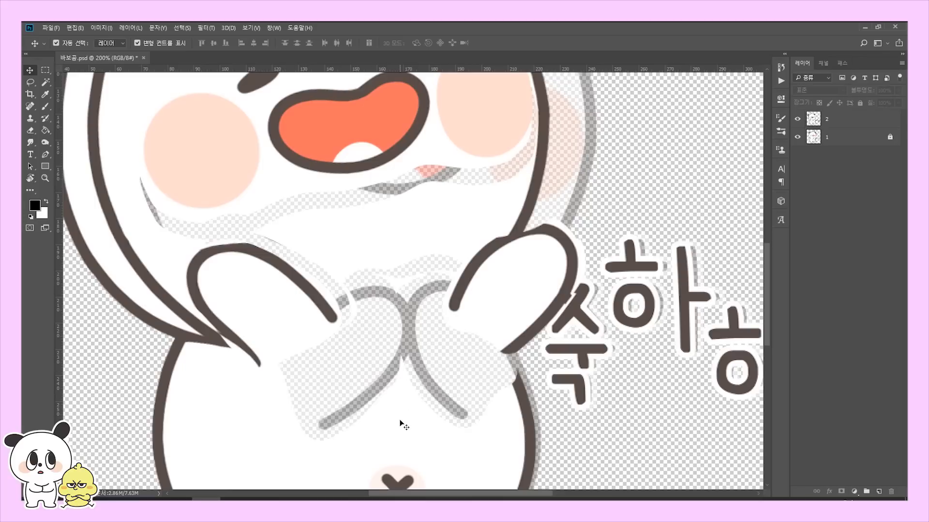
left_click(267, 424)
key("x")
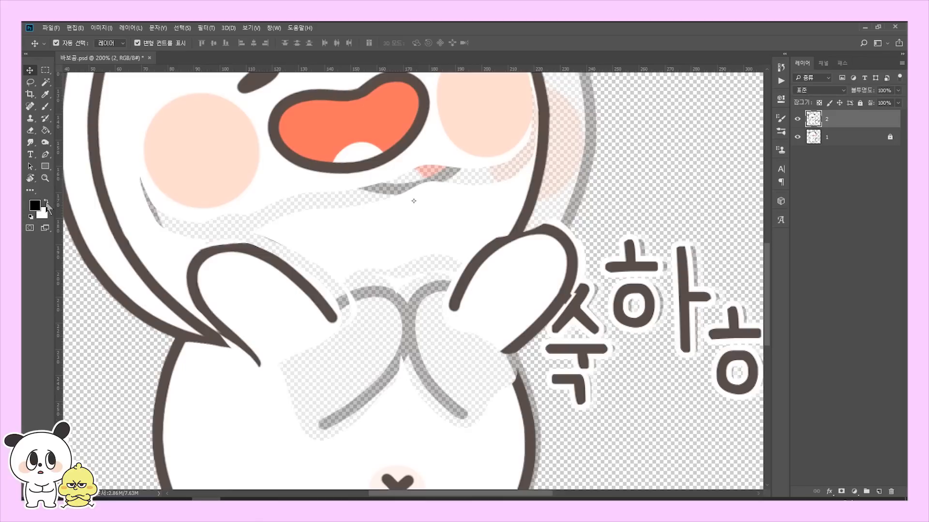
key("b")
mouse_move(351, 398)
left_mouse_down()
mouse_move(300, 363)
mouse_move(365, 369)
left_mouse_up()
key("bracketright")
mouse_move(416, 407)
left_mouse_down()
mouse_move(337, 353)
mouse_move(326, 255)
mouse_move(265, 219)
mouse_move(380, 208)
mouse_move(466, 185)
mouse_move(391, 274)
mouse_move(435, 249)
mouse_move(425, 282)
mouse_move(441, 249)
mouse_move(455, 407)
mouse_move(498, 387)
left_mouse_up()
Step: Paint the gaps below the mouth and around the cheeks white with a smaller brush
key("[")
key("[")
key("[")
key("[")
key("[")
left_click_drag(312, 195, 278, 198)
mouse_move(137, 186)
left_mouse_down()
mouse_move(187, 222)
mouse_move(234, 229)
left_mouse_up()
mouse_move(508, 167)
left_mouse_down()
mouse_move(514, 151)
mouse_move(530, 161)
left_mouse_up()
key("ctrl+0")
left_click(30, 70)
Step: Hide and show layer 2 repeatedly to compare the new pose with the faded reference
left_click(708, 198)
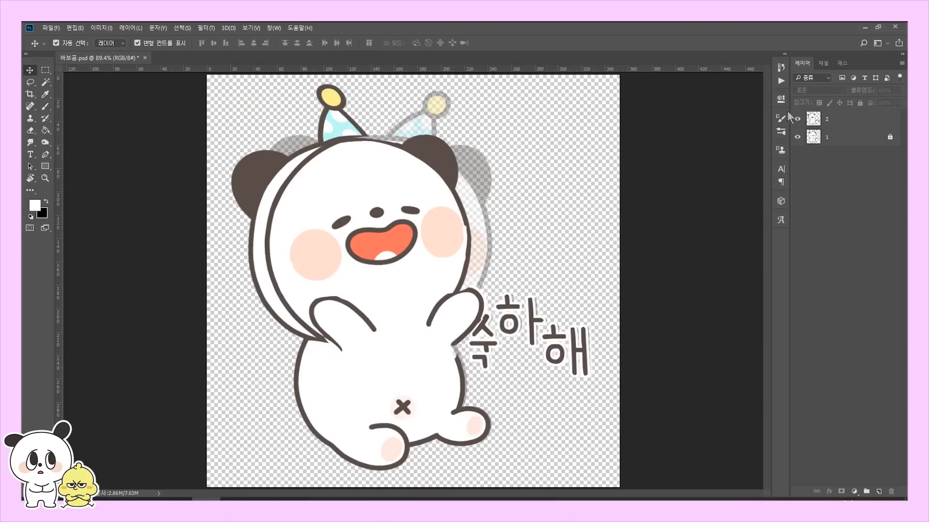
left_click(797, 122)
left_click(797, 121)
left_click(797, 122)
left_click(797, 122)
left_click(797, 121)
left_click(796, 121)
Step: Open the Timeline and move it up over the lower part of the canvas
left_click(274, 28)
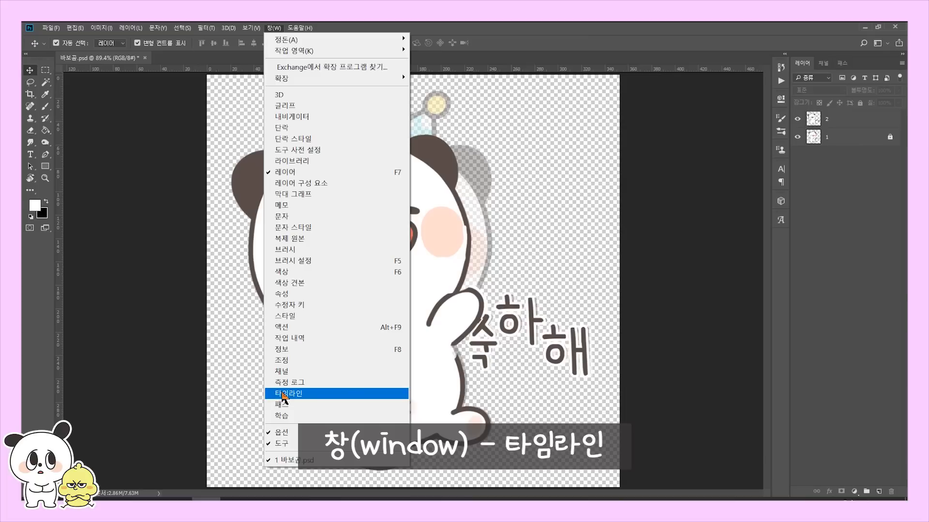
left_click(282, 394)
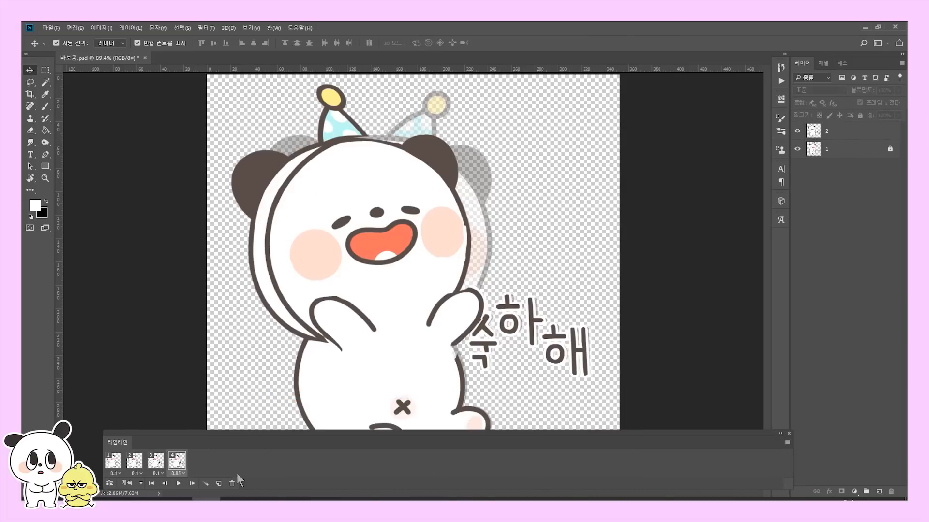
left_click_drag(233, 439, 234, 413)
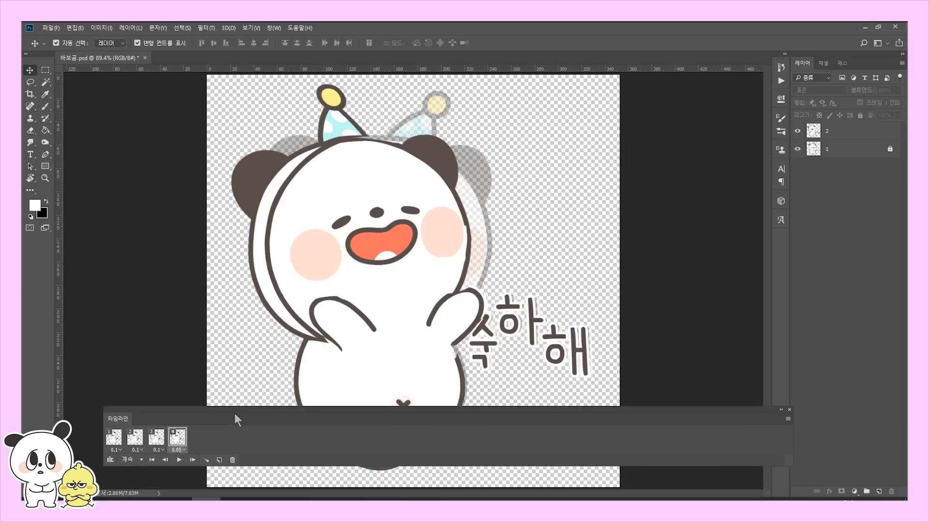
Step: Switch to the video timeline, convert it back to frame animation and reposition the Timeline over the lower canvas
left_click(110, 460)
left_click_drag(243, 424, 243, 353)
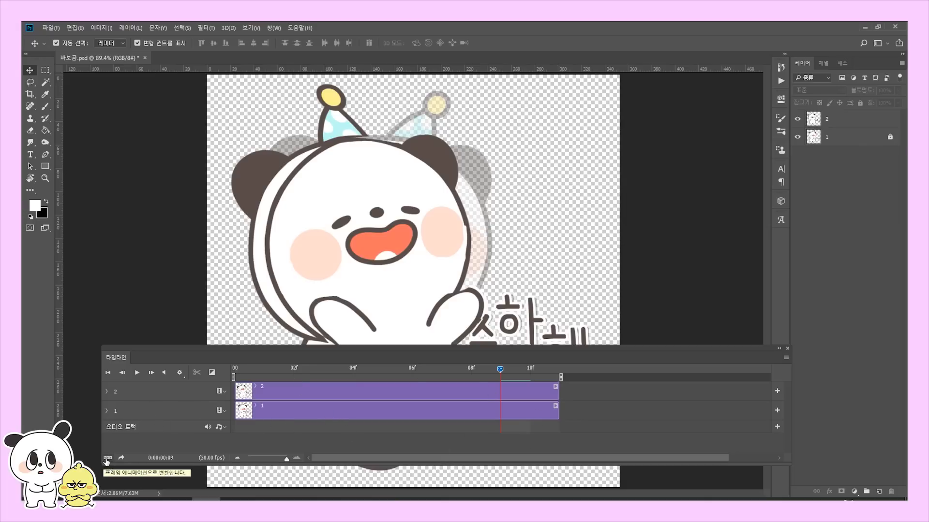
left_click(107, 459)
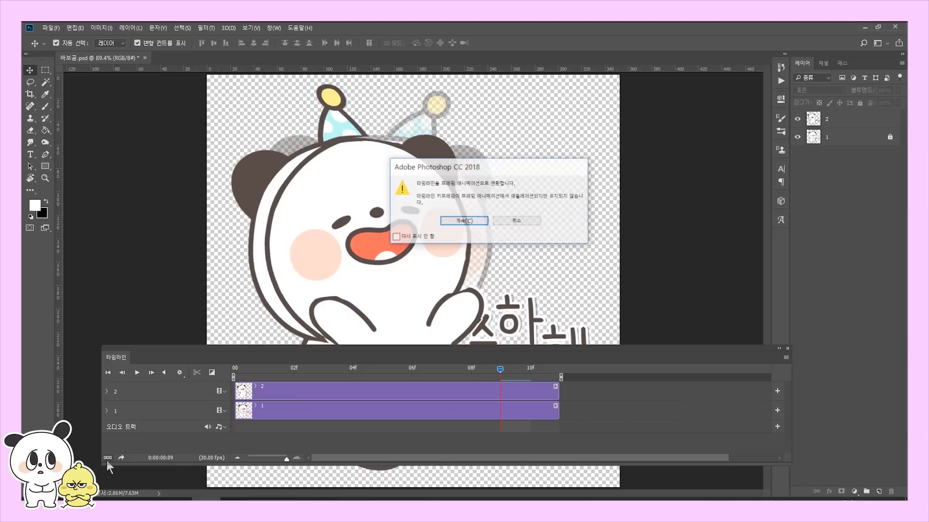
left_click(485, 221)
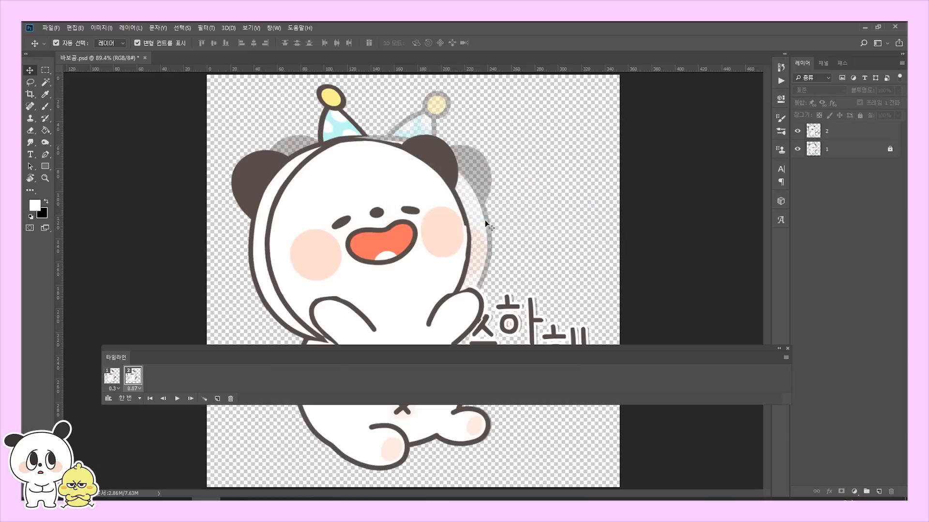
left_click_drag(208, 356, 201, 427)
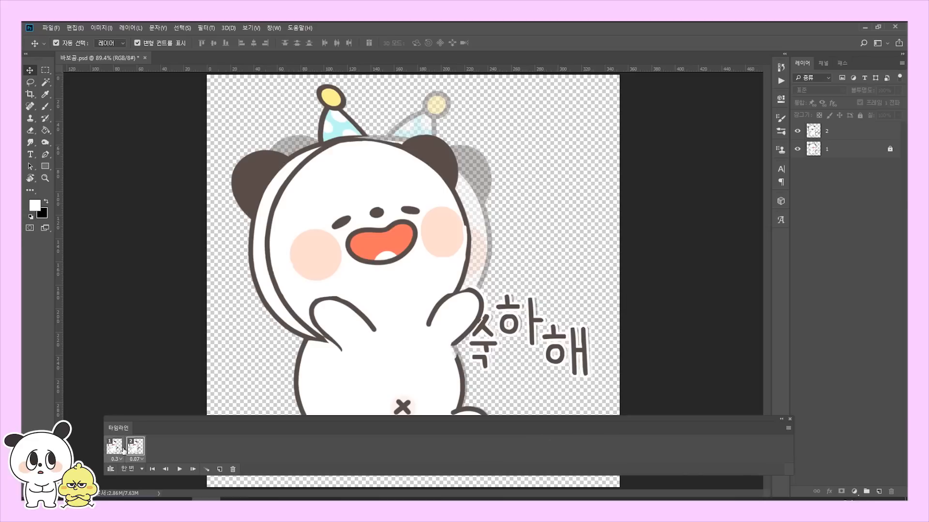
Step: Delete the selected second animation frame and make frames from the layers
left_click(232, 469)
left_click(788, 428)
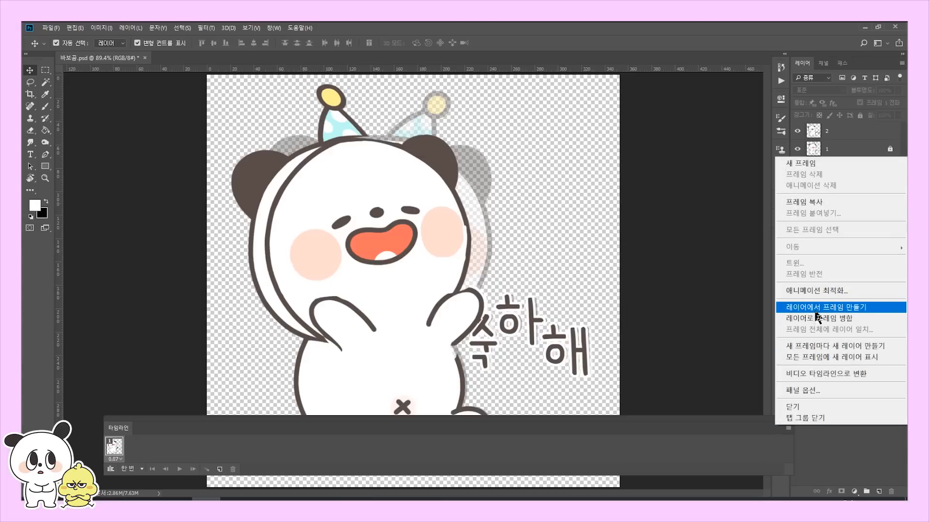
left_click(783, 309)
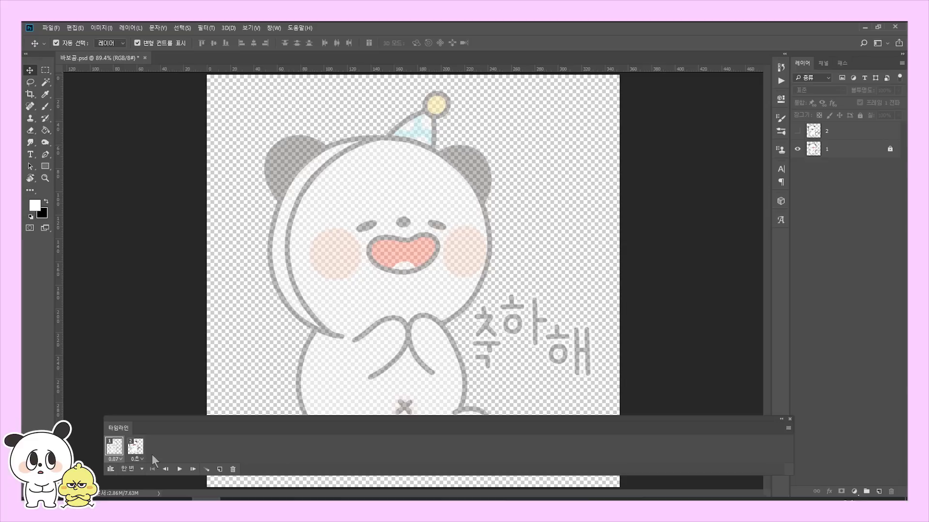
Step: Unlock layer 1 and raise its opacity to 100%
left_click(871, 150)
left_click(889, 151)
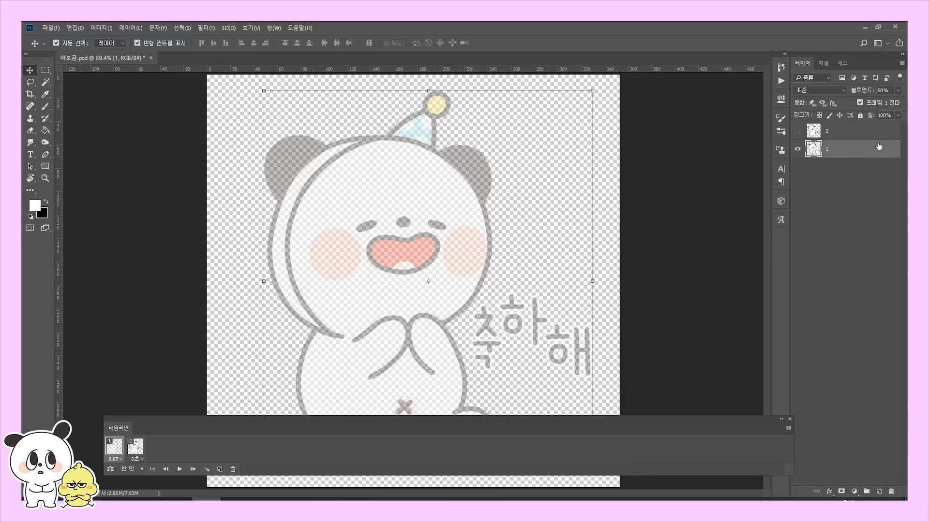
left_click(898, 90)
left_click_drag(879, 102, 900, 102)
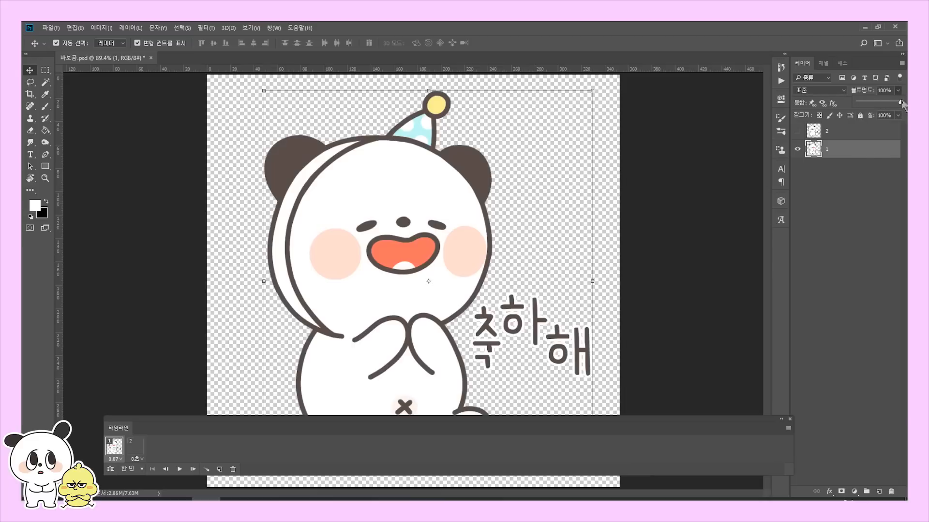
left_click(691, 270)
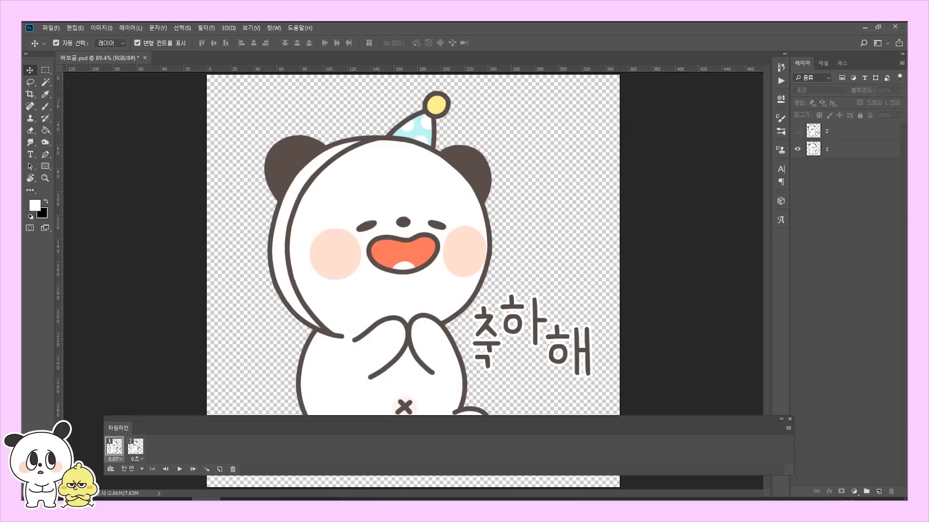
Step: Set the delay of both animation frames to 0.1 seconds
key("ctrl+minus")
key("ctrl+minus")
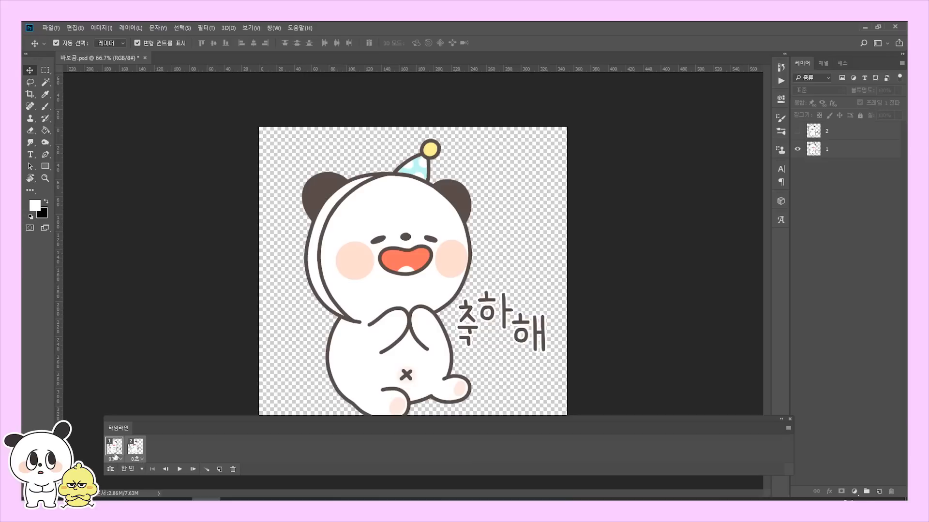
left_click(137, 460)
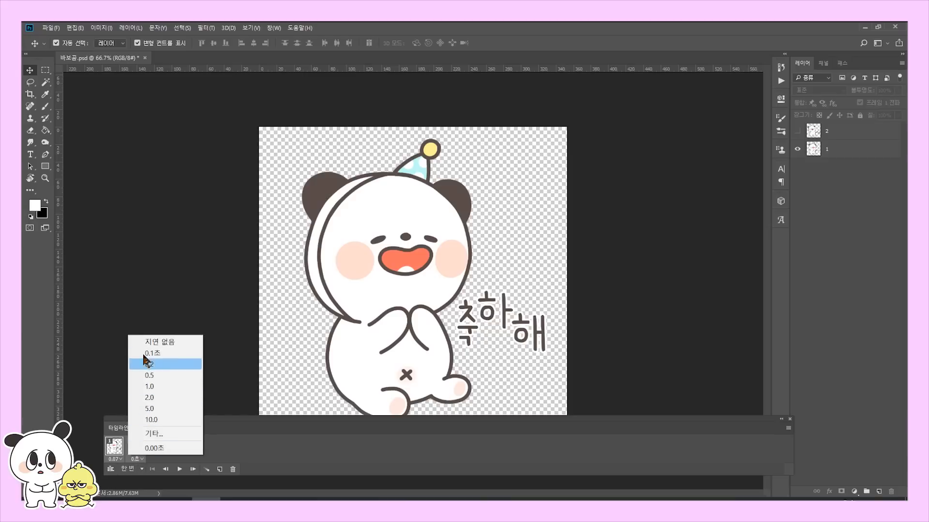
left_click(145, 433)
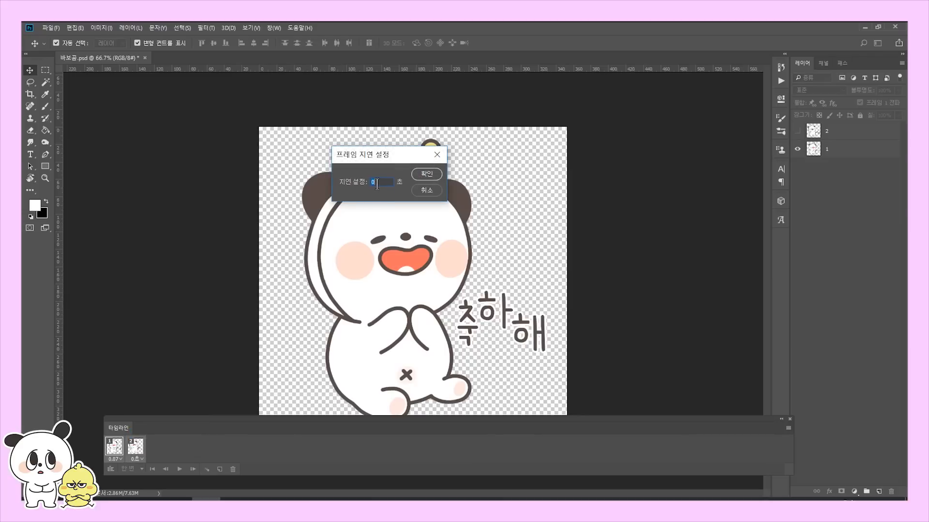
left_click_drag(403, 156, 240, 278)
type("0.1")
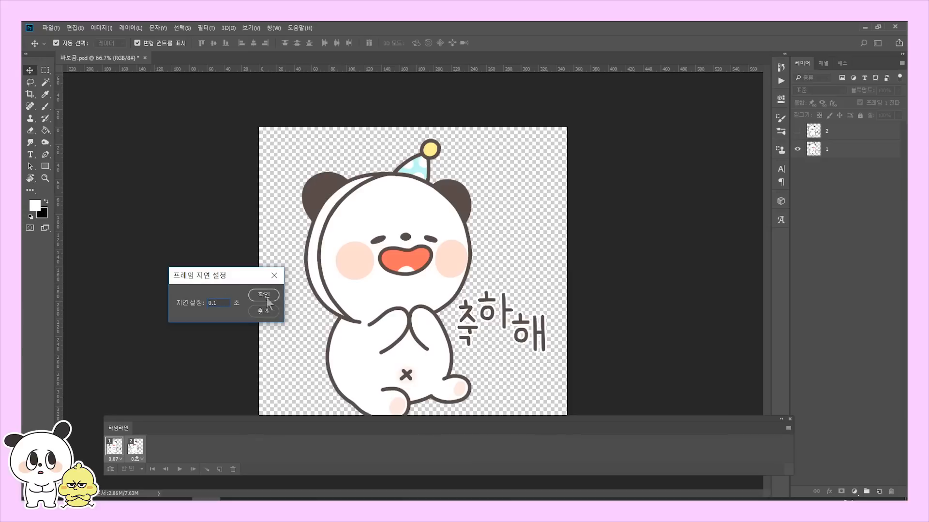
left_click(265, 296)
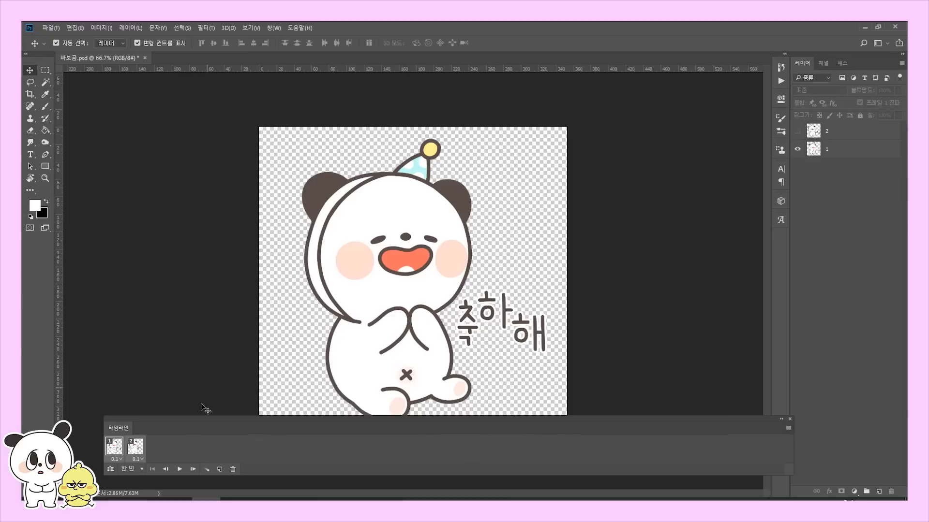
Step: Set the animation to loop forever, play it and shift the Timeline slightly lower to uncover the drawing
left_click(129, 470)
left_click(131, 441)
left_click(179, 469)
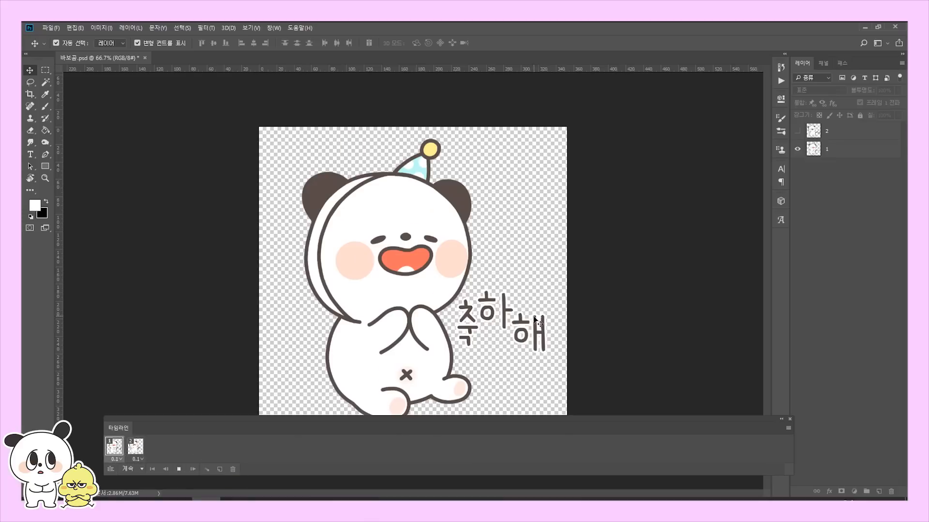
left_click_drag(486, 416, 479, 439)
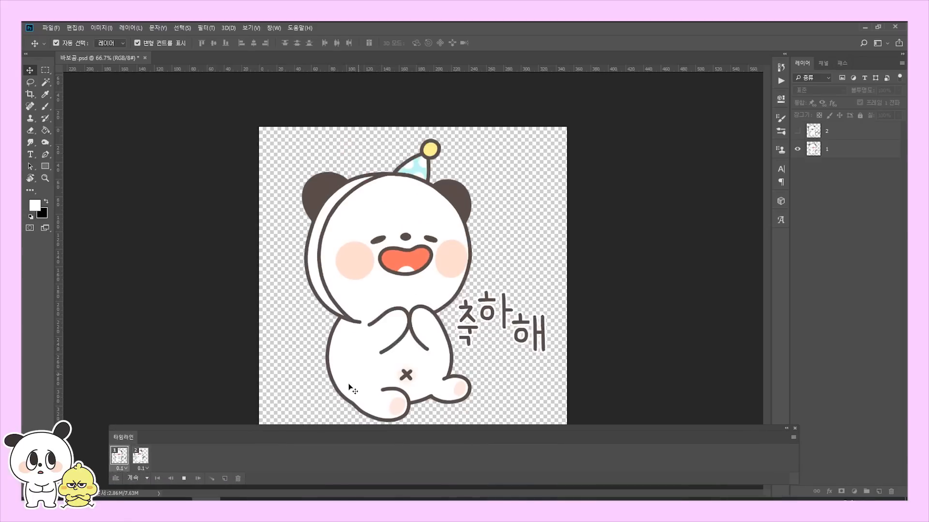
Step: Return to the first animation frame and close the Timeline
left_click(132, 458)
left_click(120, 460)
left_click(795, 429)
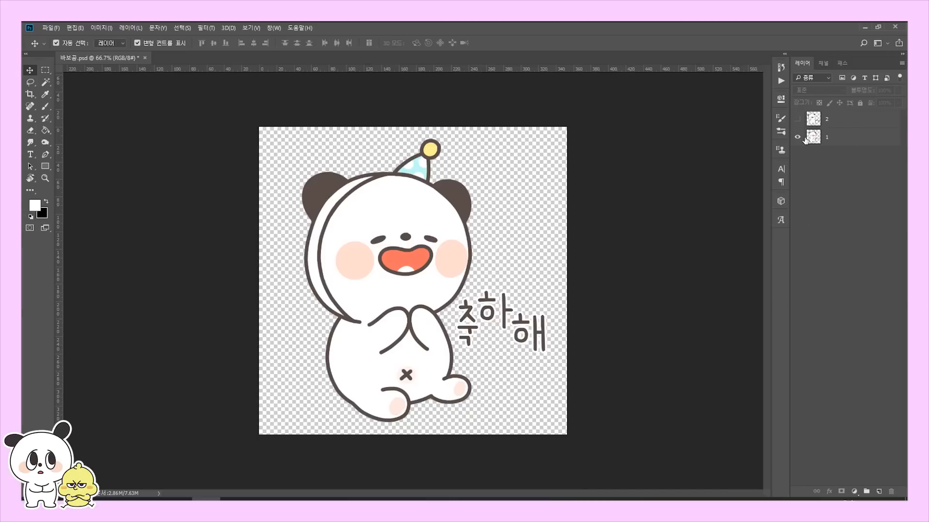
Step: Duplicate layer 1 and place the copy between layers 1 and 2
left_click(826, 121)
left_click(841, 142)
left_click_drag(842, 145, 844, 131, "alt")
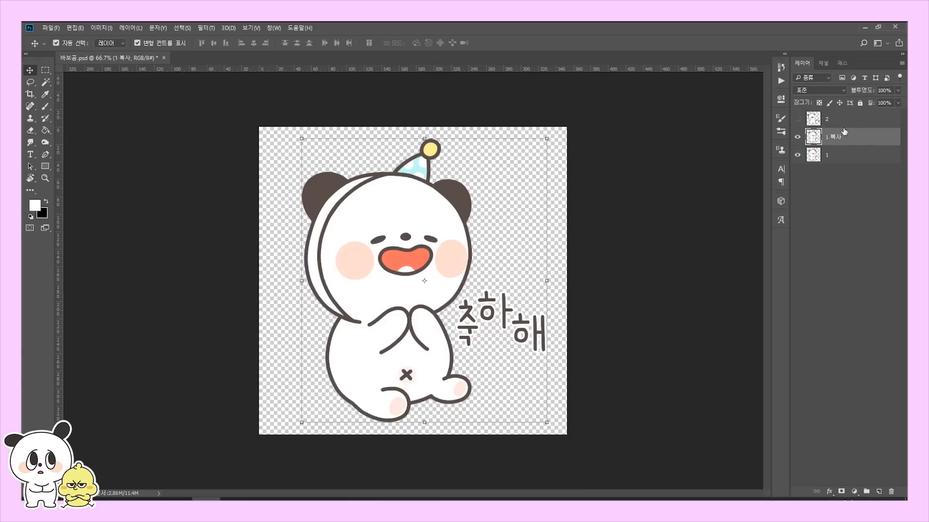
Step: Show layer 2, set layers 1 and 2 to 40% opacity, lock both and make the layer 1 copy active
left_click(843, 159)
left_click(797, 119)
left_click(834, 122, "ctrl")
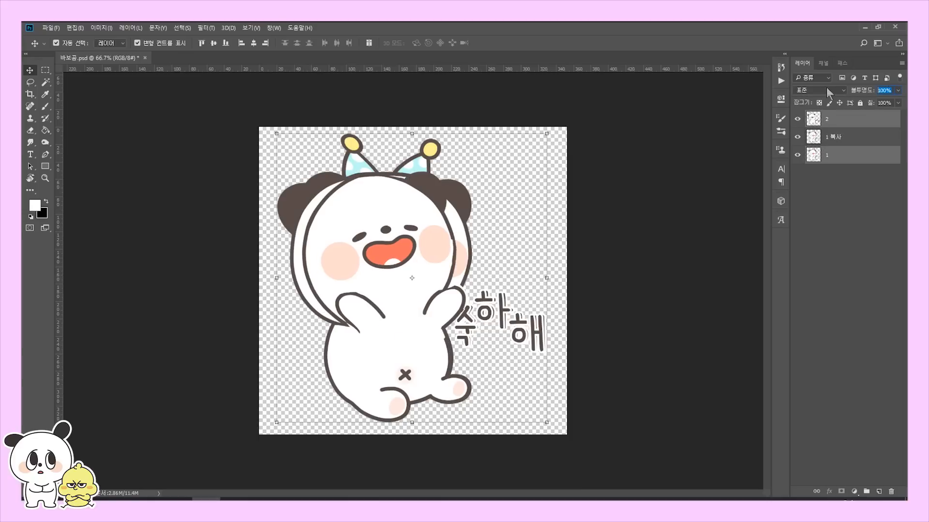
type("40")
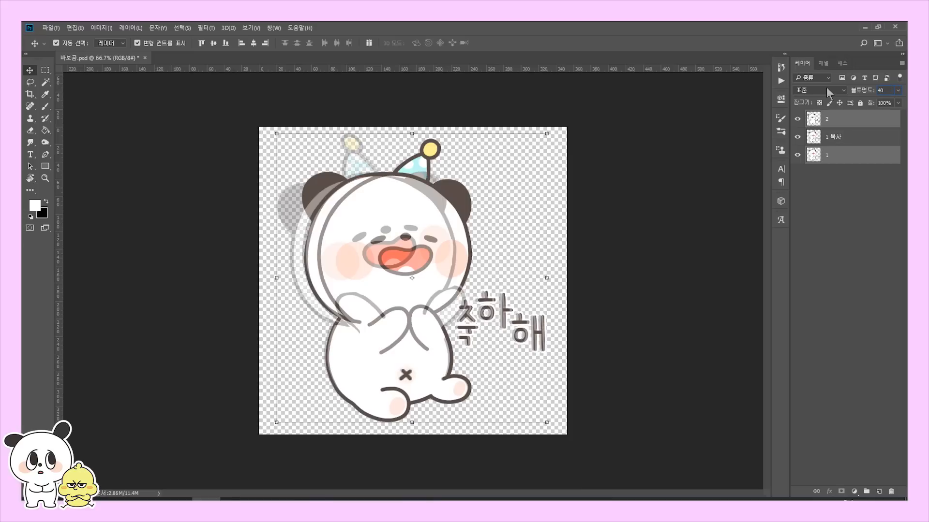
left_click(860, 103)
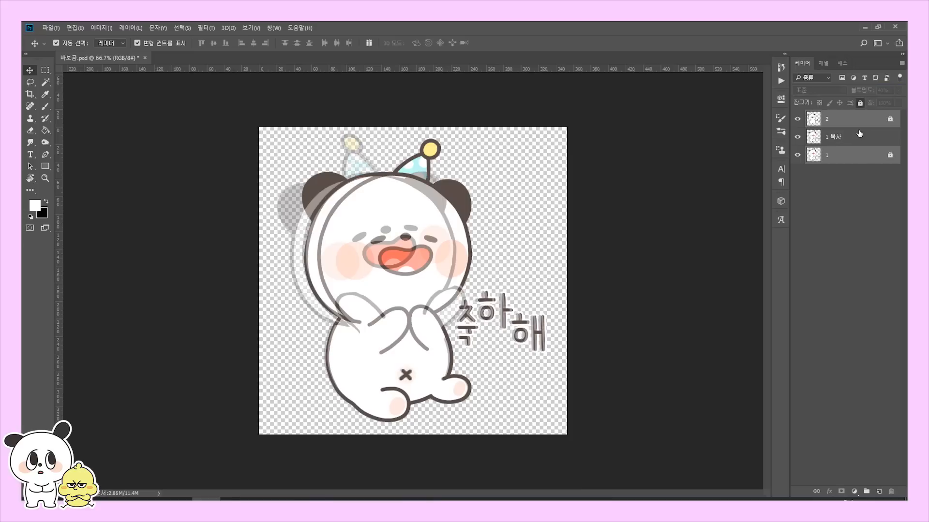
left_click(859, 138)
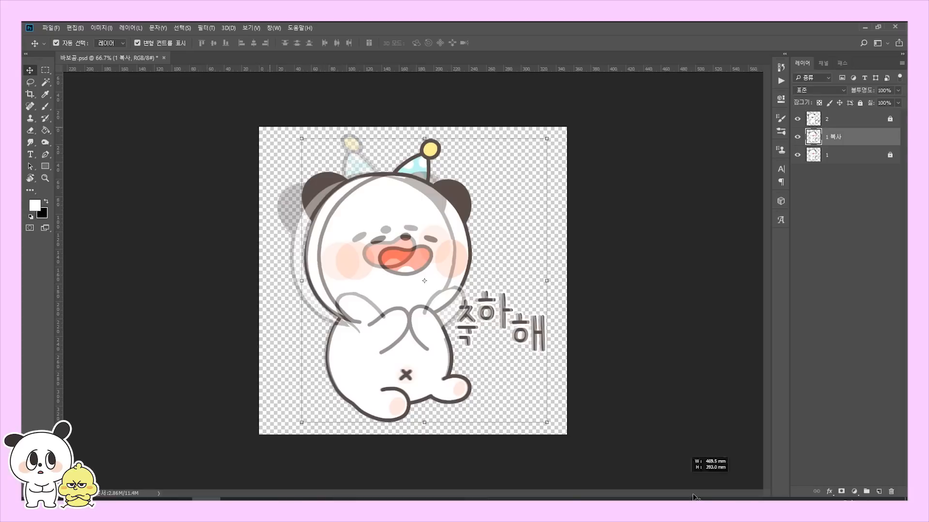
Step: Outline the panda's head and party hat with a lasso selection on the layer 1 copy
left_click_drag(564, 397, 663, 323)
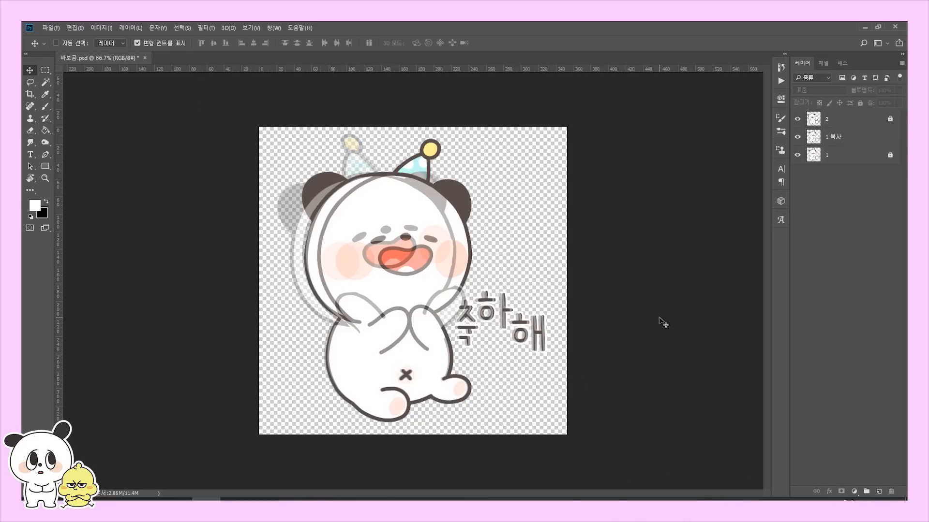
key("ctrl+1")
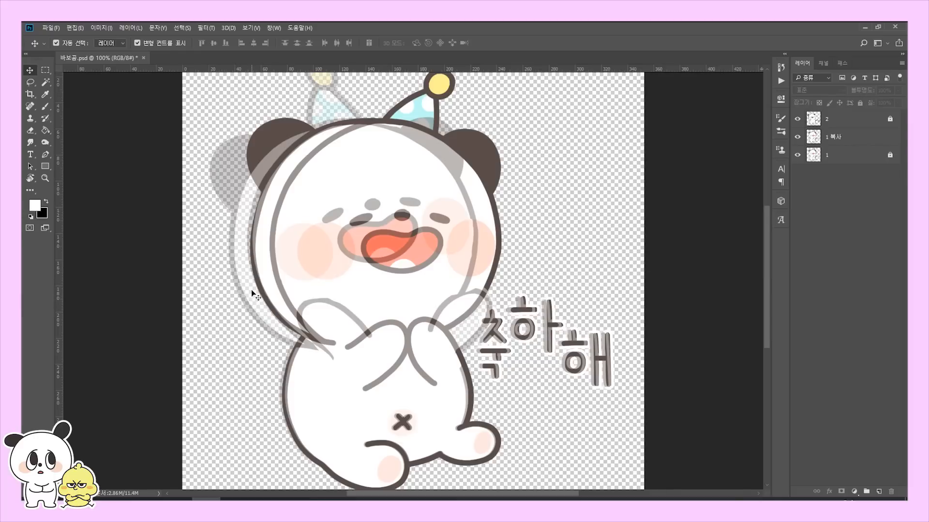
key("l")
scroll(416, 242, "up", 1)
mouse_move(443, 124)
left_mouse_down()
mouse_move(290, 171)
mouse_move(245, 312)
mouse_move(285, 392)
left_mouse_up()
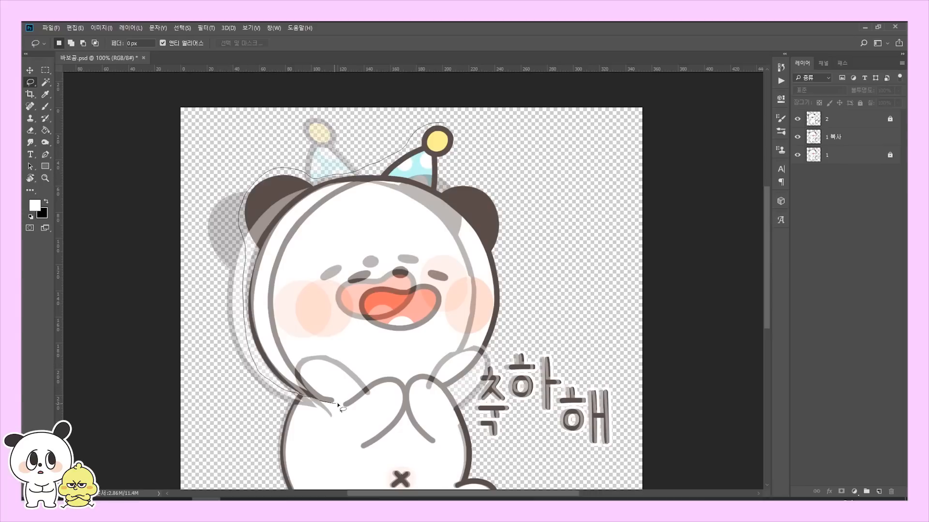
mouse_move(485, 361)
left_mouse_down()
mouse_move(513, 196)
mouse_move(439, 125)
left_mouse_up()
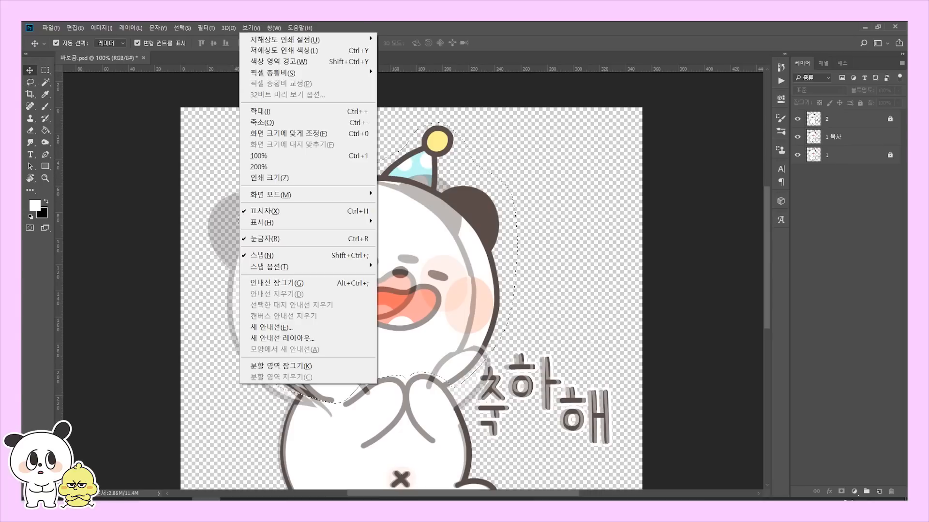
left_click(30, 71)
left_click(451, 304)
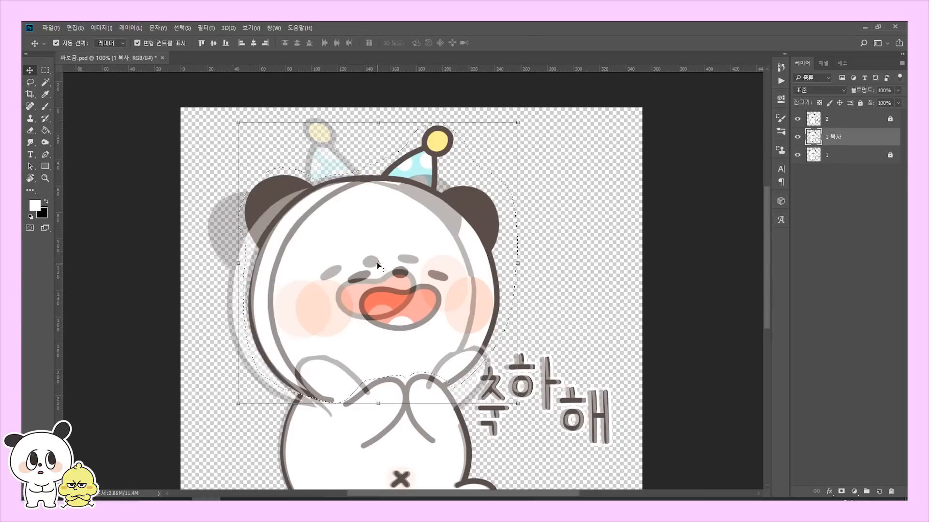
mouse_move(394, 388)
left_mouse_down()
mouse_move(382, 382)
mouse_move(393, 387)
left_mouse_up()
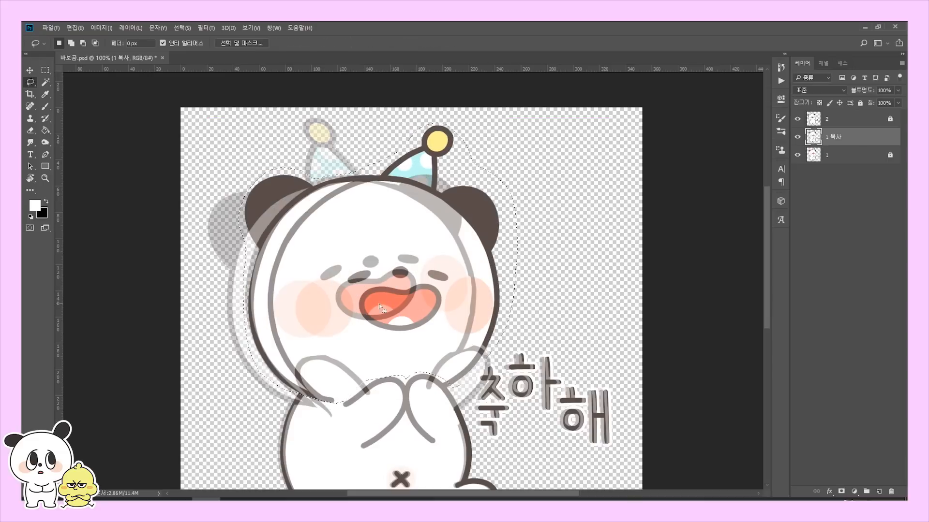
left_click_drag(520, 119, 485, 101)
key("ctrl+z")
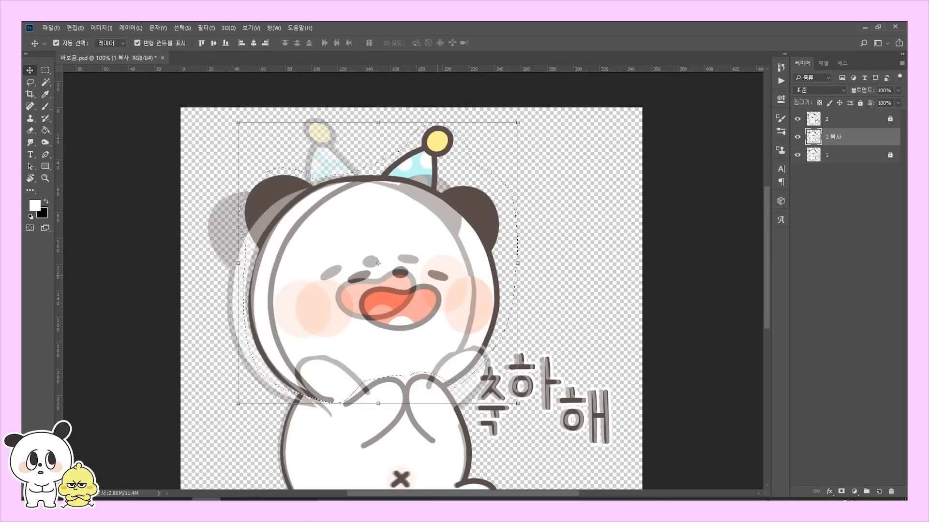
Step: Rotate the selected head about 5.9° counterclockwise around a pivot at the neck, then deselect
left_click_drag(382, 387, 382, 392)
left_click_drag(521, 116, 510, 100)
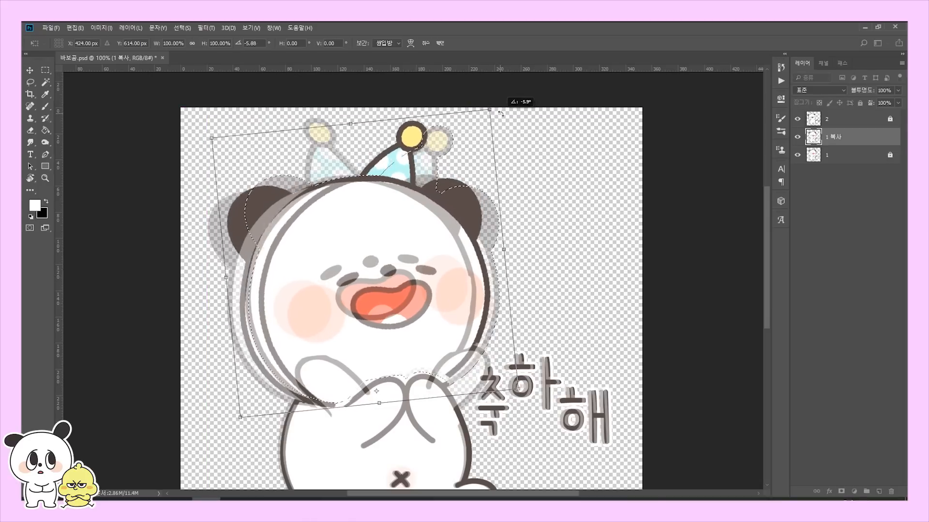
key("ctrl+z")
key("Return")
scroll(581, 308, "down", 2)
key("ctrl+d")
Step: Lasso the arm on the drawing's left side and rotate it upright, between the two reference poses
key("l")
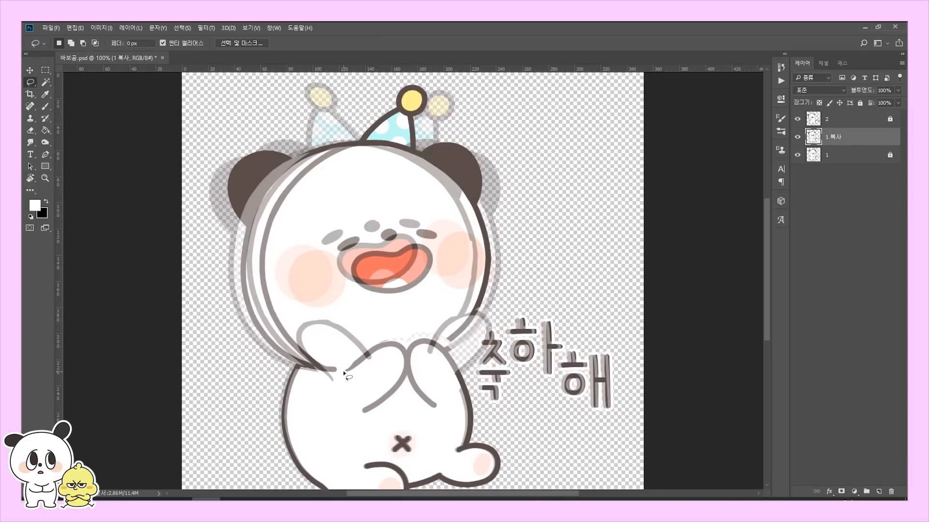
left_click_drag(410, 370, 346, 387)
key("ctrl+t")
left_click_drag(411, 328, 372, 312)
left_click_drag(368, 363, 371, 367)
key("Return")
Step: Reposition the arm on the drawing's right side upright and tilt the head slightly further counterclockwise
mouse_move(419, 334)
left_mouse_down()
mouse_move(404, 361)
mouse_move(443, 398)
mouse_move(522, 341)
mouse_move(453, 351)
left_mouse_up()
key("v")
key("ctrl+d")
key("ctrl+t")
mouse_move(422, 90)
left_mouse_down()
mouse_move(412, 87)
mouse_move(431, 91)
mouse_move(407, 77)
left_mouse_up()
key("Return")
Step: Lasso the eyes, nose, mouth and cheeks and shift them slightly up and to the left within the face
key("l")
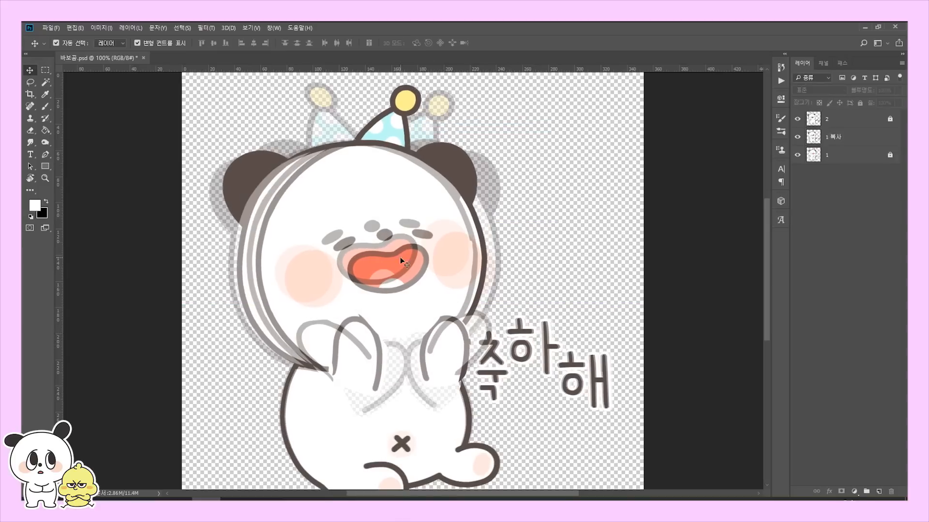
mouse_move(349, 219)
left_mouse_down()
mouse_move(314, 313)
mouse_move(461, 297)
left_mouse_up()
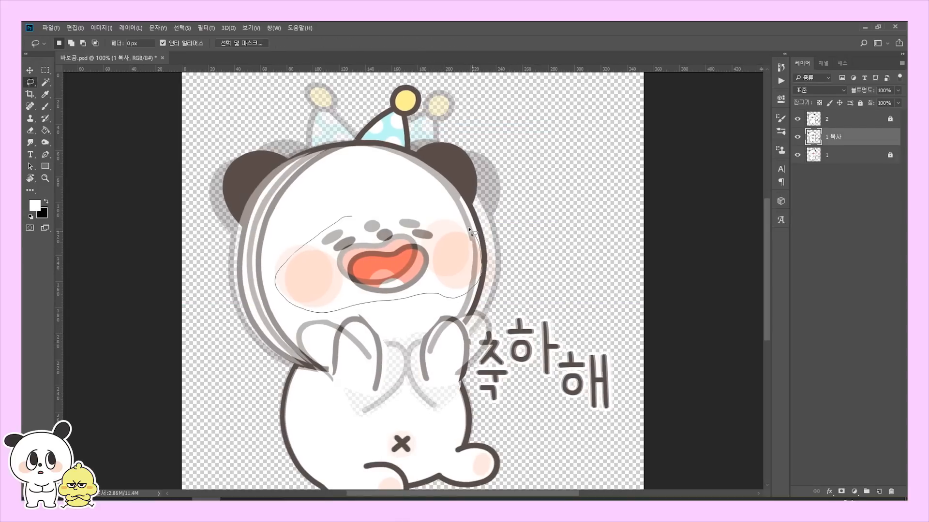
left_click_drag(470, 231, 454, 219)
key("ctrl+t")
left_click_drag(489, 251, 492, 262)
key("Return")
key("ctrl+d")
key("v")
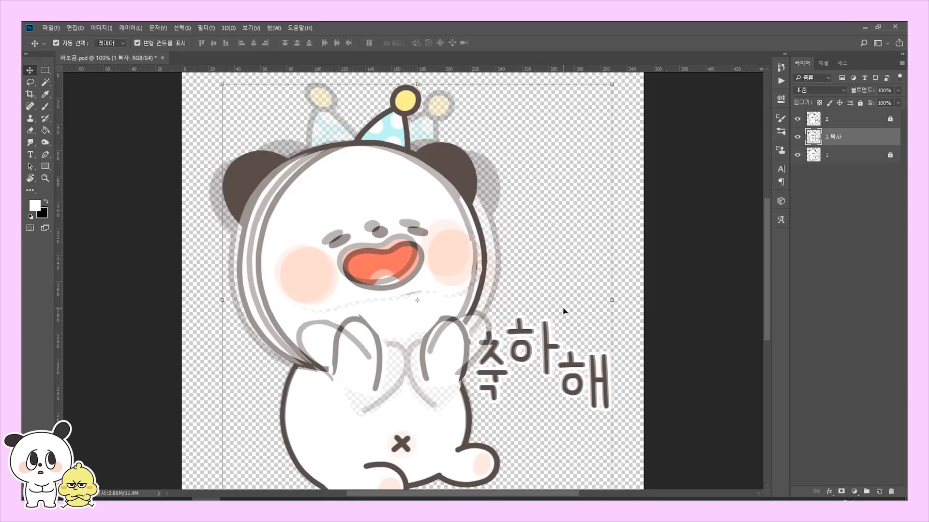
Step: Lasso the party hat and rotate it upright on top of the head, midway between the two reference hats
scroll(563, 311, "up", 2)
key("l")
left_click_drag(411, 224, 434, 213)
key("ctrl+t")
left_click_drag(400, 199, 424, 216)
left_click_drag(317, 163, 393, 145)
key("Return")
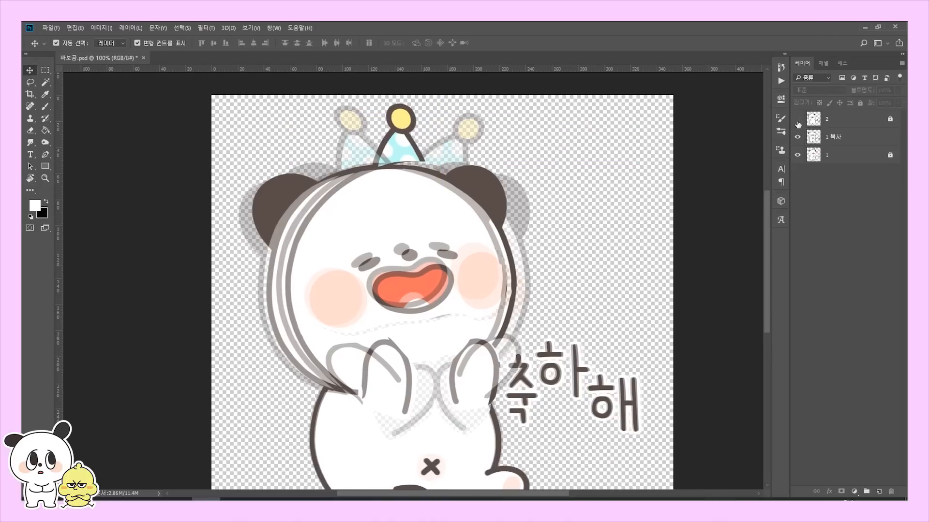
Step: Toggle the visibility of layer 2 and the layer 1 copy to compare the in-between pose with the references
left_click(797, 137)
left_click(797, 137)
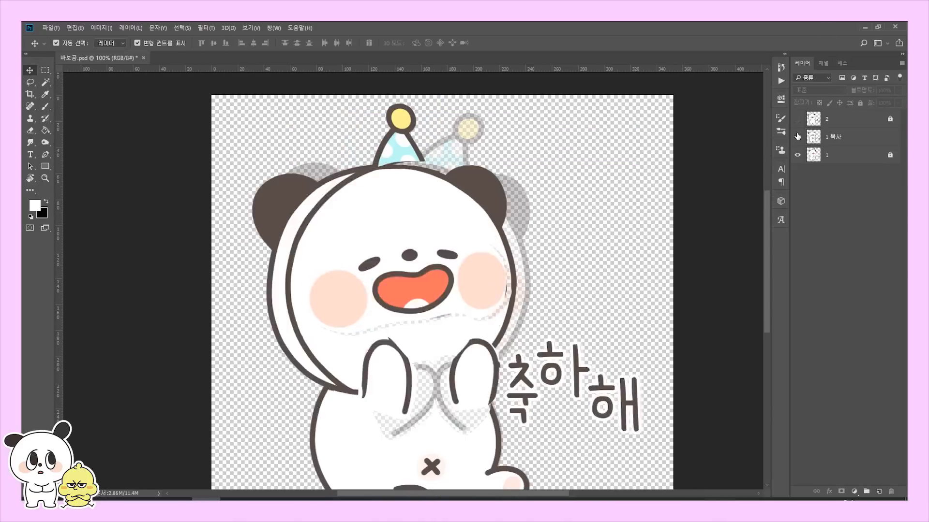
left_click(797, 119)
Step: Lasso the whole head with its hat on the layer 1 copy and rotate it slightly clockwise
left_click(861, 138)
key("l")
mouse_move(430, 117)
left_mouse_down()
mouse_move(352, 141)
mouse_move(300, 381)
left_mouse_up()
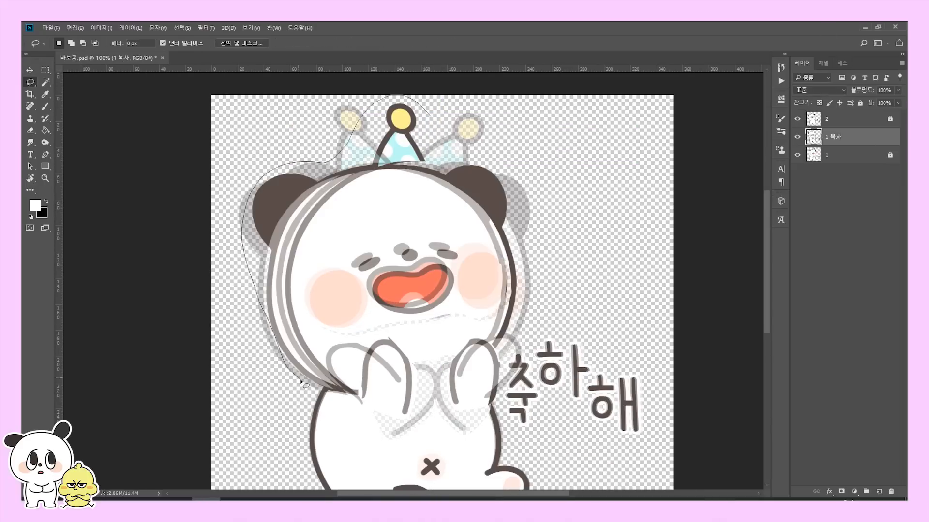
left_click_drag(514, 344, 455, 128)
key("ctrl+t")
left_click_drag(546, 404, 553, 413)
key("Return")
key("ctrl+d")
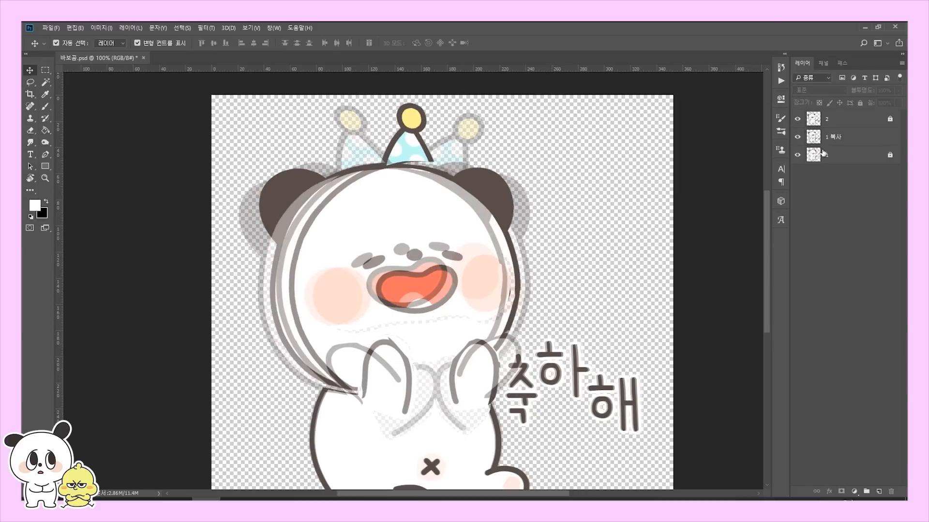
Step: Switch the layer 1 copy and layer 2 on and off repeatedly to check the movement between poses
left_click(797, 137)
double_click(797, 136)
left_click(797, 137)
double_click(797, 119)
double_click(797, 119)
left_click(797, 119)
Step: Select the head with its hat on the layer 1 copy again and nudge it slightly downward
left_click(852, 136)
key("l")
mouse_move(455, 149)
left_mouse_down()
mouse_move(345, 149)
mouse_move(323, 388)
mouse_move(388, 341)
mouse_move(466, 345)
mouse_move(454, 149)
left_mouse_up()
key("v")
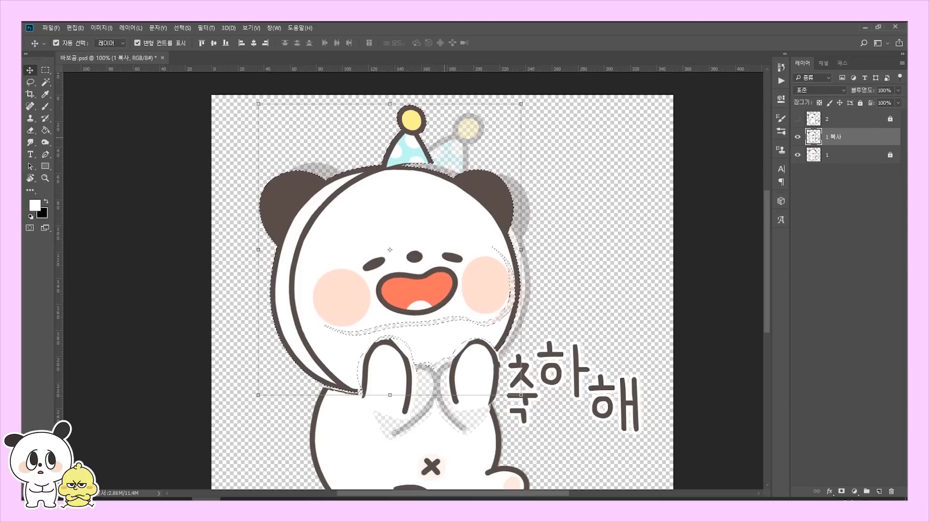
Step: Unlock layers 2 and 1 and restore both to 100% opacity
key("ctrl+0")
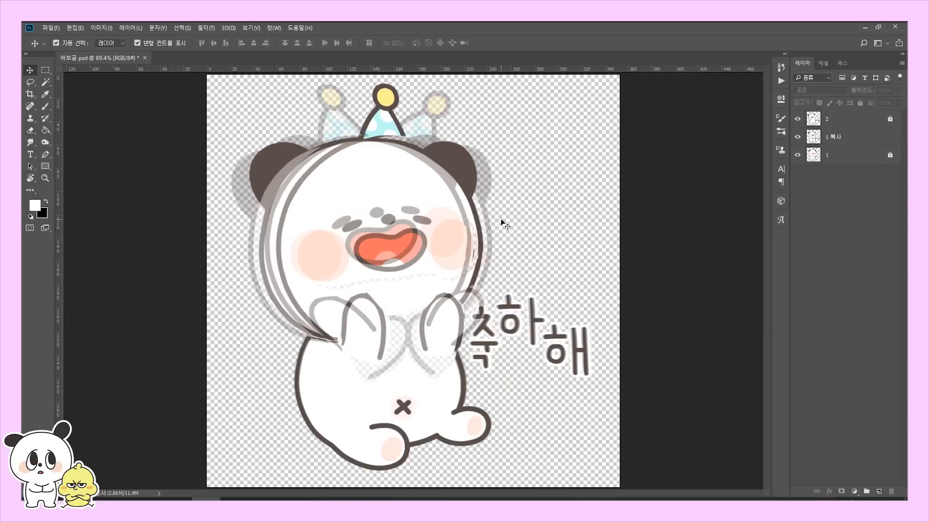
left_click(869, 125)
left_click(889, 120)
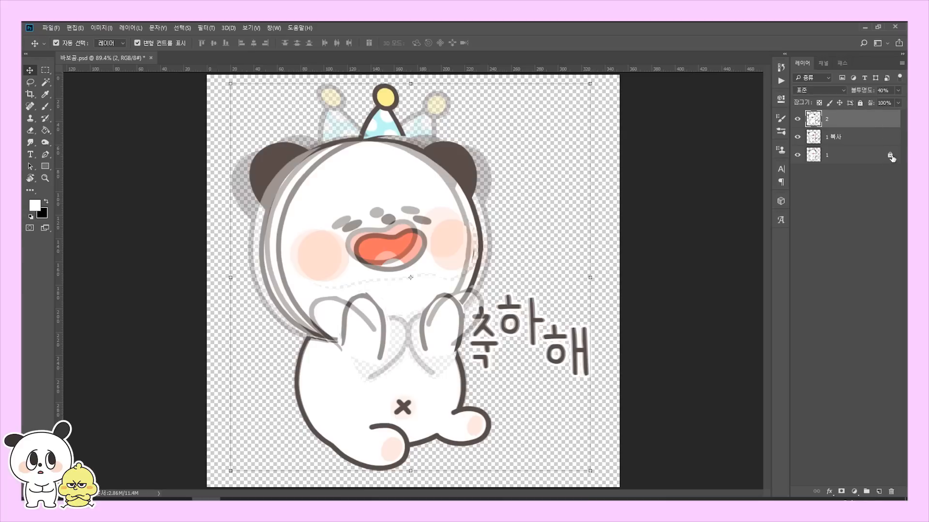
left_click(866, 159, "ctrl")
left_click(898, 90)
left_click_drag(875, 105, 901, 102)
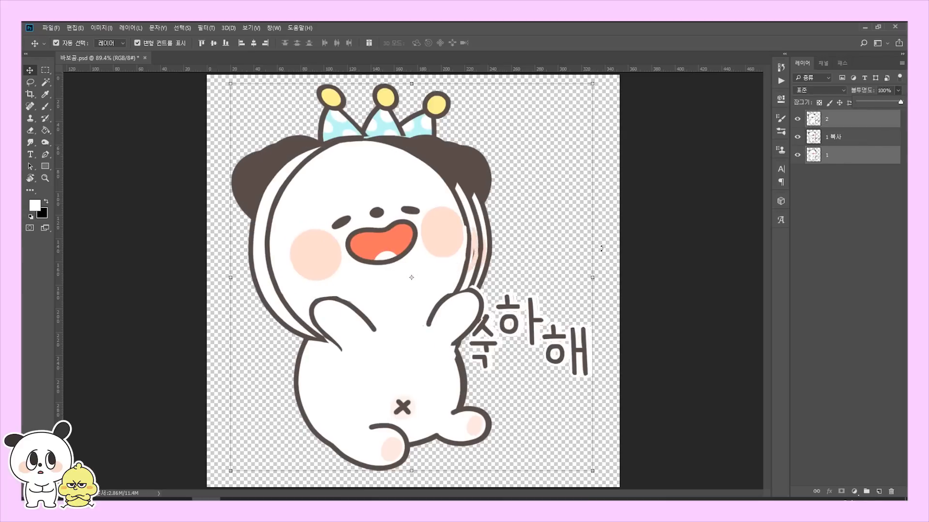
left_click(664, 296)
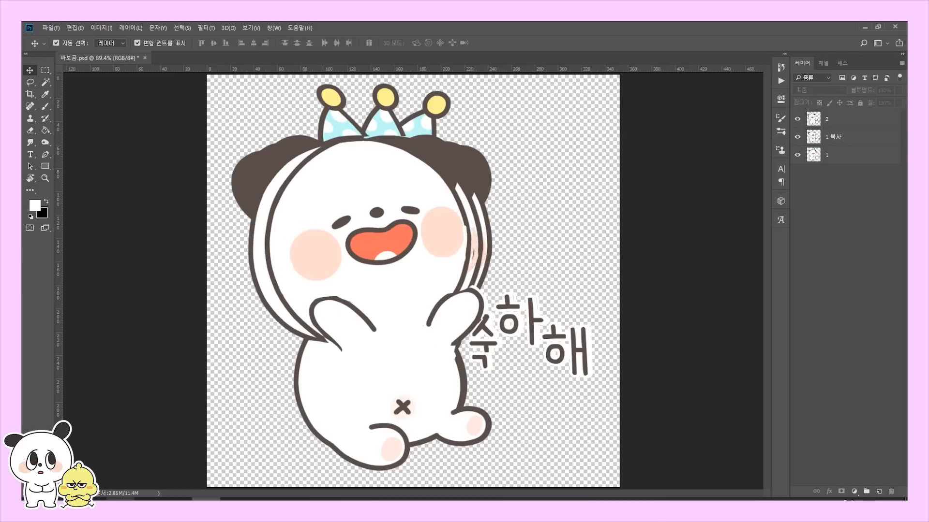
Step: Open the Timeline and delete the second animation frame
left_click(282, 28)
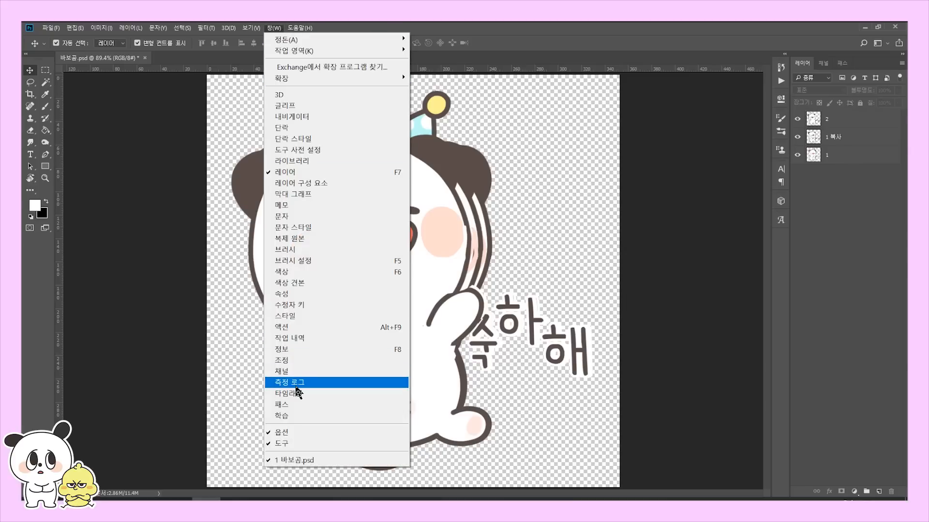
left_click(298, 394)
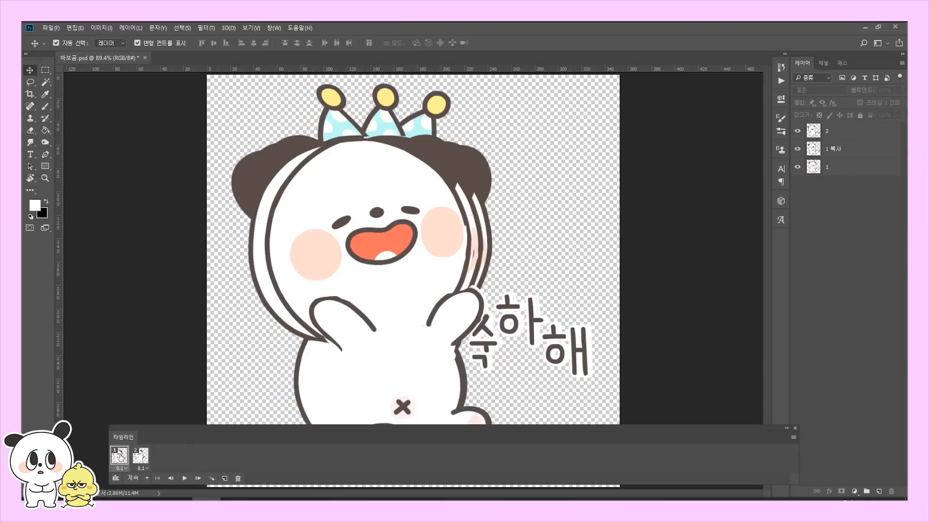
left_click(140, 456)
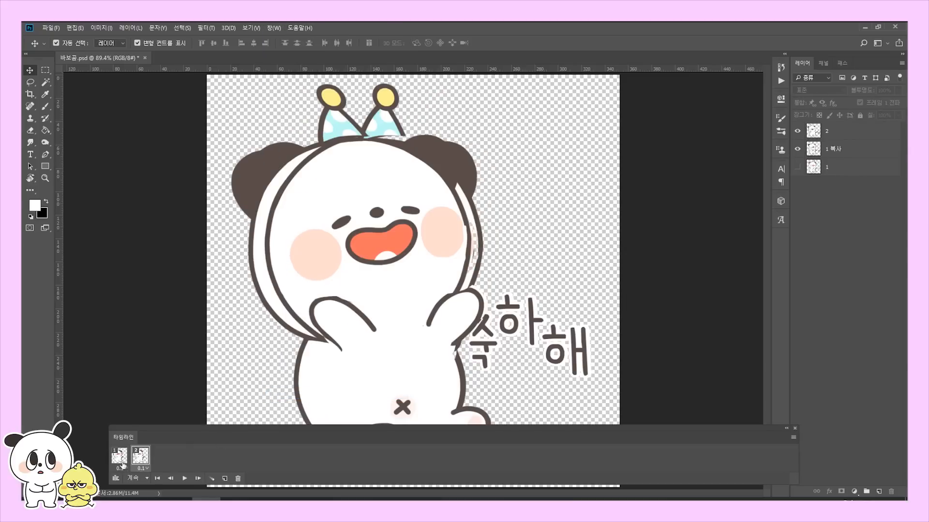
left_click(237, 478)
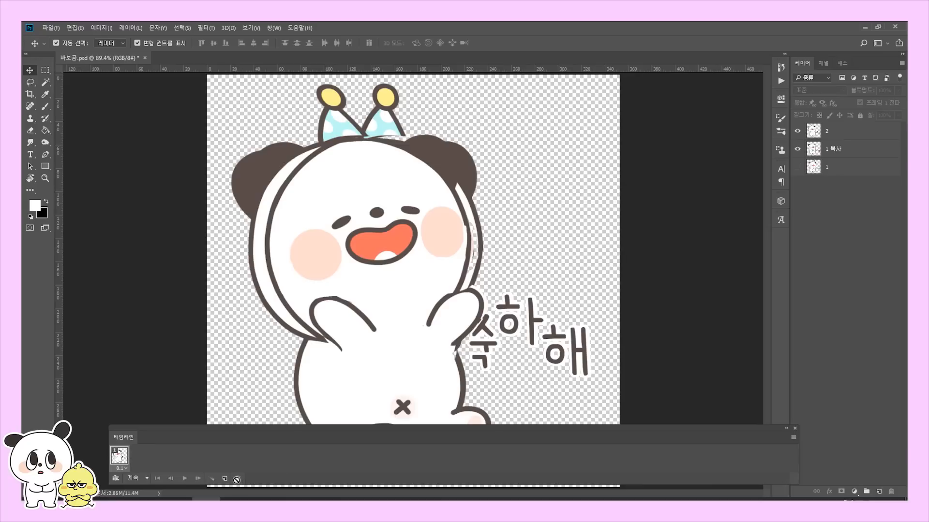
Step: Make animation frames from the layers and set the delay of all three frames to 0.1 seconds
left_click(794, 438)
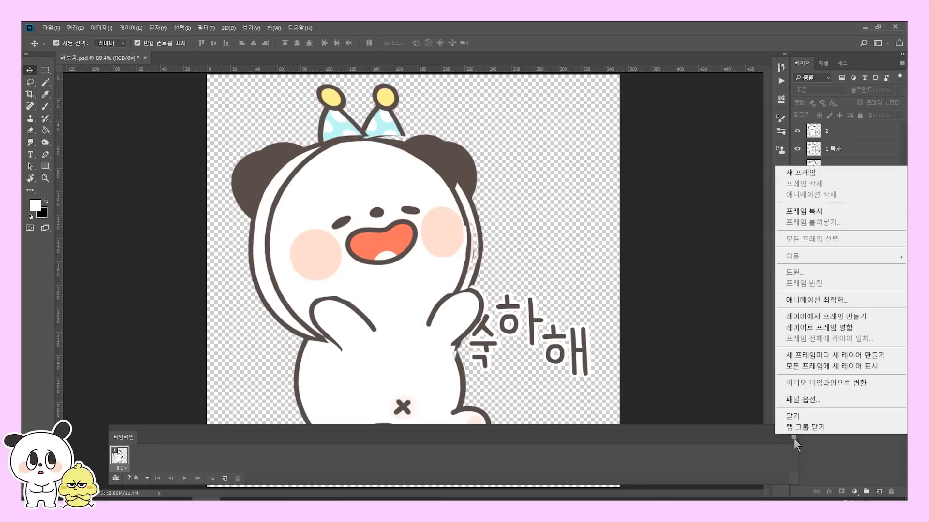
left_click(821, 317)
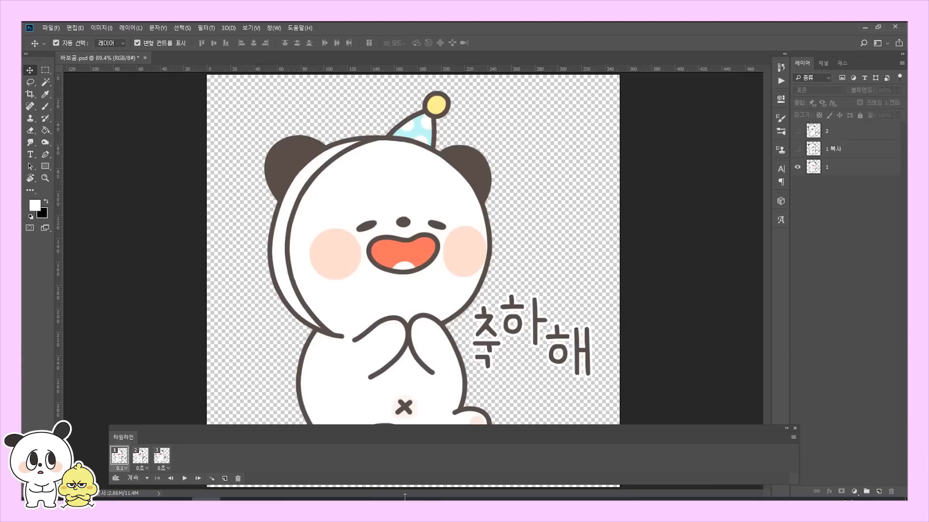
left_click(168, 453, "shift")
left_click(164, 468)
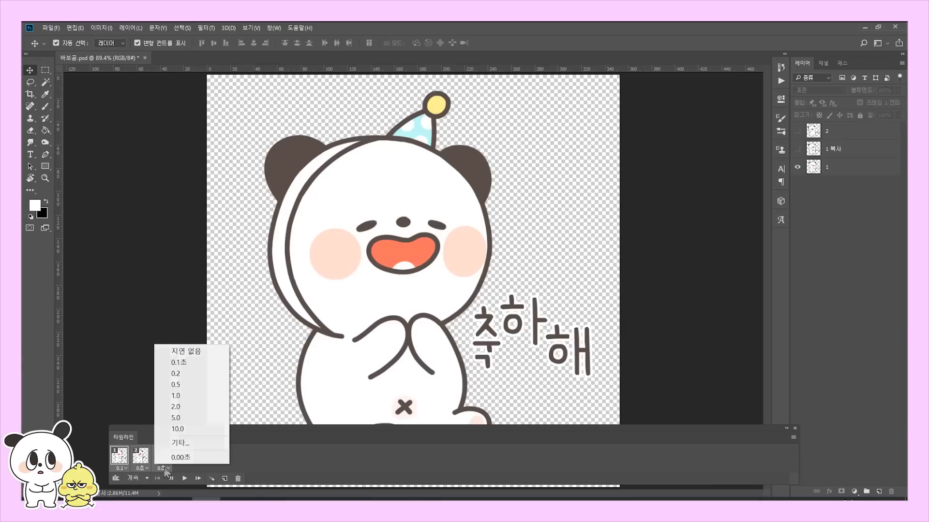
left_click(187, 363)
key("ctrl+minus")
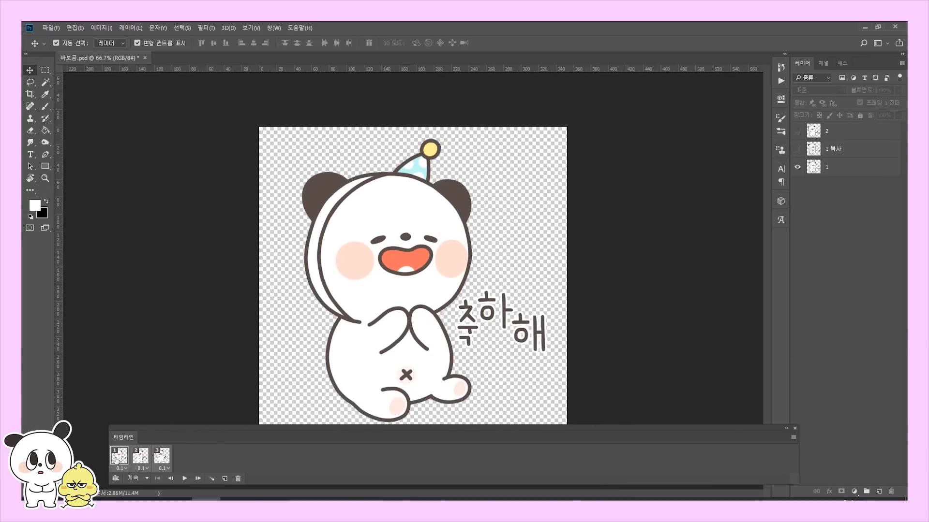
Step: Step through the three frames and play the animation to check the motion
left_click(140, 457)
left_click(120, 456)
left_click(140, 456)
left_click(161, 455)
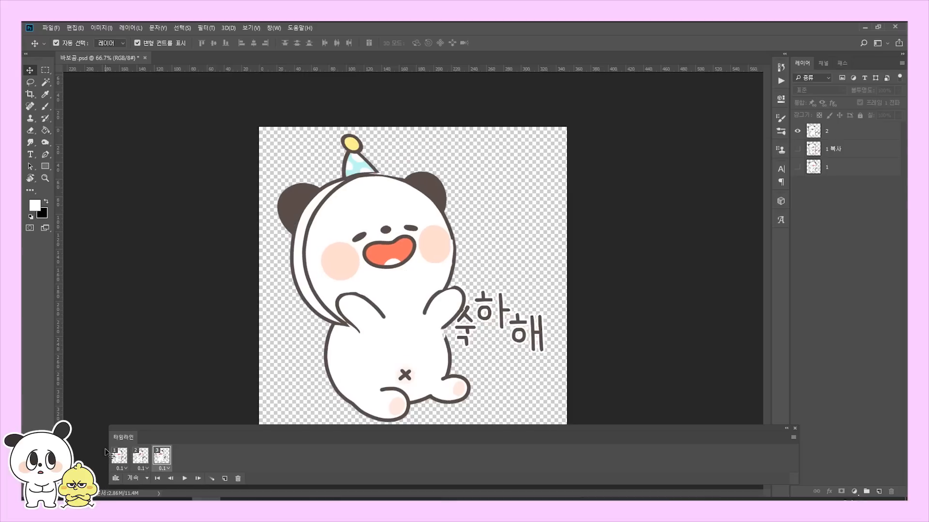
left_click(145, 464)
left_click(119, 458)
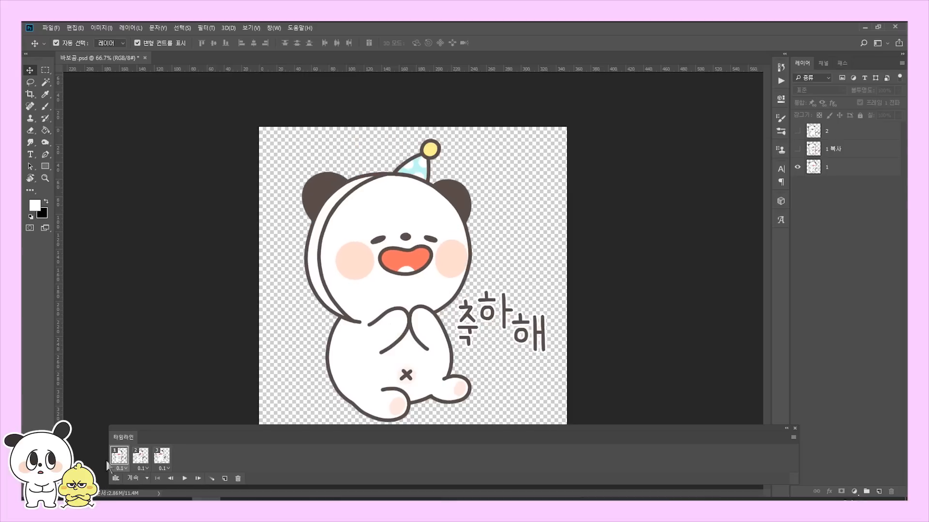
left_click(186, 479)
key("space")
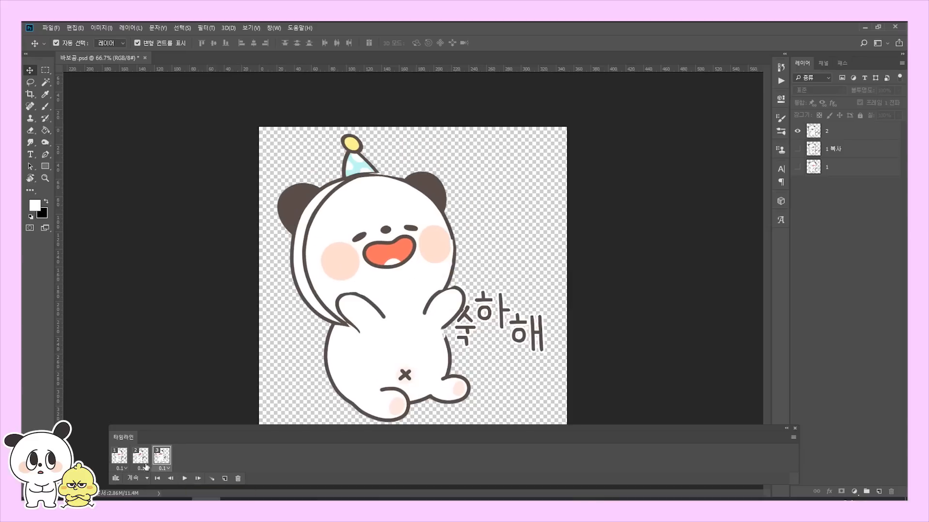
Step: Alternate repeatedly between the first and third frames to compare the two end poses
left_click(119, 456)
left_click(140, 457)
left_click(161, 457)
left_click(121, 459)
left_click(162, 457)
left_click(120, 458)
left_click(163, 461)
left_click(121, 459)
left_click(162, 459)
left_click(125, 465)
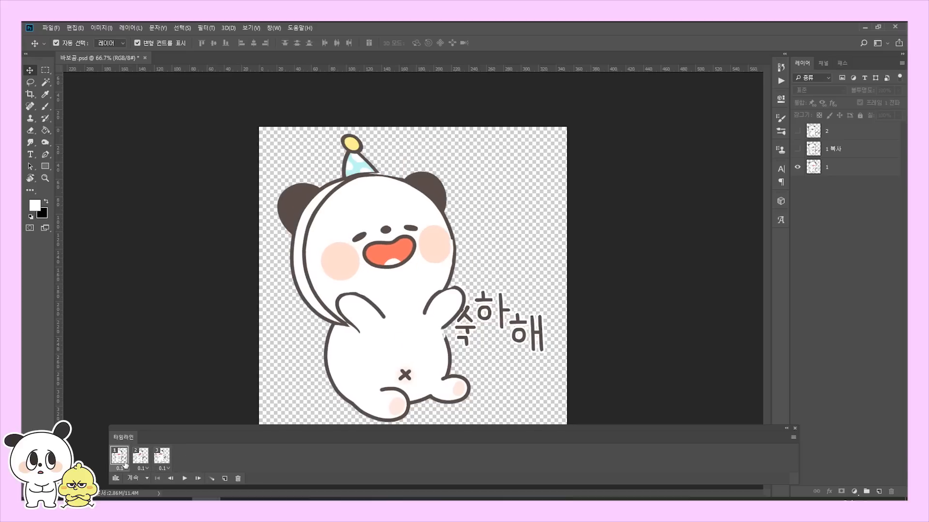
Step: Copy the second frame to the end of the timeline as a fourth frame and play the loop
left_click(142, 458)
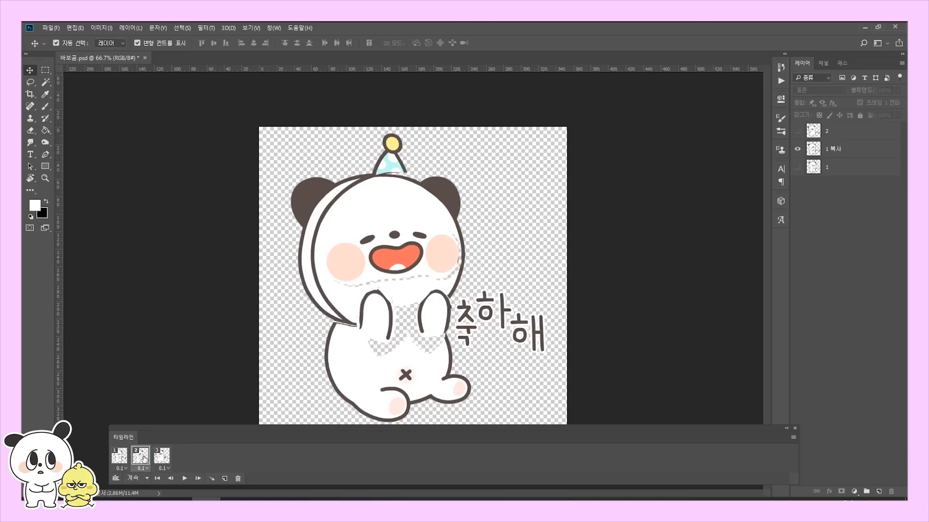
left_click_drag(141, 458, 176, 459)
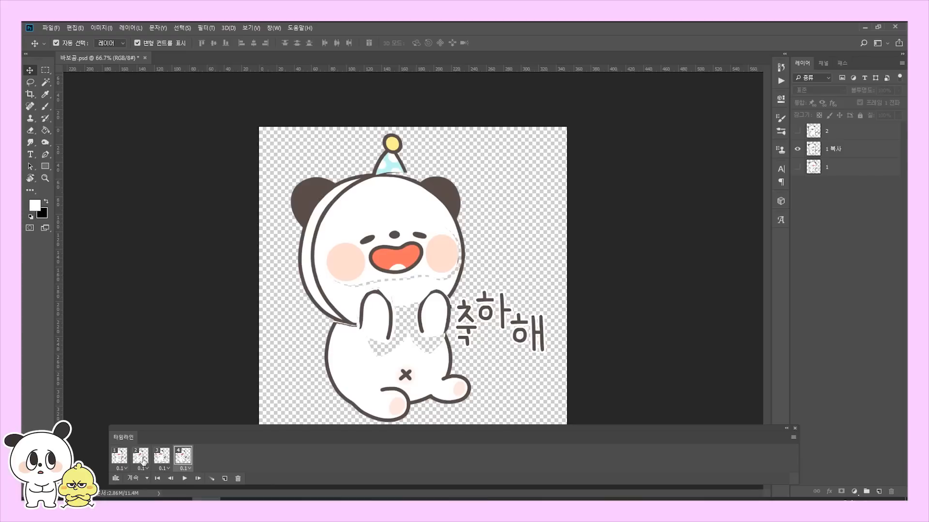
left_click(183, 456)
left_click(121, 457)
left_click(184, 478)
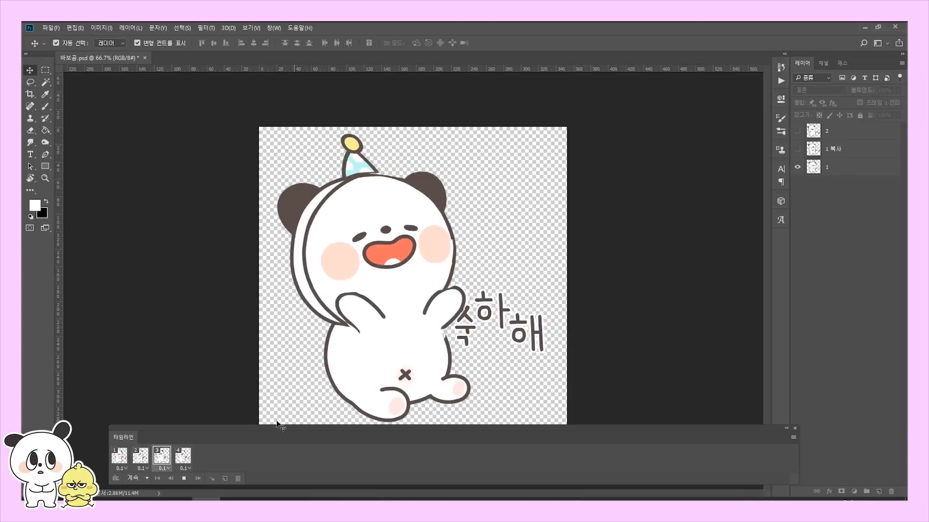
left_click(183, 479)
Step: Step through the first three frames again to examine how the panda moves from pose to pose
left_click(119, 456)
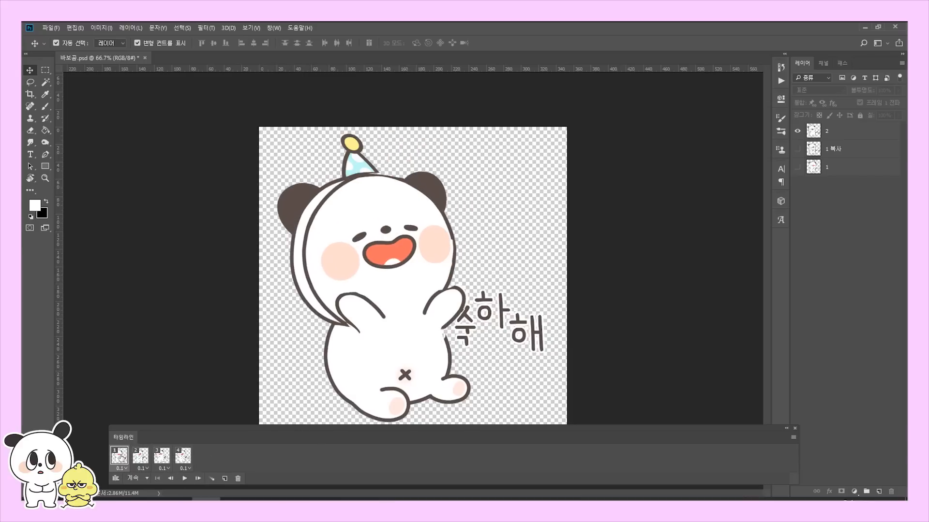
left_click(137, 457)
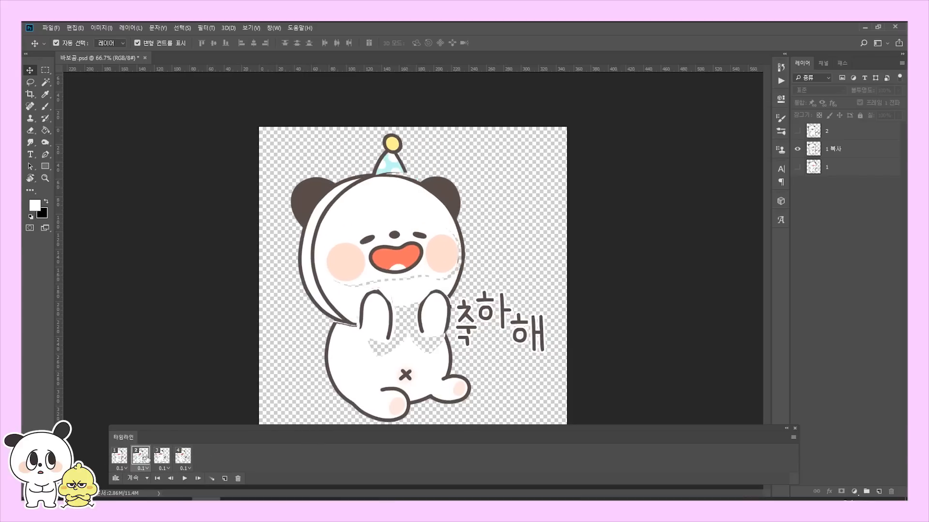
left_click(124, 458)
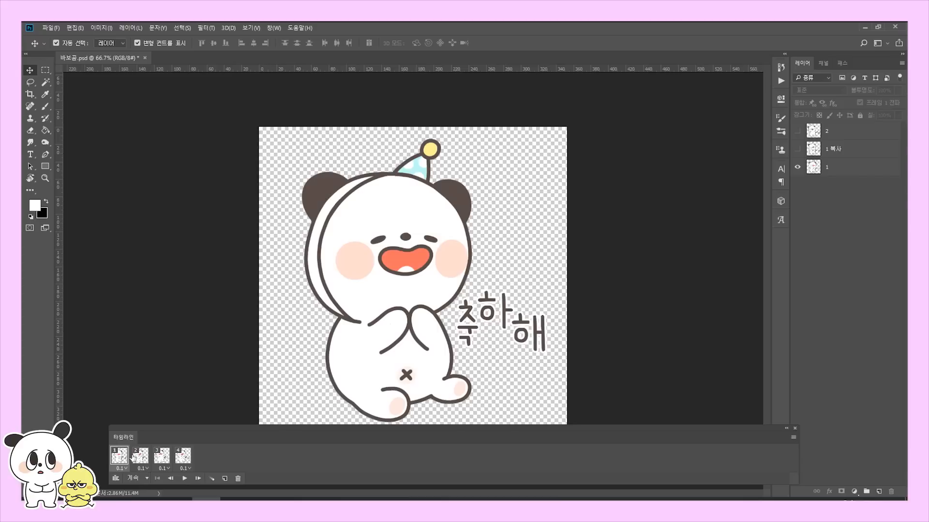
left_click(135, 460)
left_click(161, 455)
left_click(156, 463)
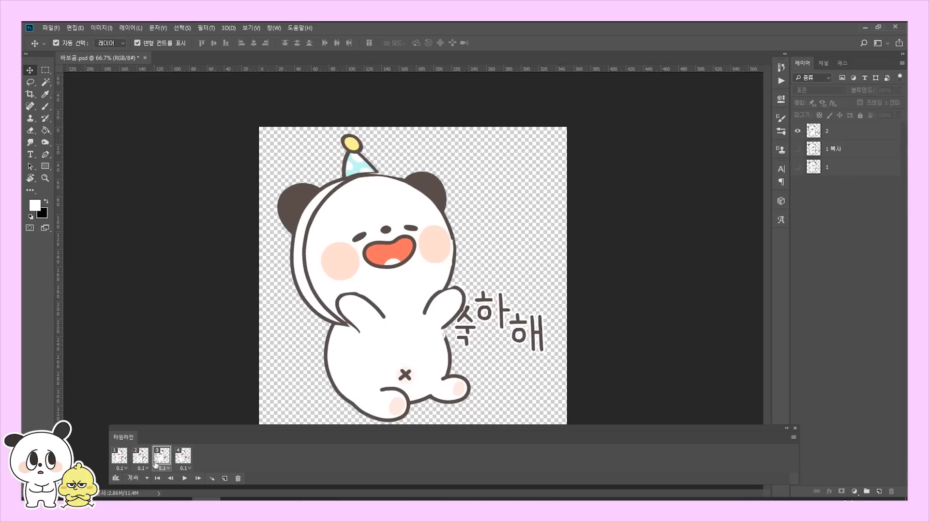
left_click(119, 457)
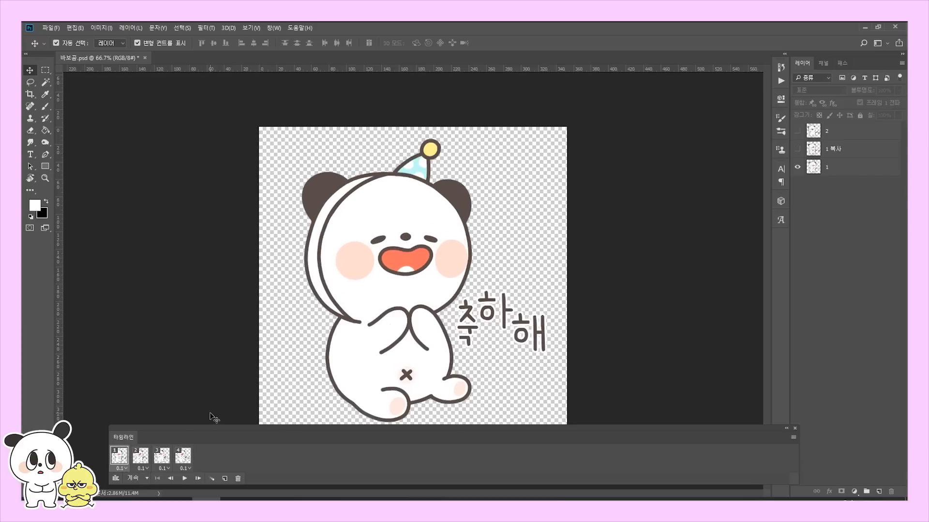
Step: Collapse the timeline and duplicate layer 1 directly above the original
left_click(786, 428)
left_click(836, 137)
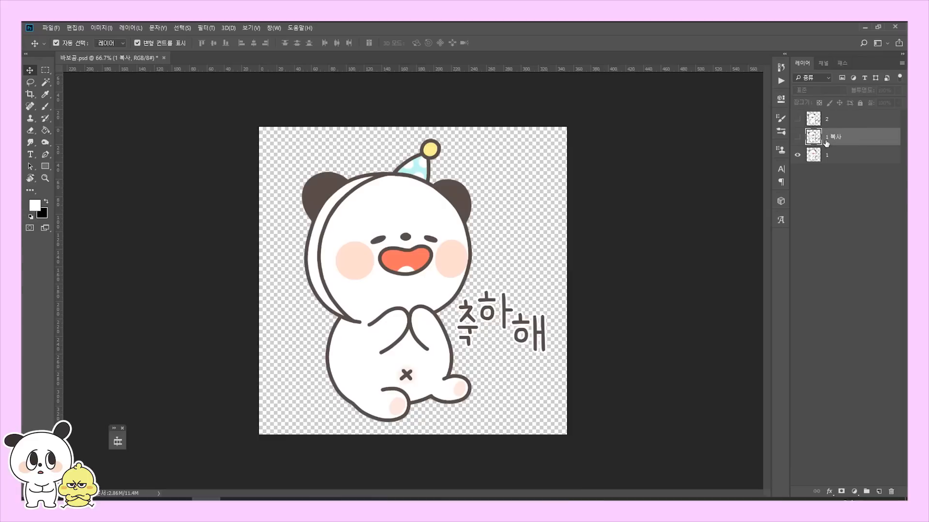
left_click_drag(847, 156, 859, 170)
Step: Show the first layer 1 copy, lower its opacity together with layer 1's, and lock both as references
left_click(854, 137)
left_click(864, 174, "ctrl")
left_click(797, 137)
left_click(897, 90)
left_click_drag(899, 102, 881, 102)
left_click(859, 103)
Step: Lasso the head with its hat on layer 1 copy 2 and rotate it slightly counterclockwise toward the in-between pose
left_click(836, 155)
key("ctrl+plus")
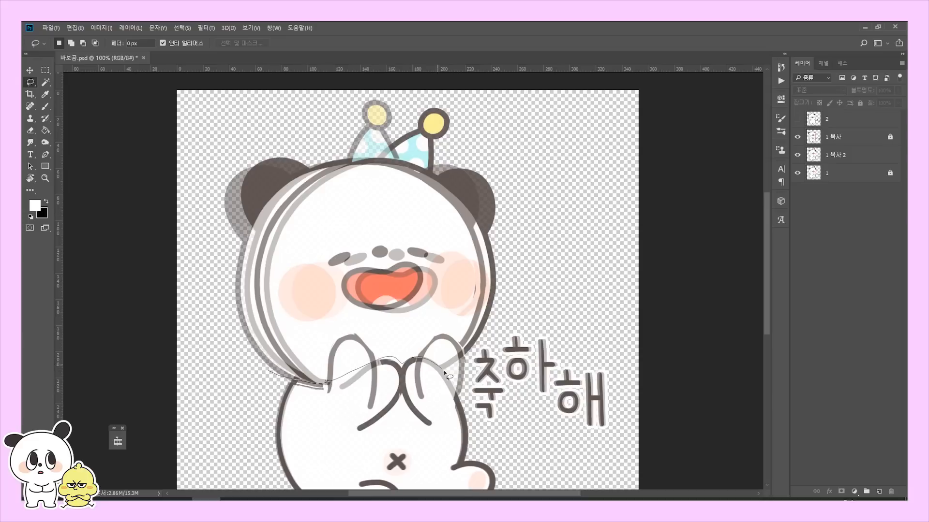
left_click(837, 155)
key("ctrl+t")
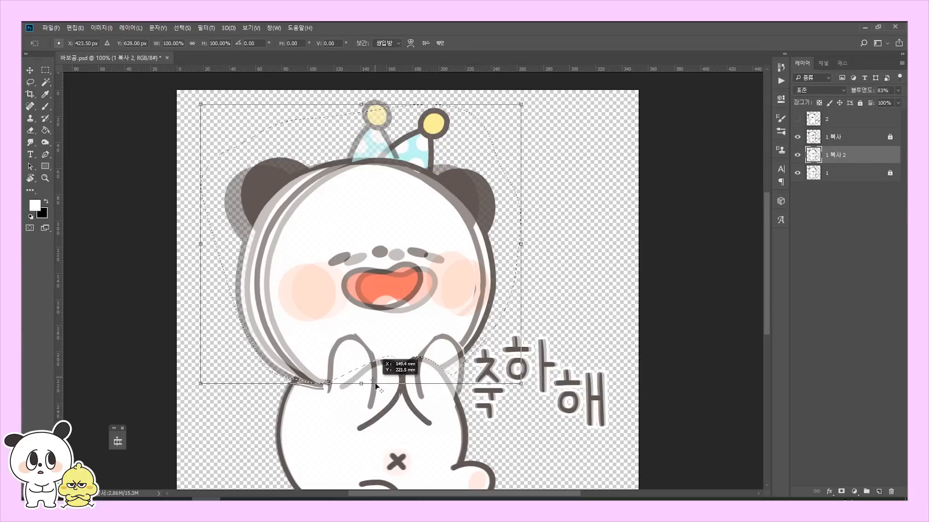
left_click_drag(197, 95, 190, 103)
key("Return")
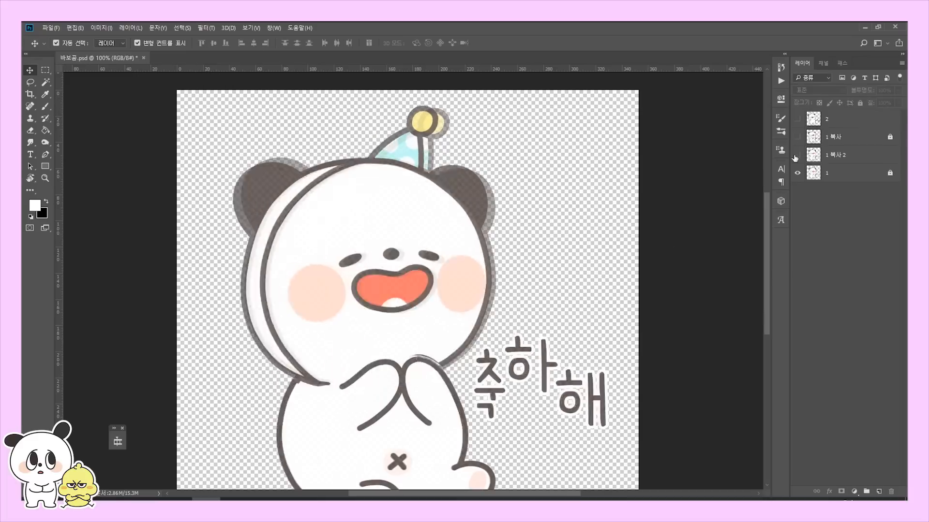
key("ctrl+d")
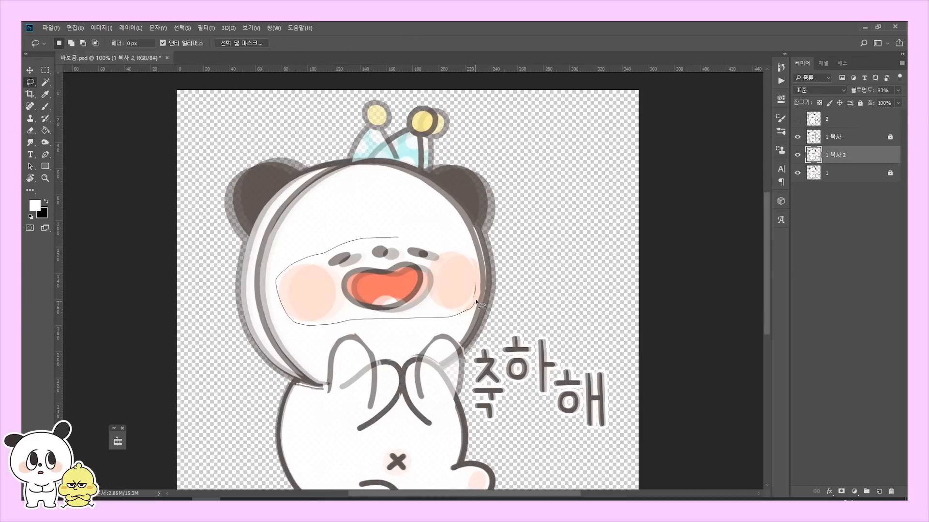
Step: Lasso the facial features on layer 1 copy 2, adjust their placement between the reference faces, and compare with the layer 1 copy
left_click_drag(477, 303, 426, 238)
key("ctrl+t")
key("Return")
key("v")
left_click(797, 137)
left_click(798, 138)
Step: Transform the party hat on layer 1 copy 2 so it sits between the two reference hats
left_click(406, 135)
key("ctrl+t")
mouse_move(404, 97)
left_mouse_down()
mouse_move(383, 103)
mouse_move(425, 155)
left_mouse_up()
key("Return")
Step: Lasso the panda's left-hand arm on layer 1 copy 2 and rotate it upright, between the two reference arm positions
key("l")
scroll(402, 346, "up", 2)
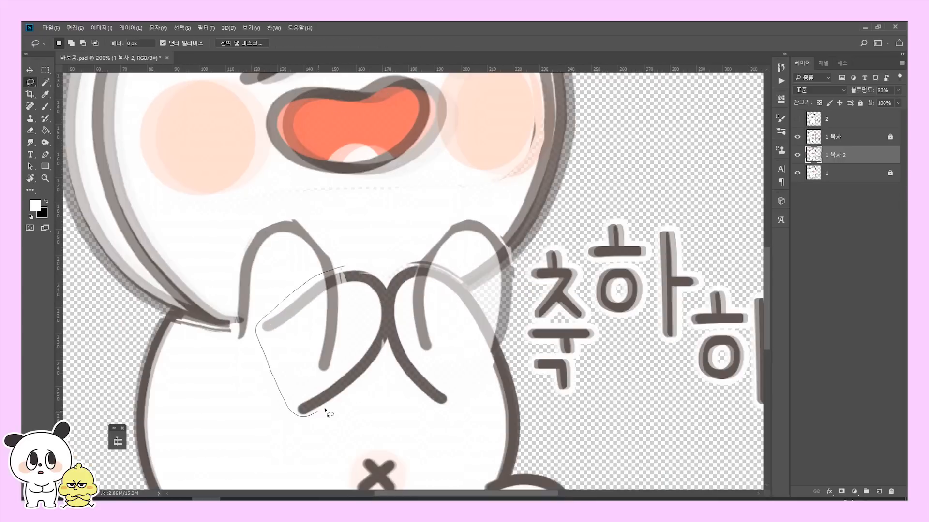
key("ctrl+t")
left_click_drag(399, 263, 382, 227)
key("Return")
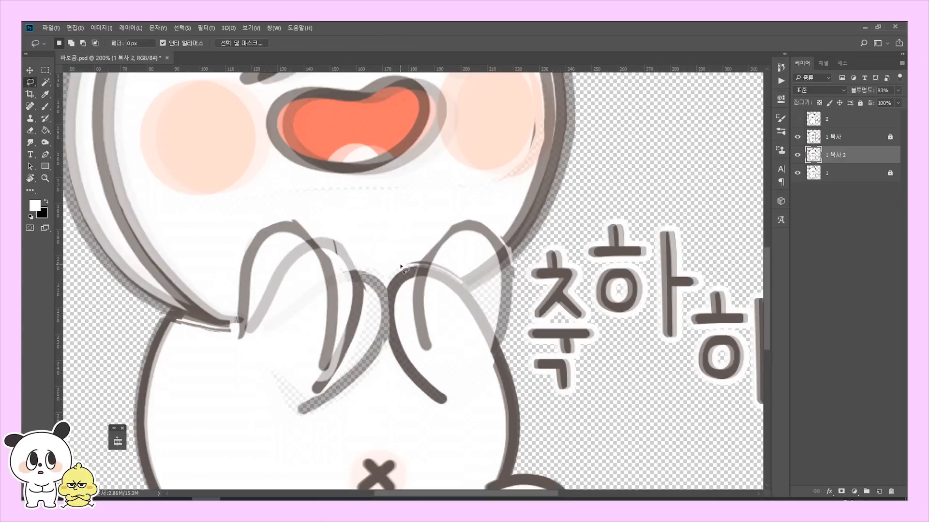
Step: Rotate the right-hand arm on layer 1 copy 2 clockwise by about 15.5° and move it between the reference arms
key("v")
left_click_drag(504, 356, 493, 305)
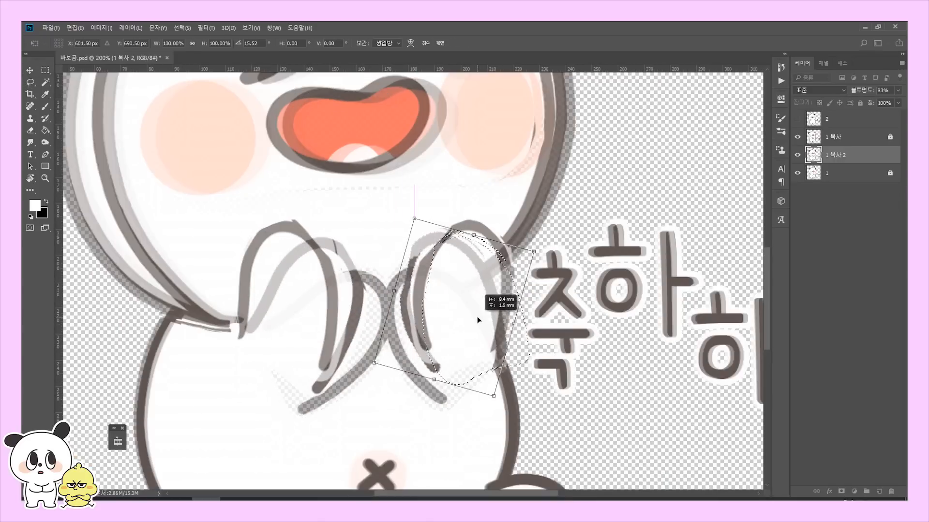
key("Return")
key("ctrl+0")
key("ctrl+d")
Step: Fine-tune the tilt of the head with its hat on layer 1 copy 2, toggling the layer 1 copy to compare poses
key("ctrl+t")
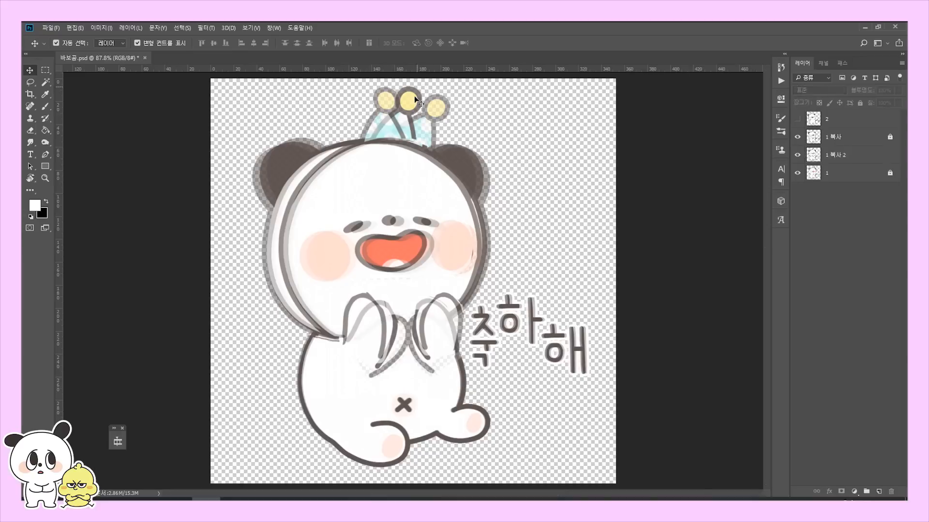
right_click(423, 88)
key("Escape")
key("Escape")
left_click(797, 137)
left_click(798, 137)
left_click(841, 155)
key("ctrl+t")
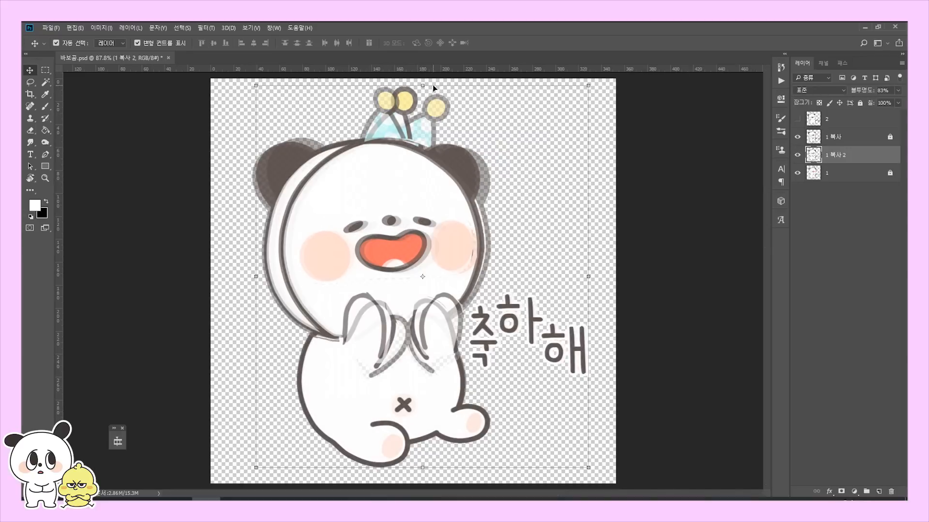
key("Escape")
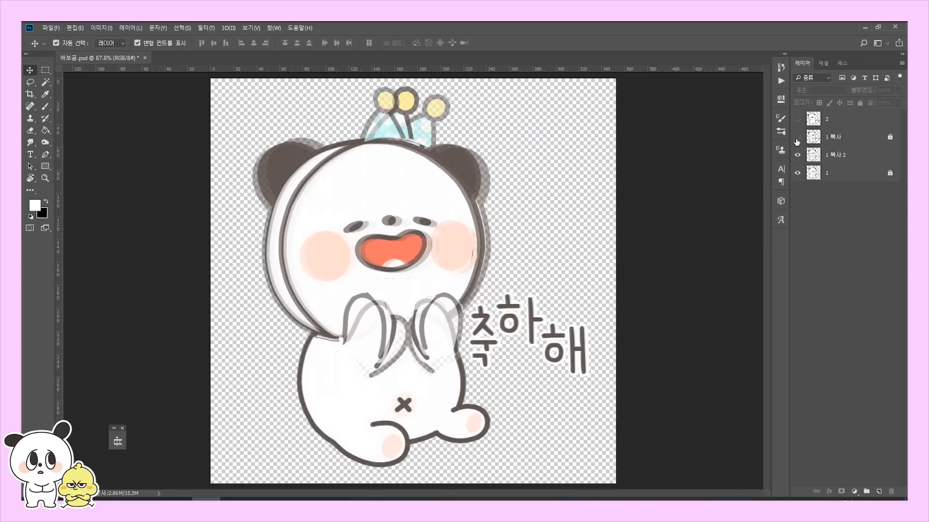
Step: Duplicate layer 1 copy, show layer 2, hide layers 1 copy 2 and 1, and lower the opacity of layers 2 and 1 copy as references
left_click(798, 119)
left_click(842, 137)
left_click_drag(797, 155, 798, 173)
key("ctrl+j")
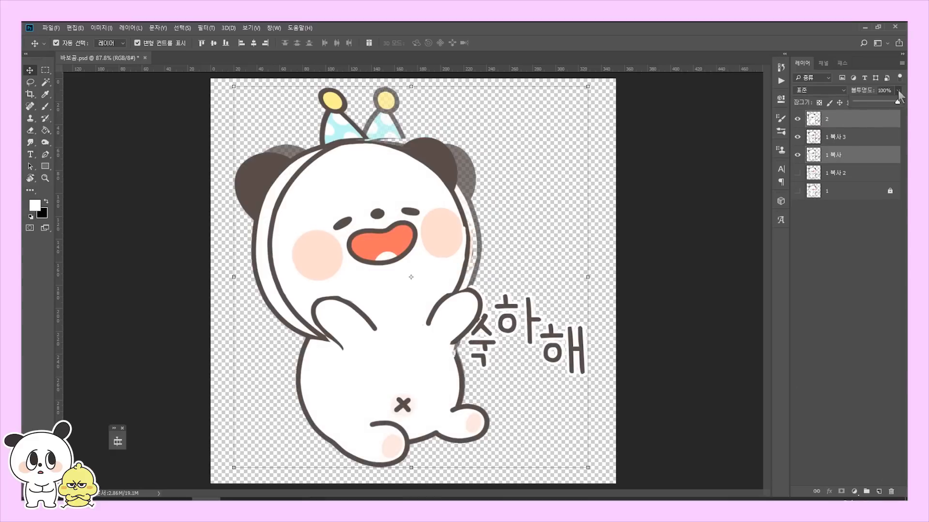
left_click(898, 91)
left_click_drag(898, 102, 881, 102)
left_click(860, 102)
Step: Select layer 1 copy 3 for editing and set its opacity to 93%
left_click(841, 137)
key("l")
key("ctrl+1")
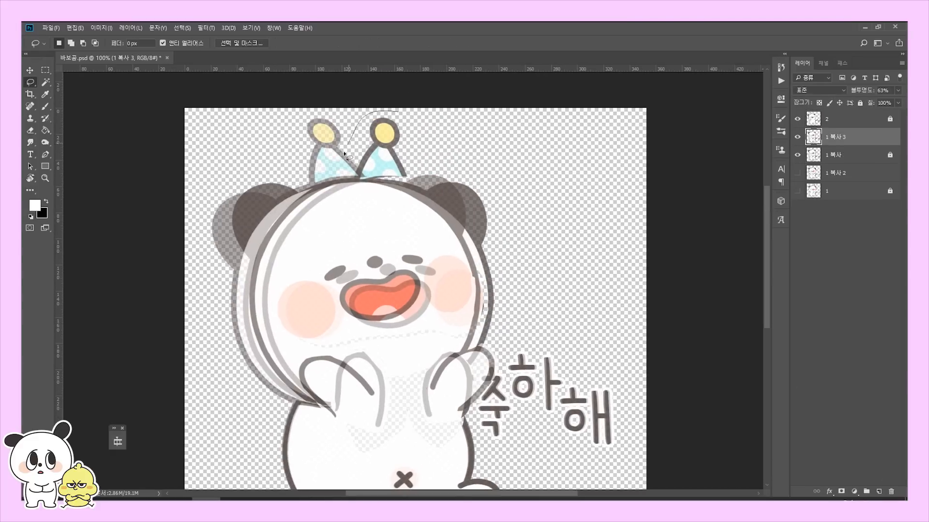
left_click_drag(342, 361, 343, 360)
left_click_drag(897, 90, 895, 102)
left_click(598, 254)
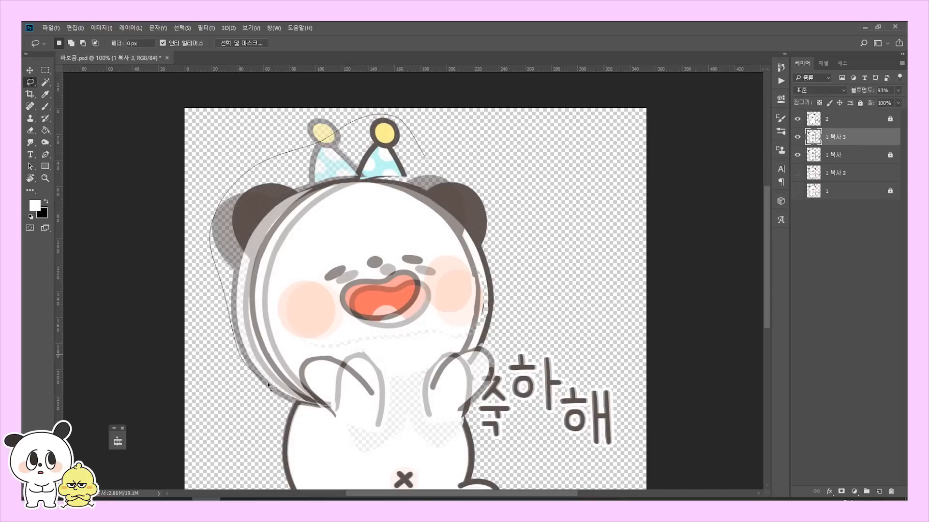
Step: Lasso the panda's head with its hat on layer 1 copy 3 and tilt it counterclockwise, between the two reference heads
left_click_drag(468, 165, 426, 157)
key("ctrl+t")
left_click_drag(187, 110, 180, 118)
key("Return")
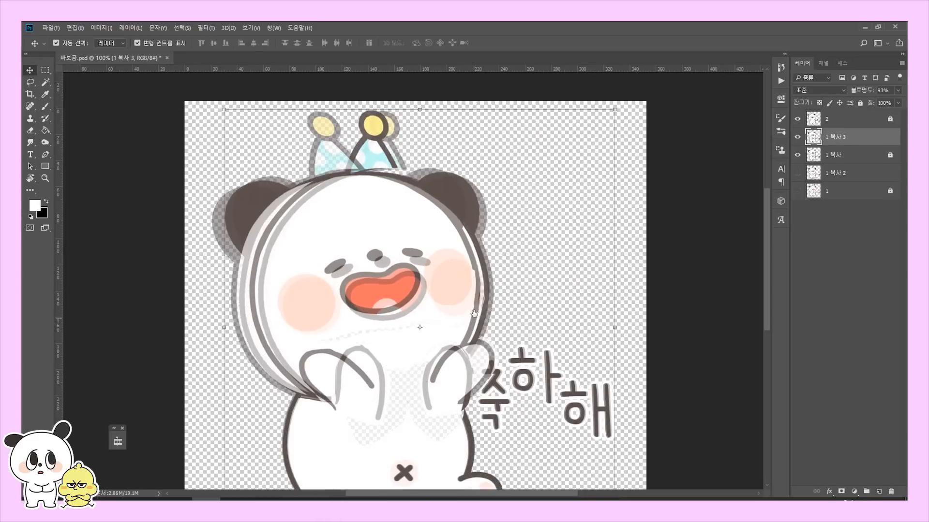
key("ctrl+d")
Step: Rotate and move the panda's arms on layer 1 copy 3 so they sit between the reference arm positions
key("ctrl+t")
mouse_move(356, 396)
left_mouse_down()
mouse_move(360, 321)
mouse_move(382, 387)
left_mouse_up()
right_click(394, 315)
left_click_drag(364, 342, 473, 341)
key("Return")
key("ctrl+d")
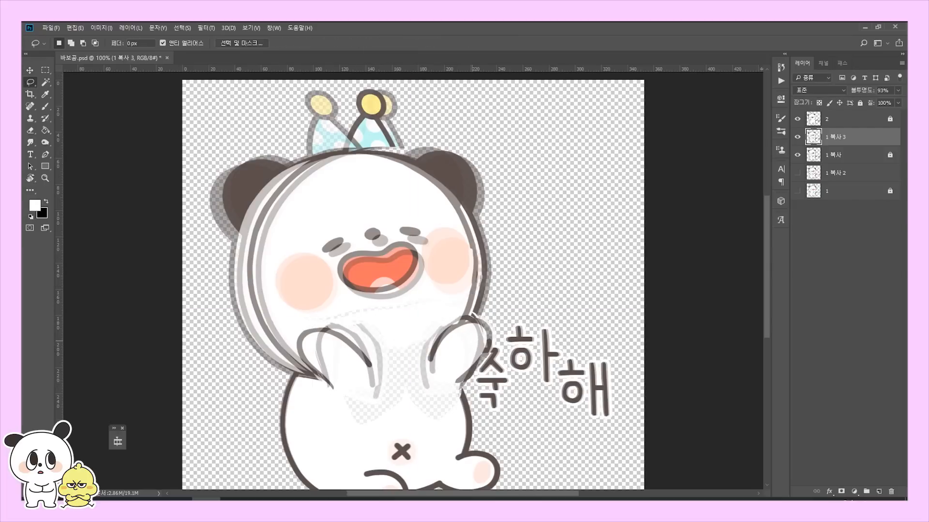
Step: Lasso the party hat on layer 1 copy 3, transform it to sit between the reference hats, and toggle layer 2 to compare poses
left_click_drag(357, 152, 339, 151)
key("ctrl+t")
left_click_drag(397, 124, 398, 116)
right_click(351, 129)
left_click(372, 182)
left_click_drag(322, 154, 323, 152)
key("Return")
right_click(346, 213)
key("Escape")
left_click(797, 119)
left_click(797, 119)
left_click(797, 119)
left_click(797, 119)
Step: Lasso the facial features on layer 1 copy 3, adjust their placement, and toggle layer 2 to compare poses
left_click(851, 137)
key("l")
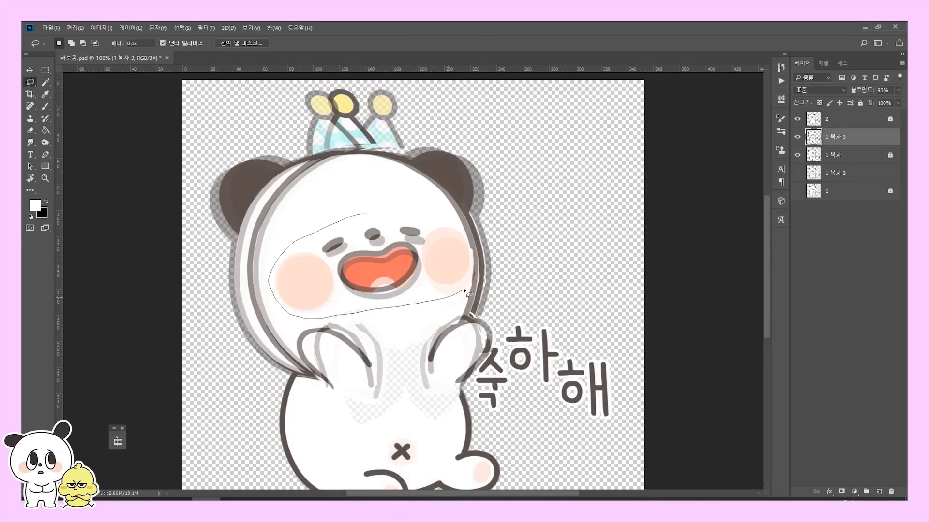
key("ctrl+z")
key("ctrl+z")
key("v")
left_click(797, 120)
left_click(797, 119)
left_click(798, 120)
left_click(798, 120)
Step: Show all five layers, unlock them, and set their opacity to 100%
left_click_drag(798, 173, 798, 191)
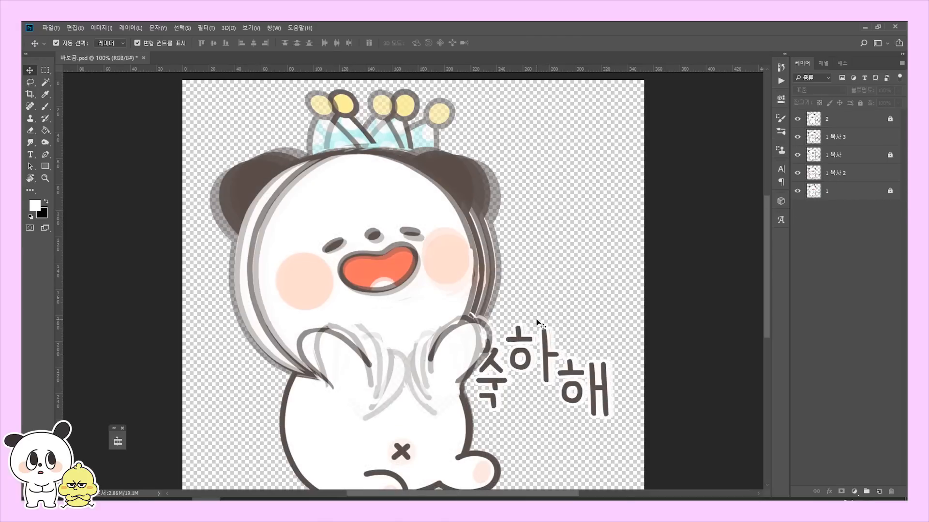
left_click(873, 125)
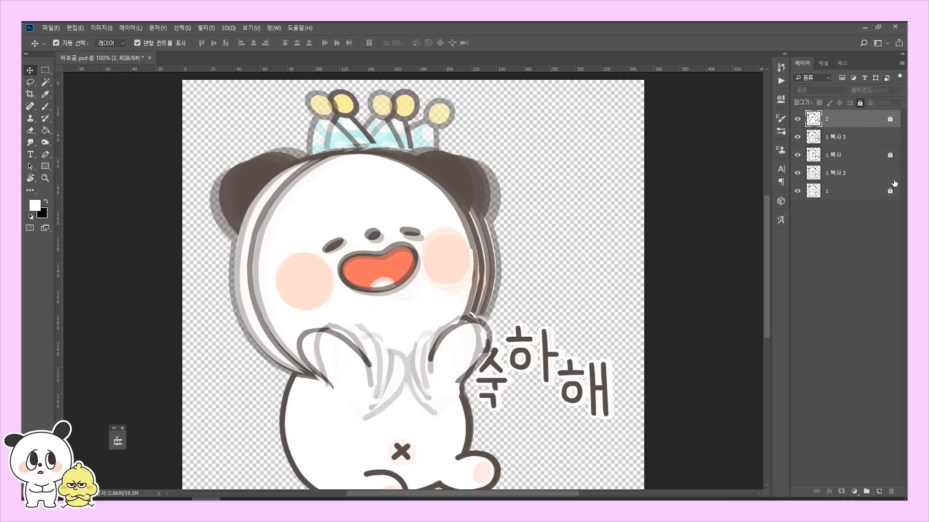
left_click(889, 120)
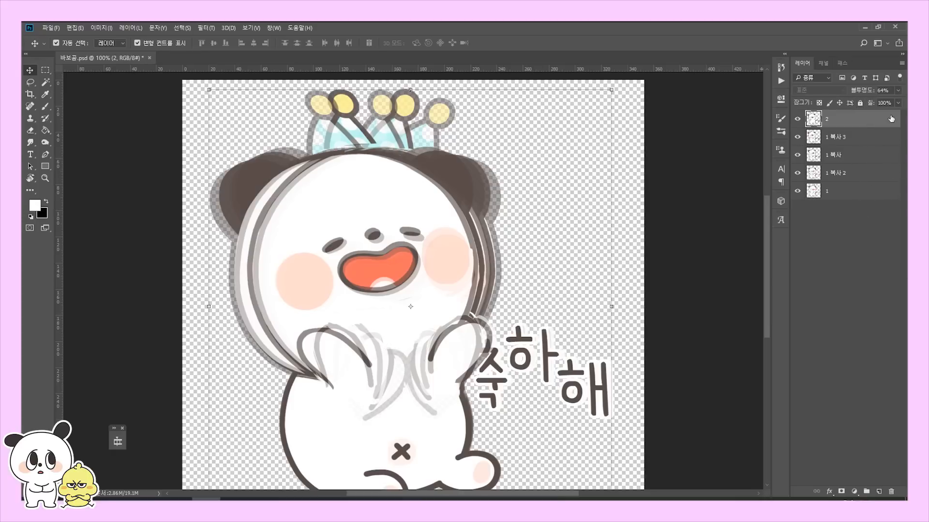
left_click(867, 192, "shift")
left_click_drag(889, 103, 900, 103)
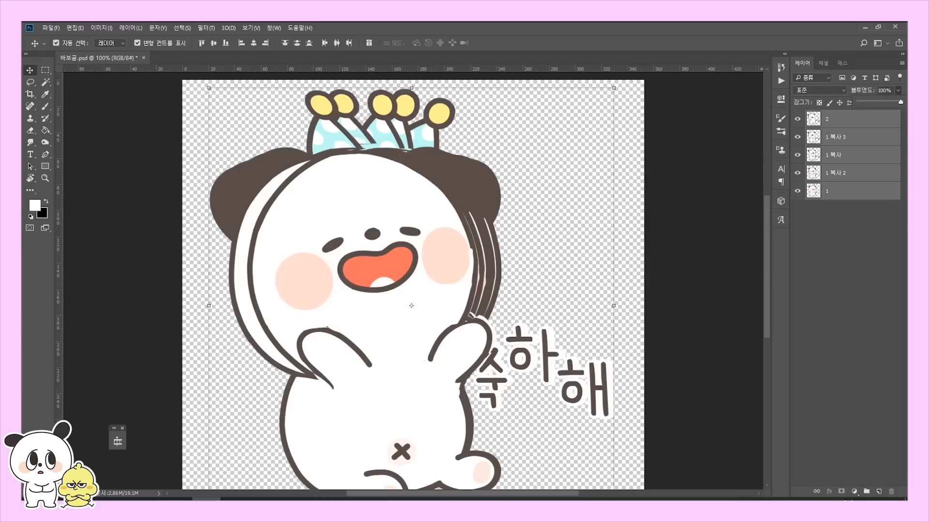
left_click(829, 304)
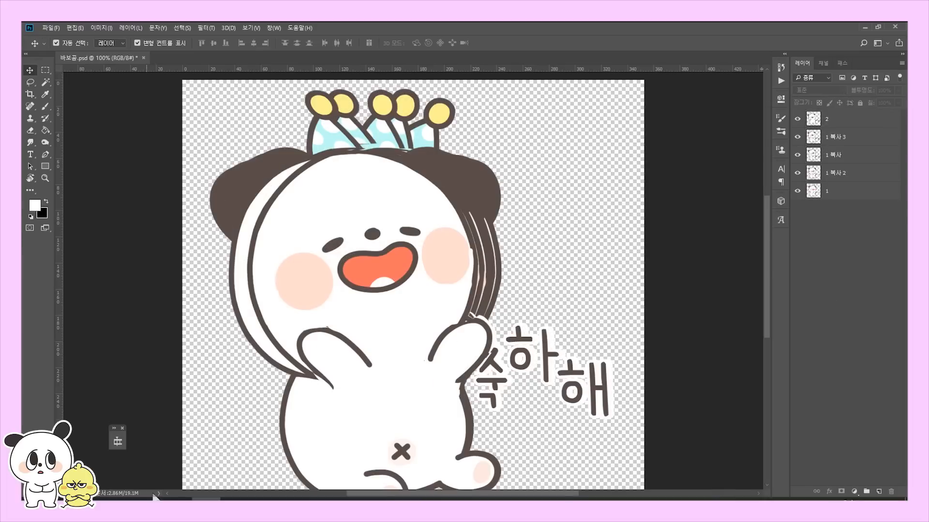
Step: Delete the old animation frames in the timeline and make new frames from the layers
left_click(117, 442)
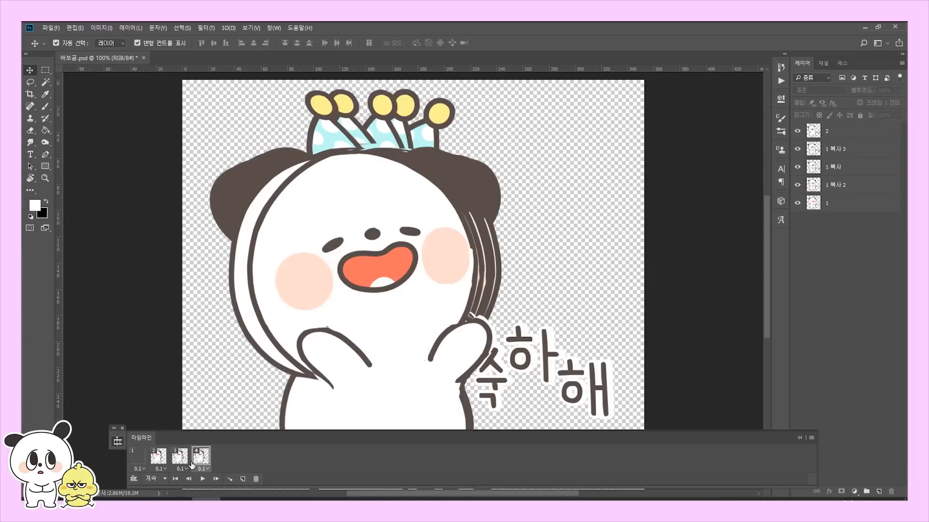
left_click(256, 480)
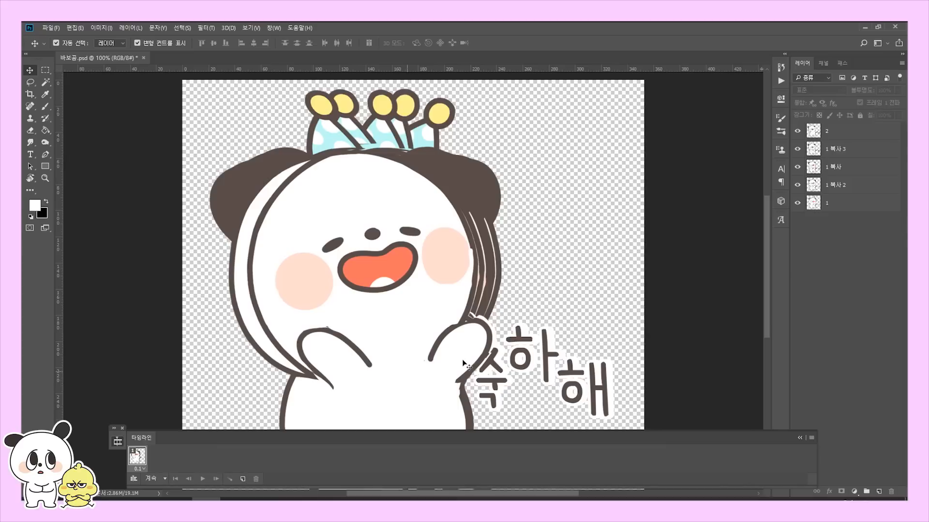
left_click(812, 439)
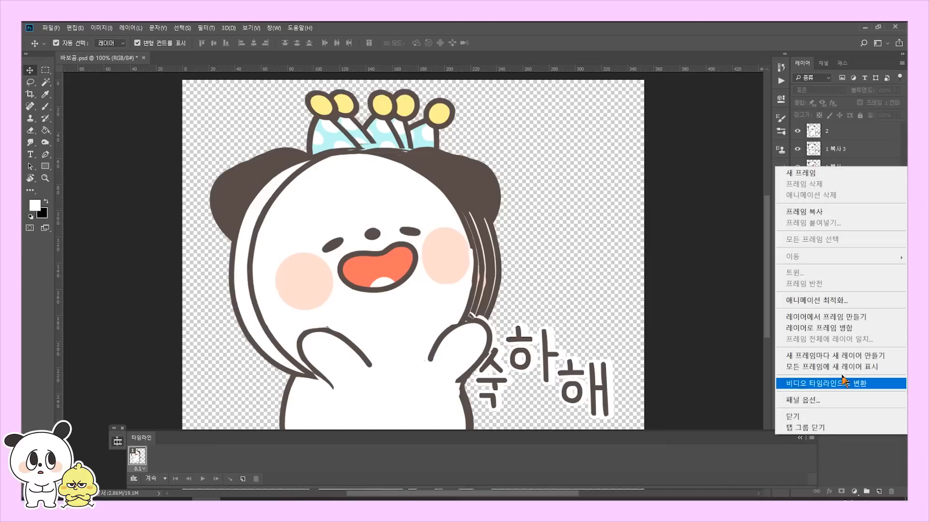
left_click(803, 318)
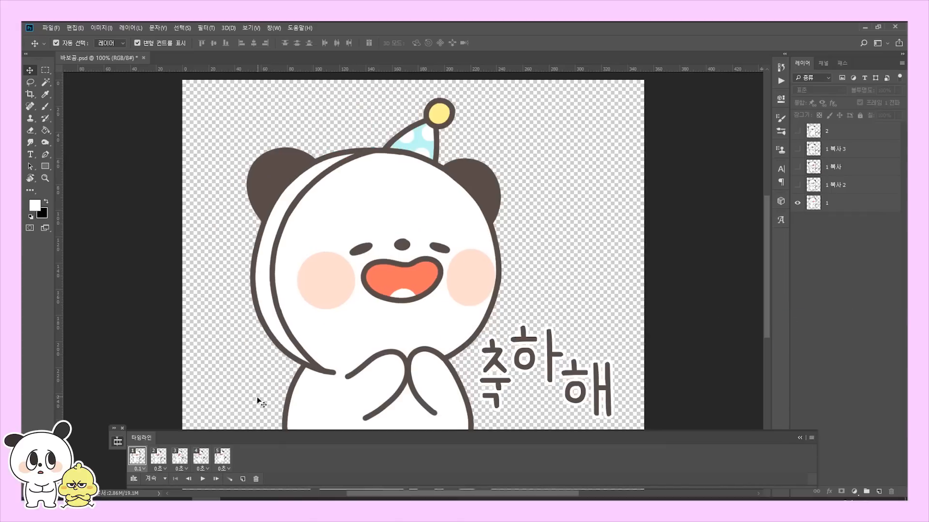
Step: Set the delay of all five timeline frames to 0.1 seconds
left_click(217, 464, "shift")
left_click(222, 469)
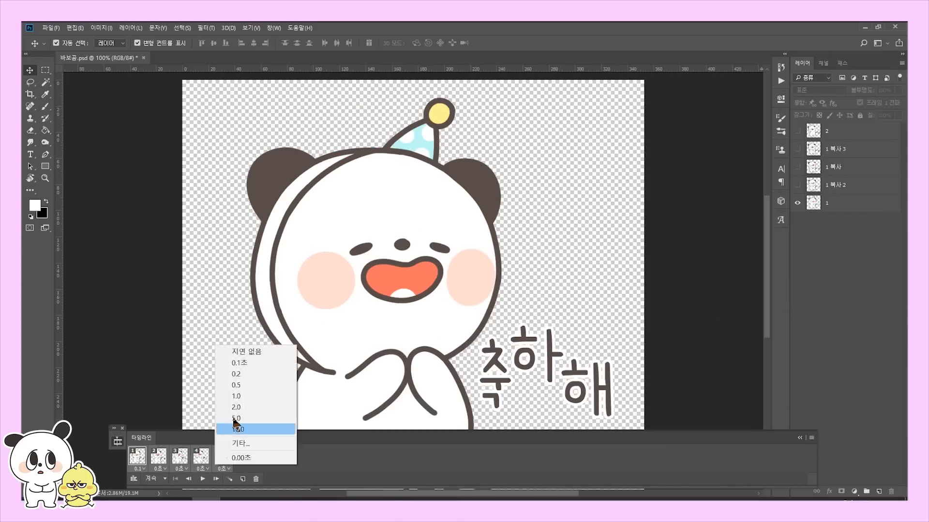
left_click(246, 359)
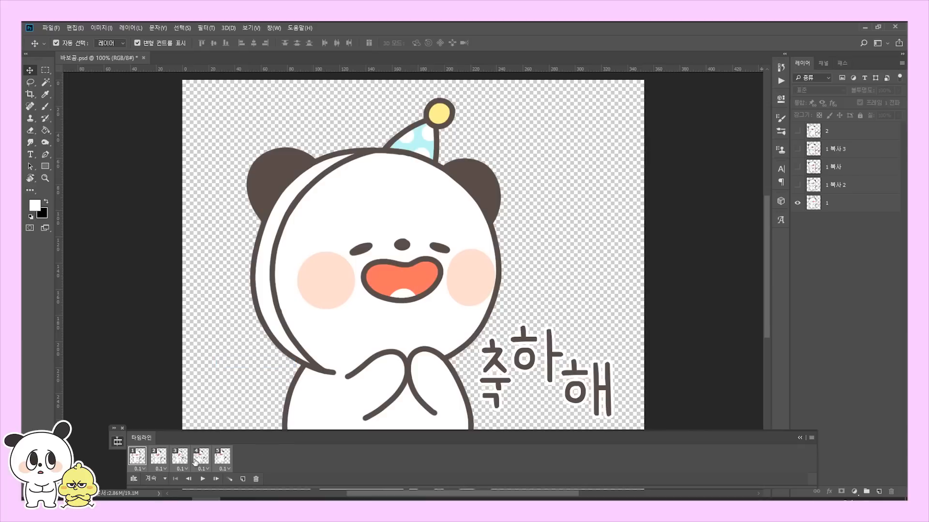
Step: Append copies of frames 4, 3 and 2 after frame 5 to complete the return motion, and play the animation
left_click(200, 456)
left_click(227, 457)
left_click(194, 460)
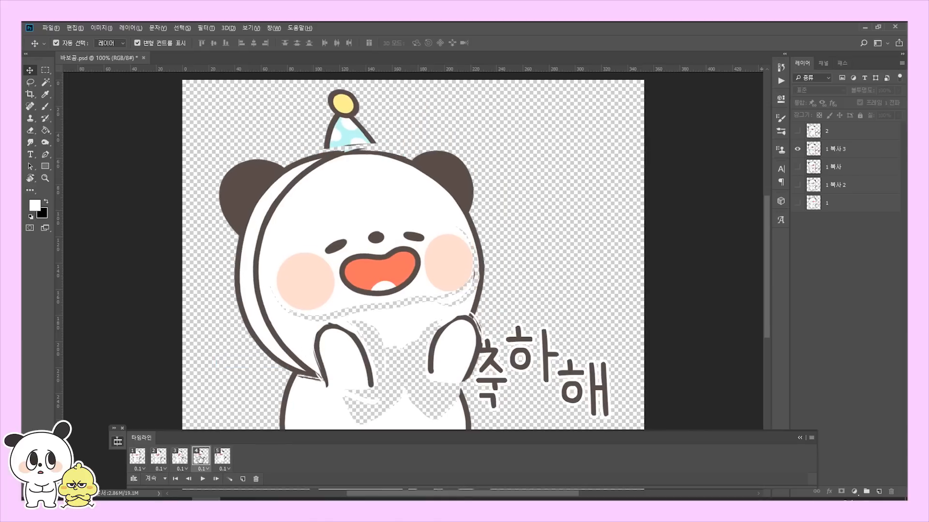
left_click(179, 457)
left_click_drag(180, 458, 265, 460)
left_click(159, 457)
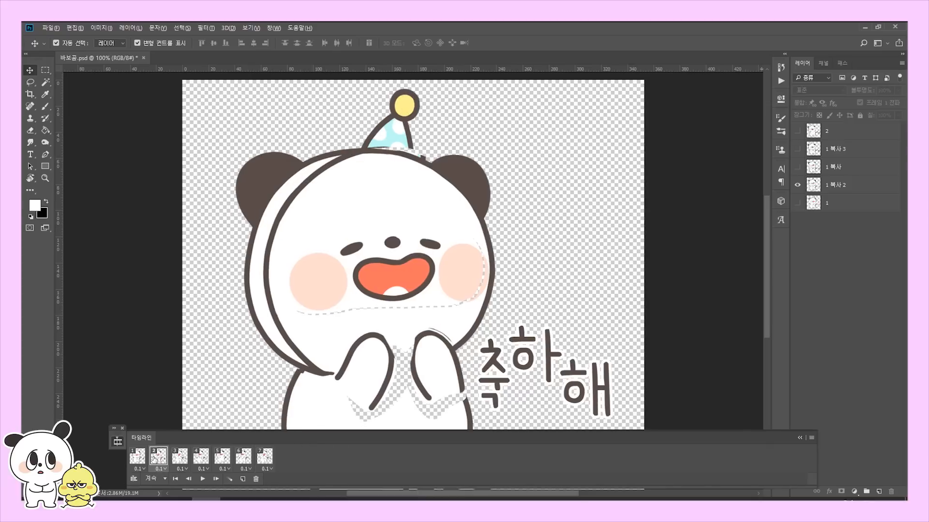
left_click_drag(323, 463, 285, 459)
key("ctrl+minus")
left_click(202, 479)
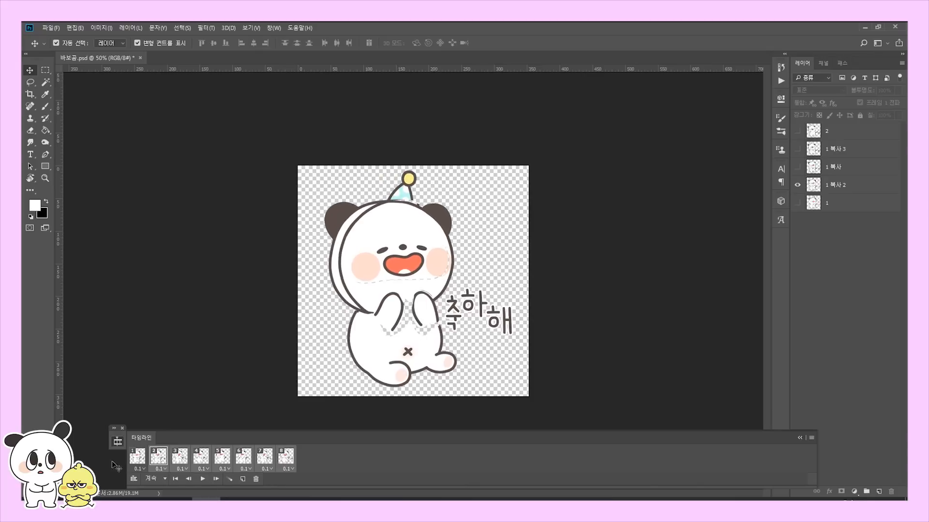
Step: Set the delay of all eight frames to 0.08 seconds and preview the animation
left_click(145, 457)
left_click(289, 460, "shift")
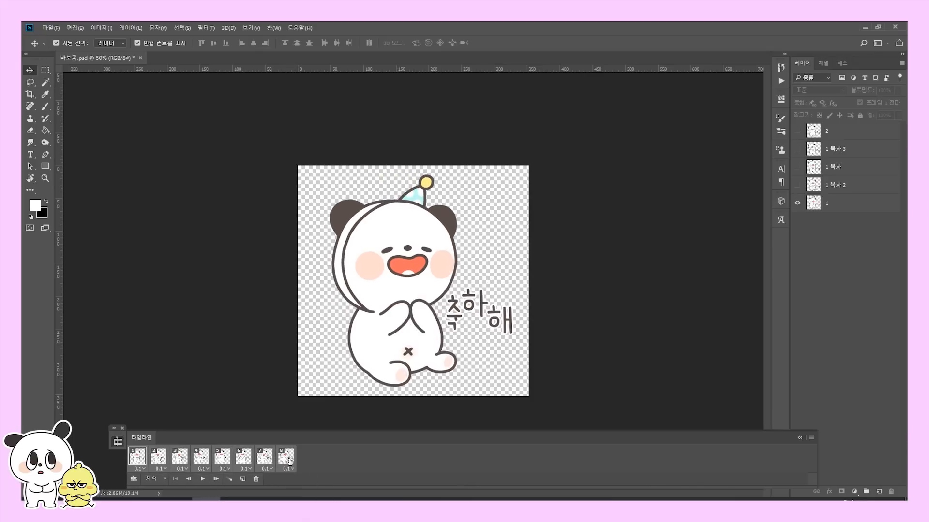
left_click(286, 470)
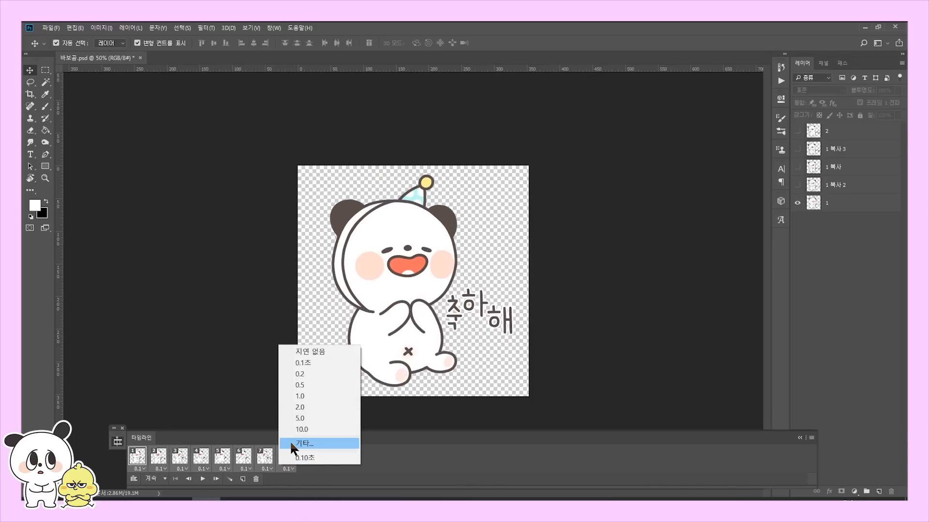
left_click(291, 443)
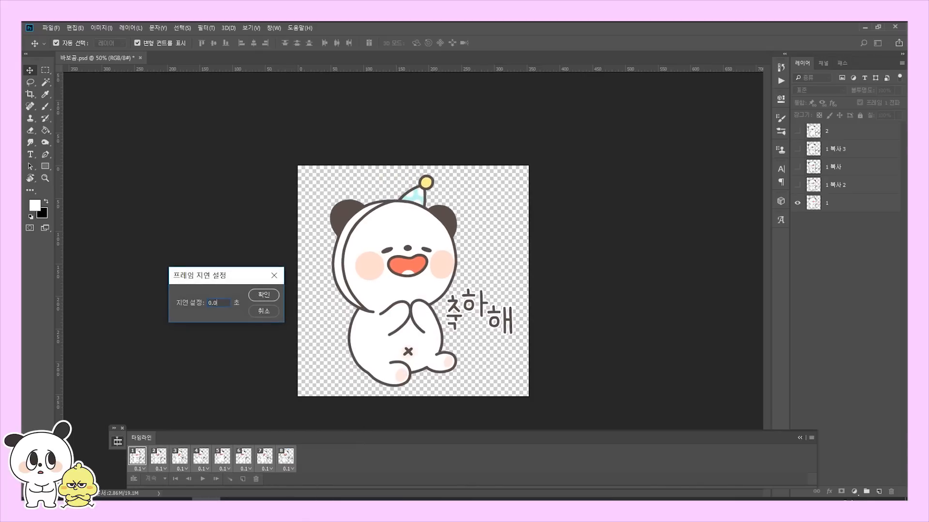
key("Return")
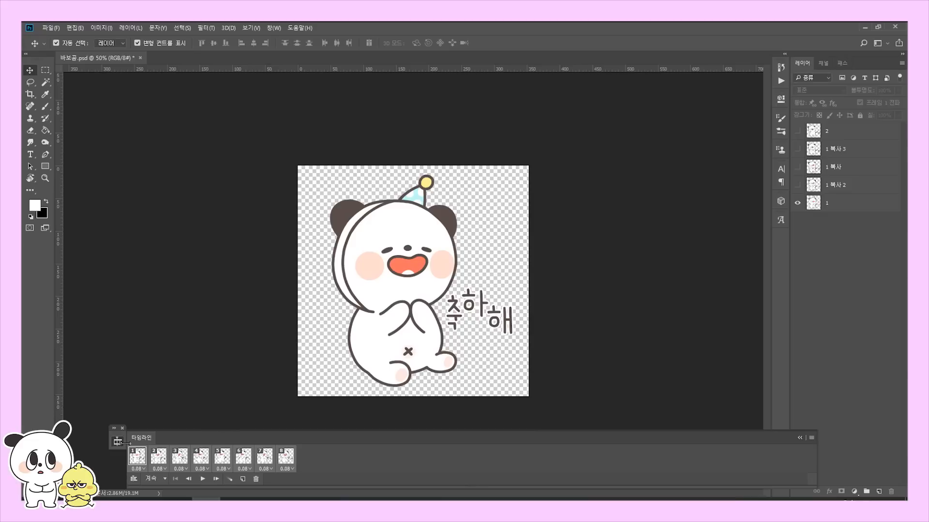
left_click(201, 482)
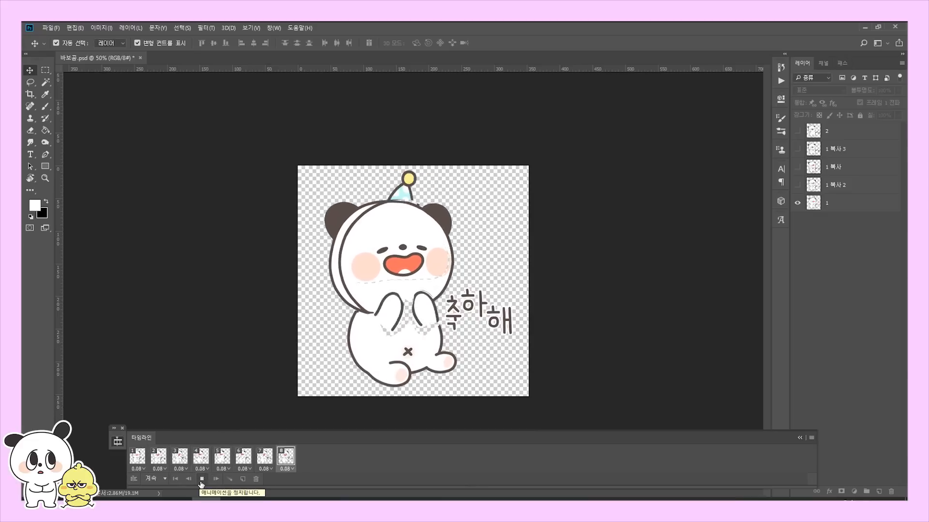
left_click(201, 481)
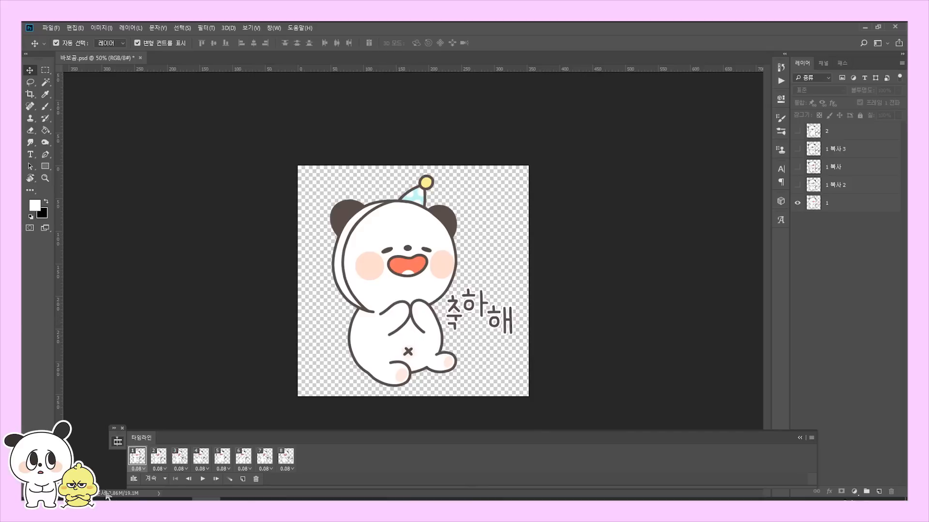
Step: Set the first frame's delay to 0.2 seconds and preview the animation
left_click(137, 469)
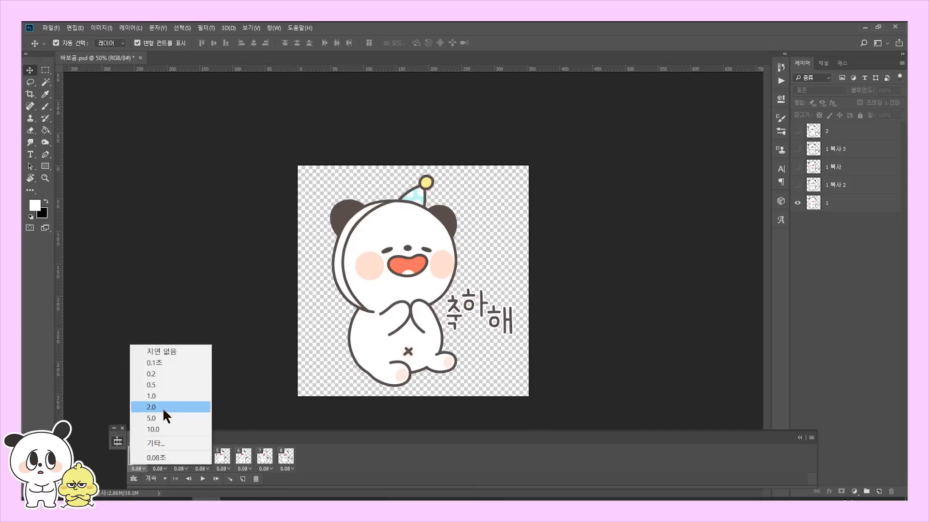
left_click(152, 373)
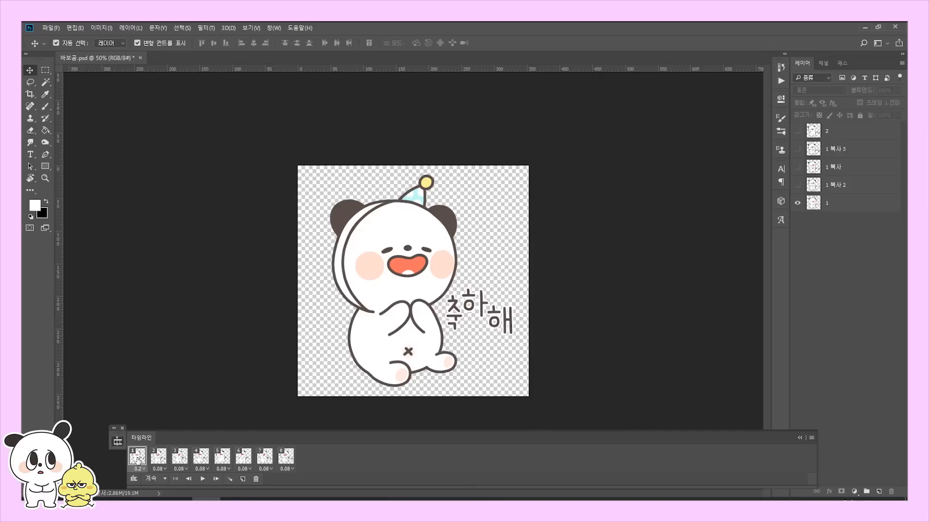
left_click(200, 480)
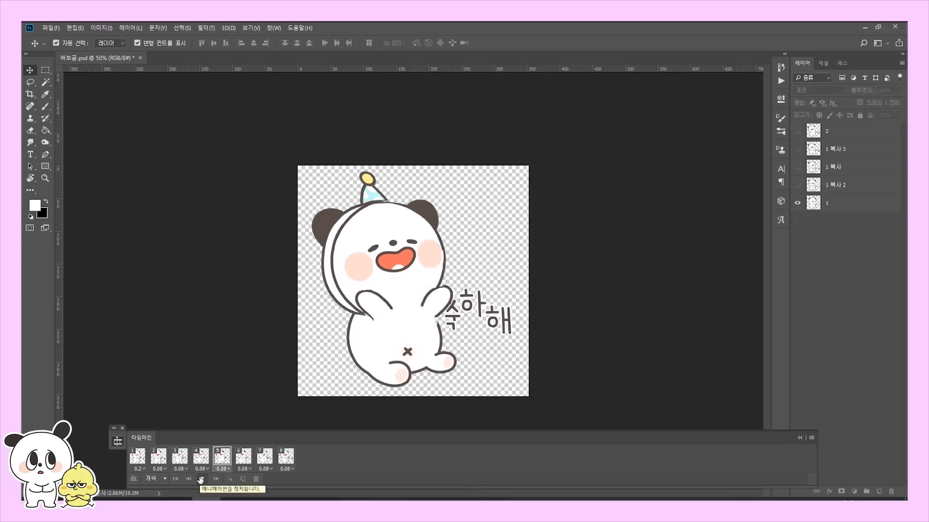
left_click(200, 480)
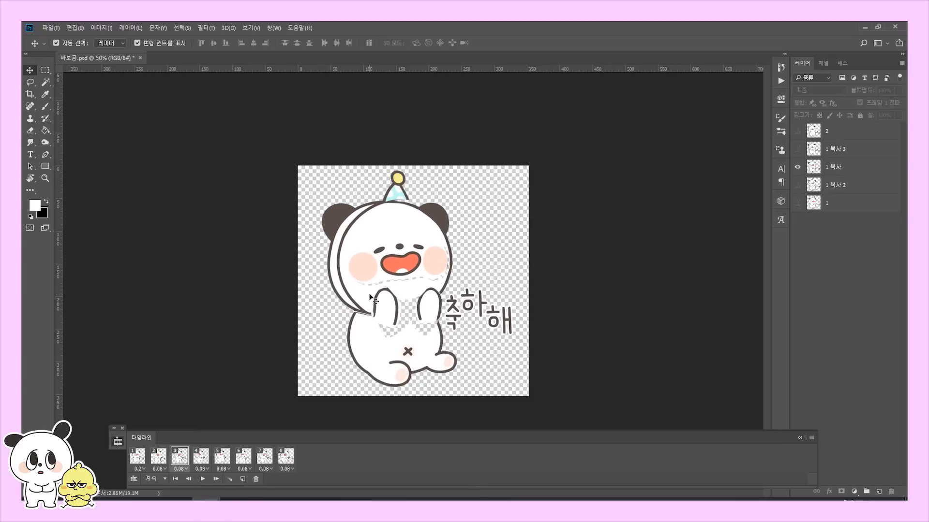
Step: Check the poses in the individual frames and set the delay of frames 7 and 8 to 0.05 seconds
left_click(163, 453)
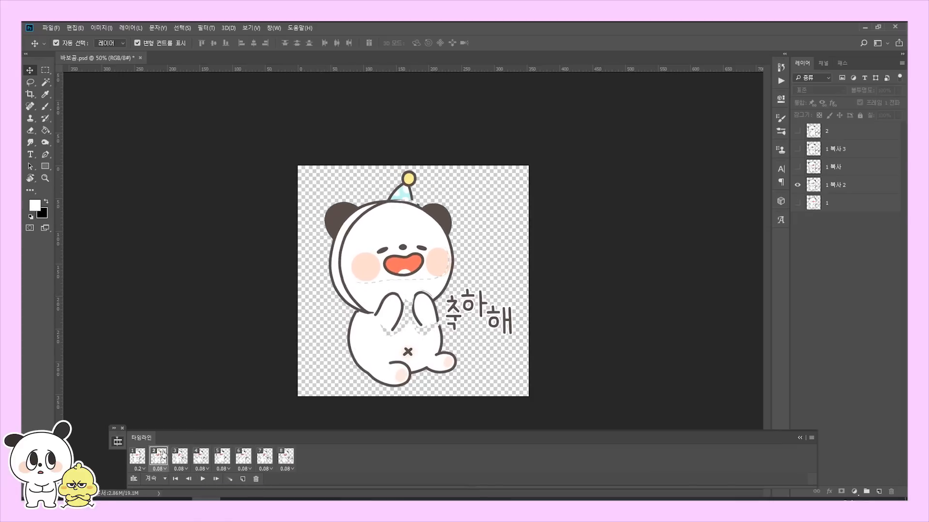
left_click(201, 459)
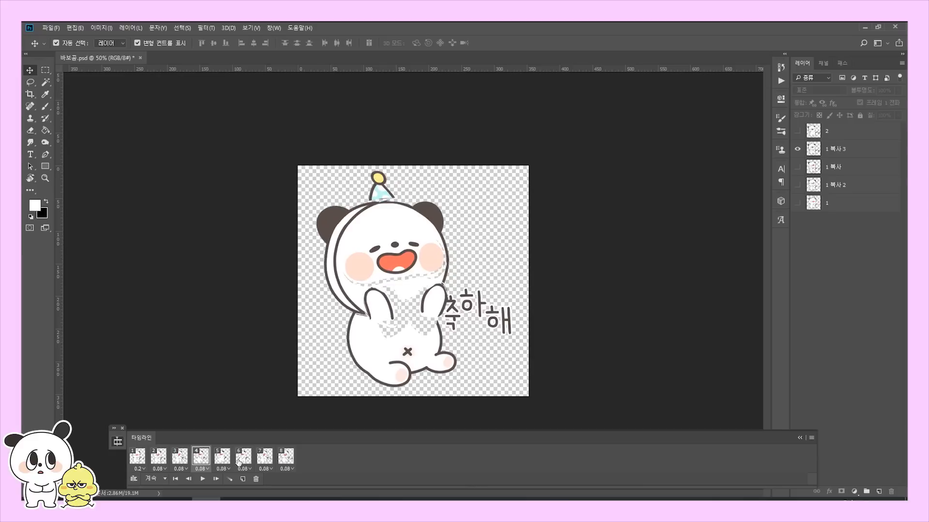
left_click(259, 462)
left_click(244, 459)
left_click(268, 459)
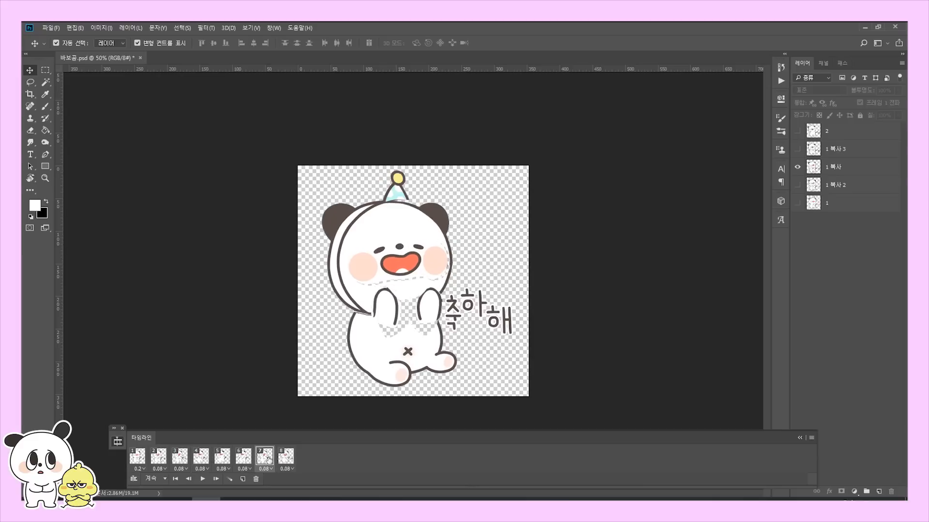
left_click(287, 469)
left_click(296, 443)
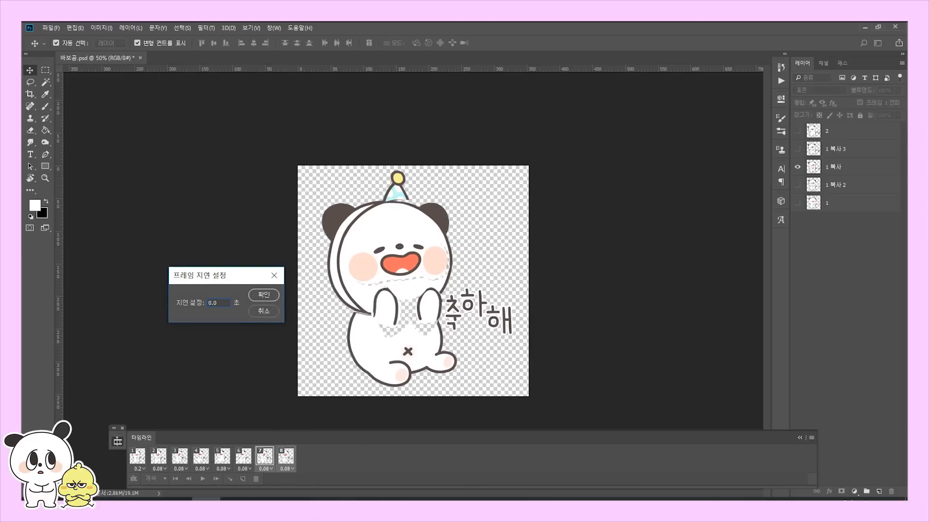
type("0.05")
key("Return")
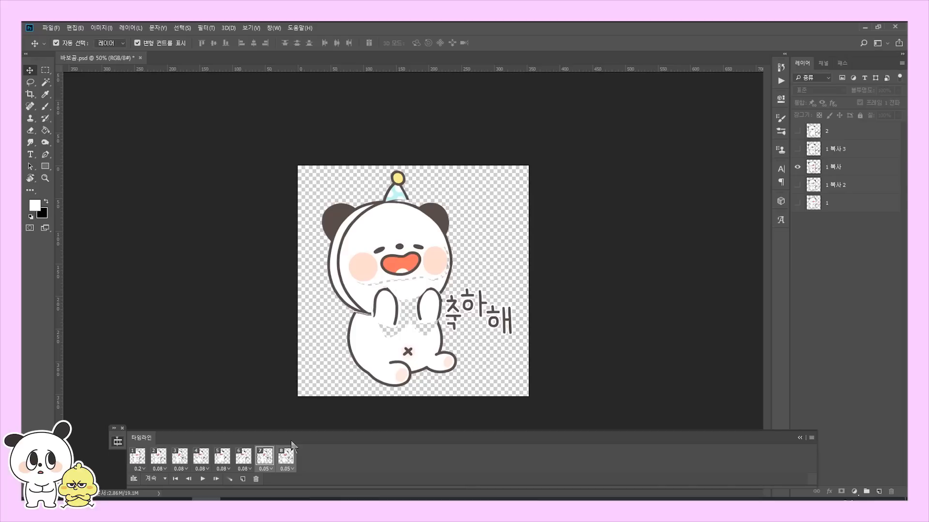
Step: Set the delay of frame 7 to 0.03 seconds and frame 8 to 0.04 seconds, previewing the animation between changes
left_click(136, 456)
left_click(203, 479)
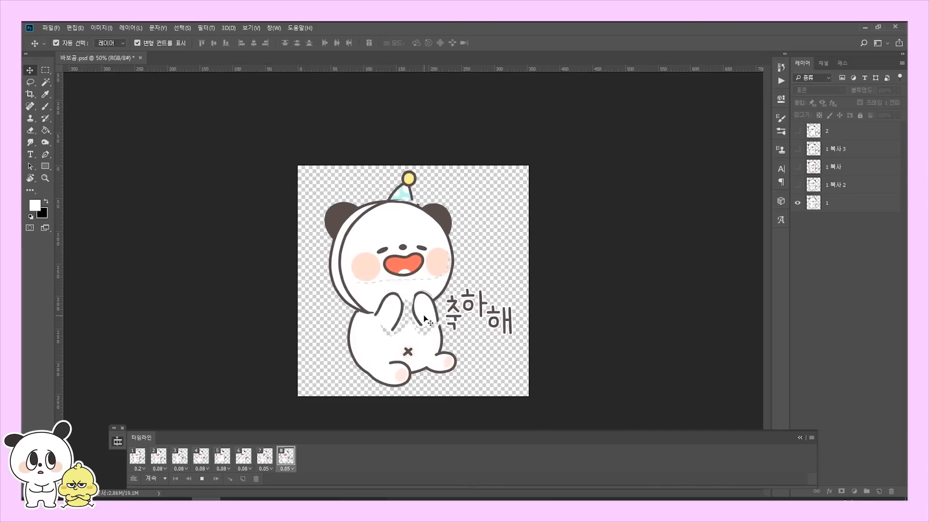
key("space")
left_click(260, 466)
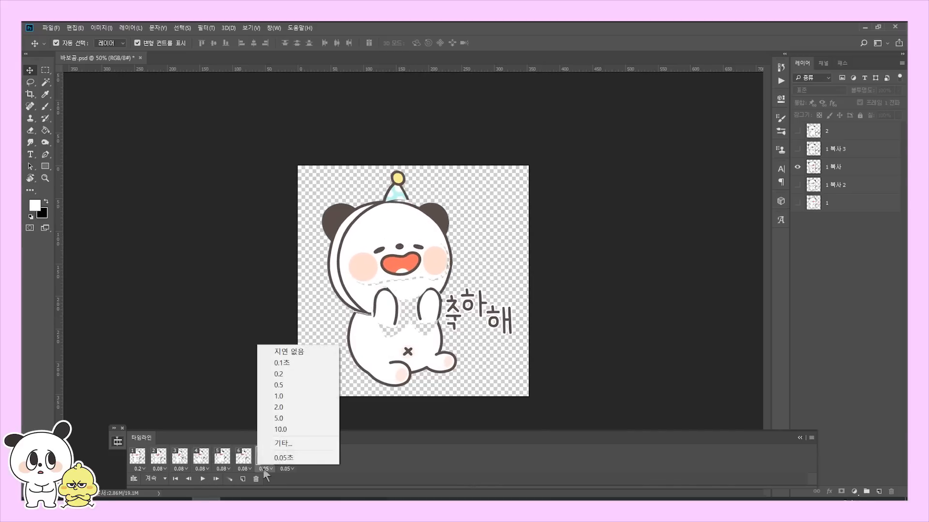
left_click(269, 446)
type("0.03")
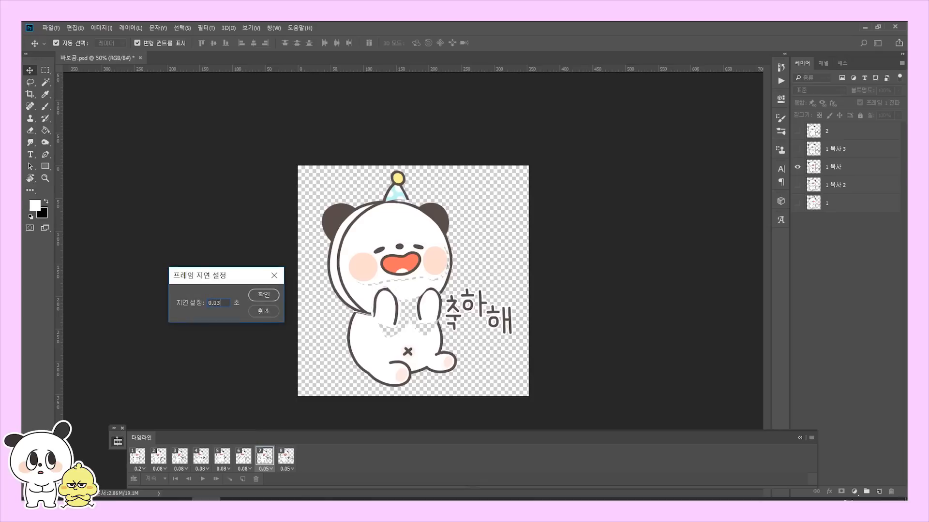
key("Return")
left_click(137, 459)
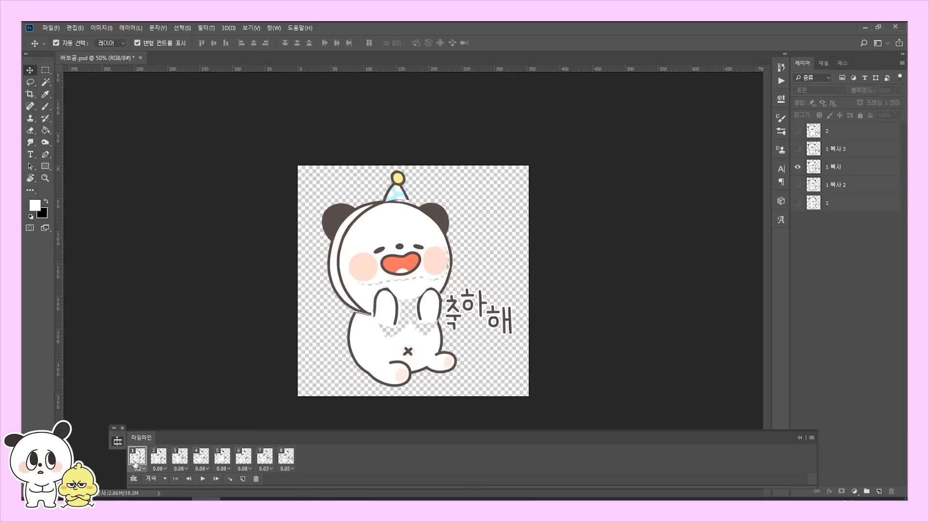
left_click(202, 480)
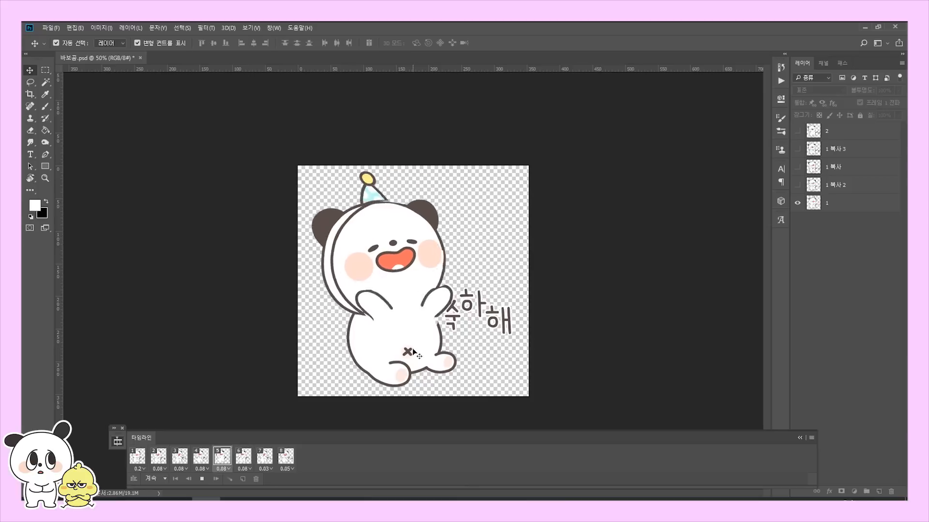
left_click(137, 456)
left_click(202, 479)
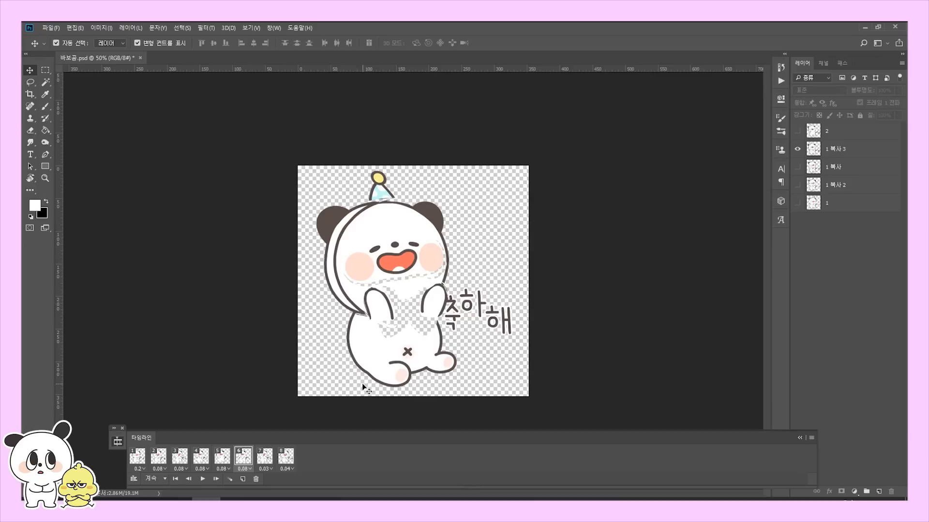
Step: Collapse the timeline, show only the layer 1 복사 2 at 100% zoom, and add a new layer above it
left_click(800, 437)
key("ctrl+1")
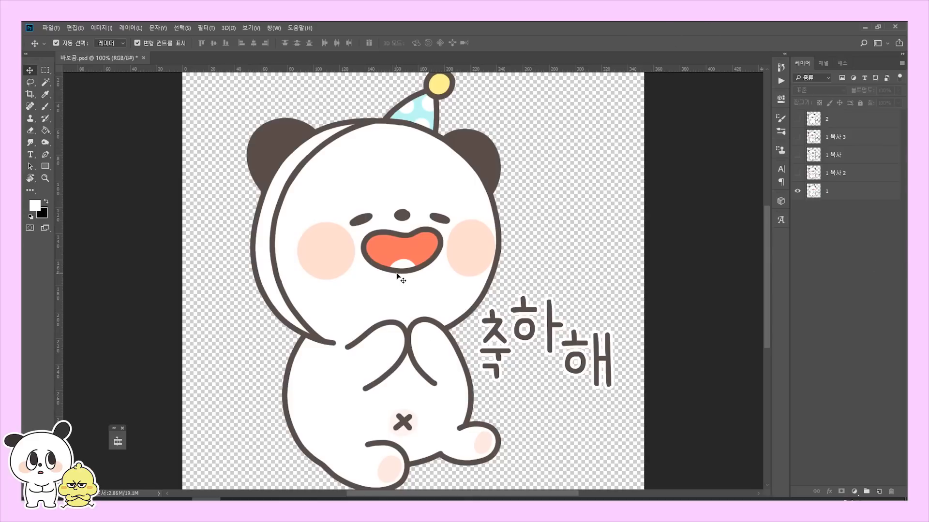
left_click(798, 193)
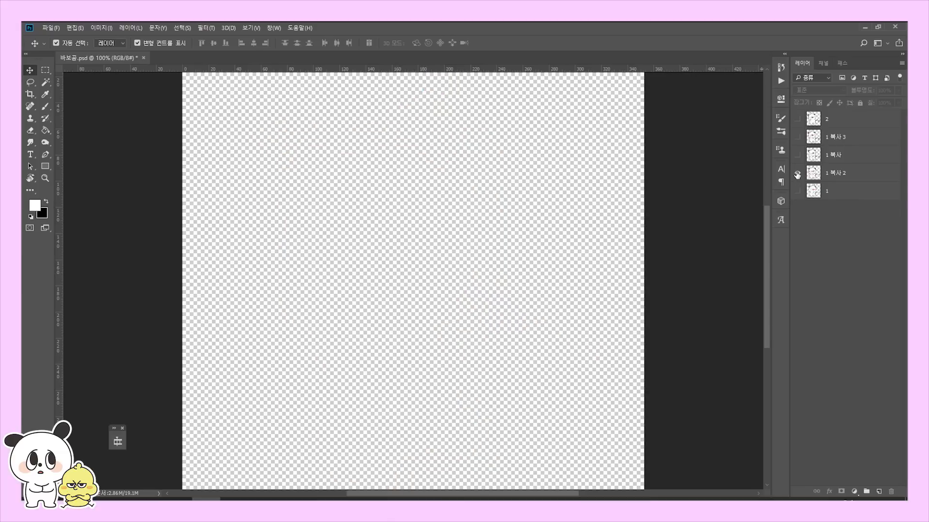
left_click(797, 173)
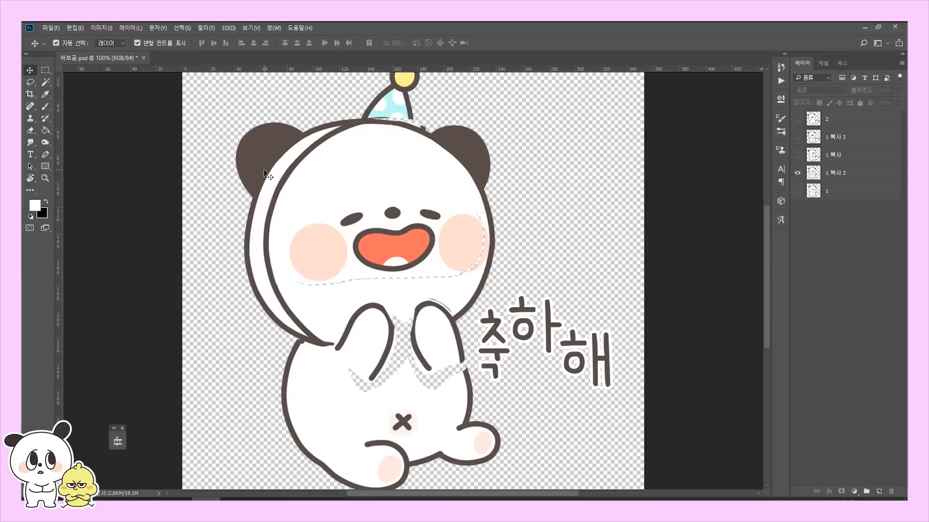
left_click(841, 174)
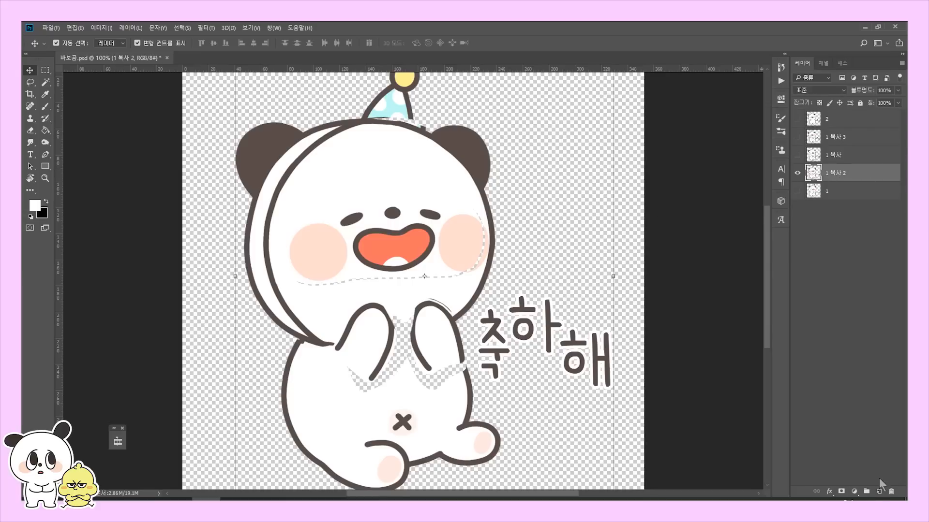
left_click(879, 492)
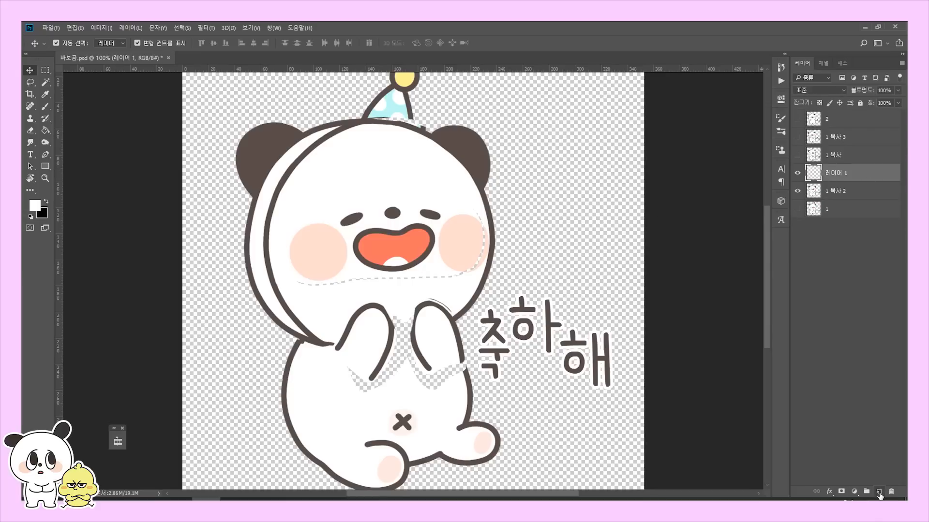
Step: Group the new empty layer with 1 복사 2 and name the group 2
left_click(855, 193)
left_click(853, 178)
left_click(861, 194, "shift")
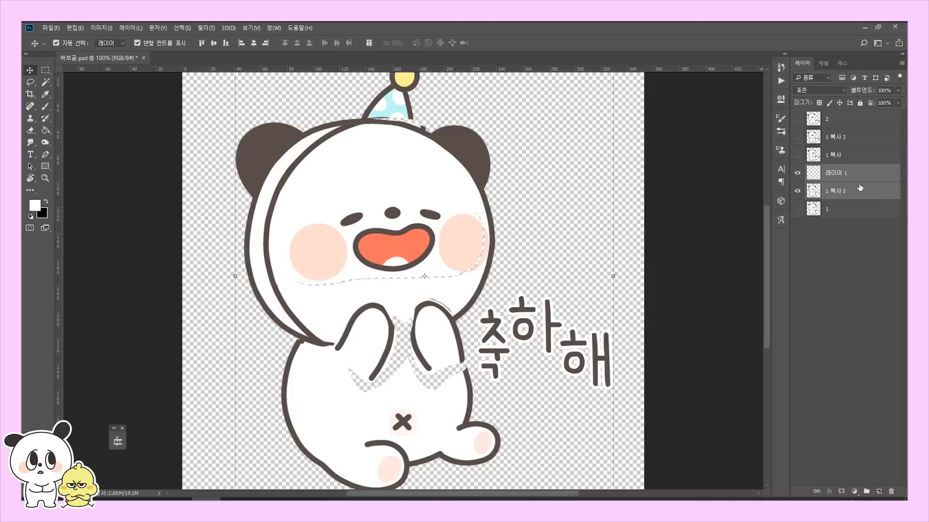
key("ctrl+g")
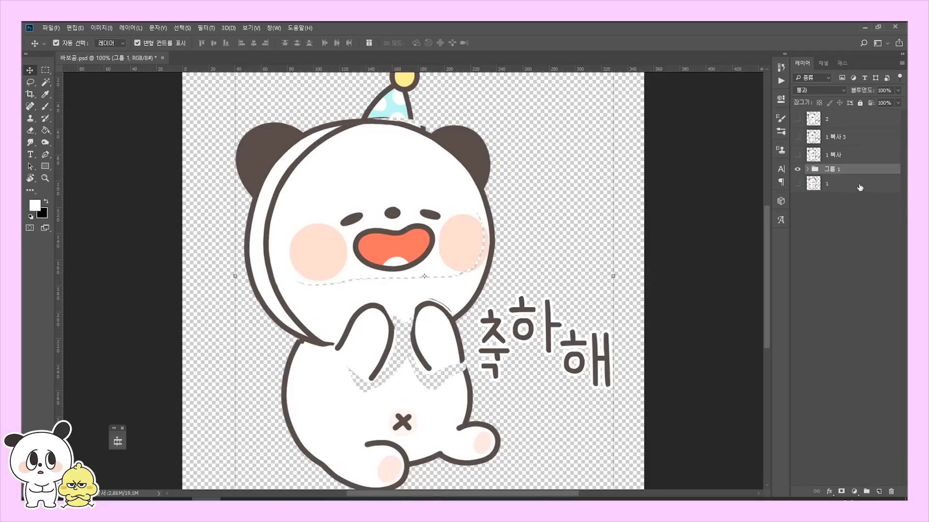
double_click(831, 169)
type("1")
left_click(823, 222)
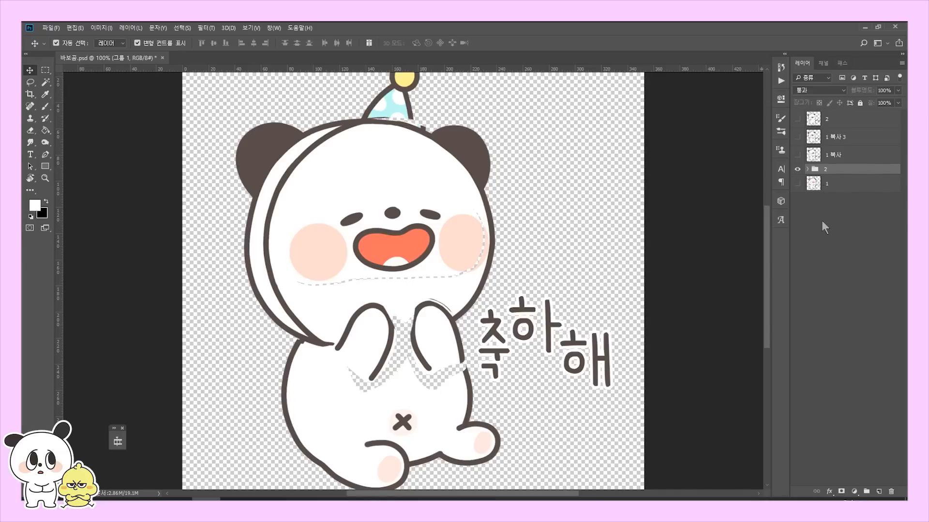
Step: Expand group 2, lower the opacity of the 1 복사 2 layer to 70% and lock the layer
left_click(807, 169)
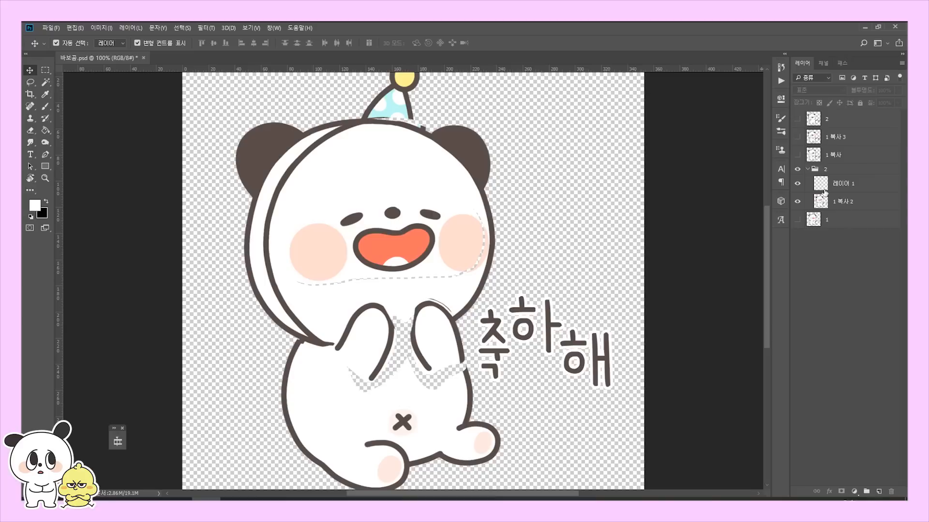
left_click(849, 205)
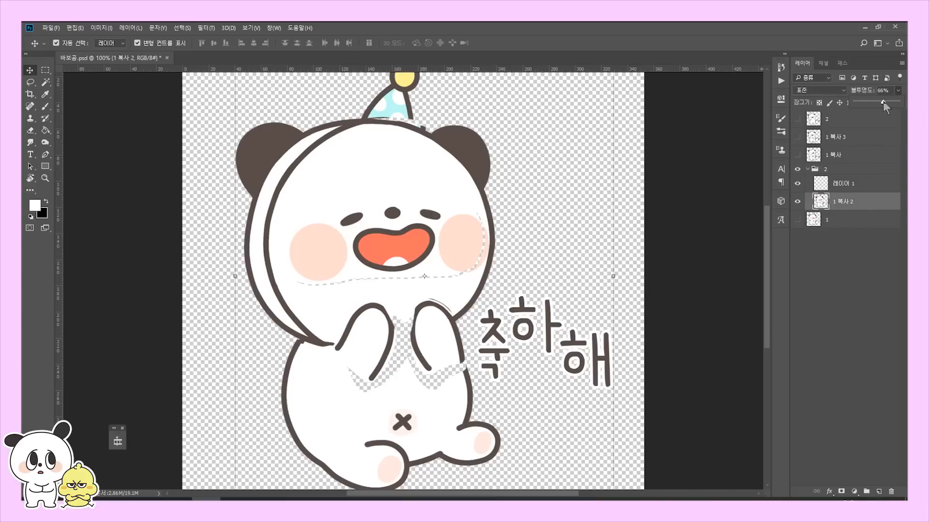
left_click(884, 102)
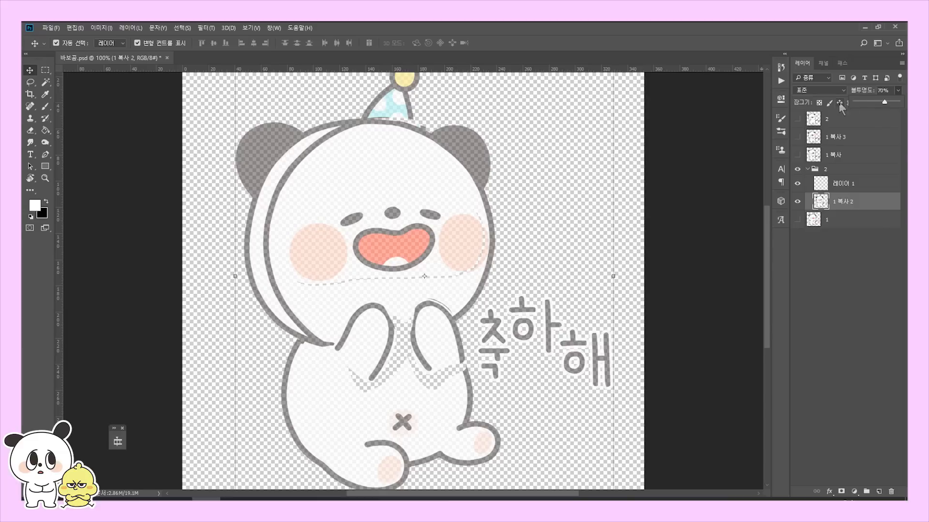
left_click(878, 206)
left_click(860, 103)
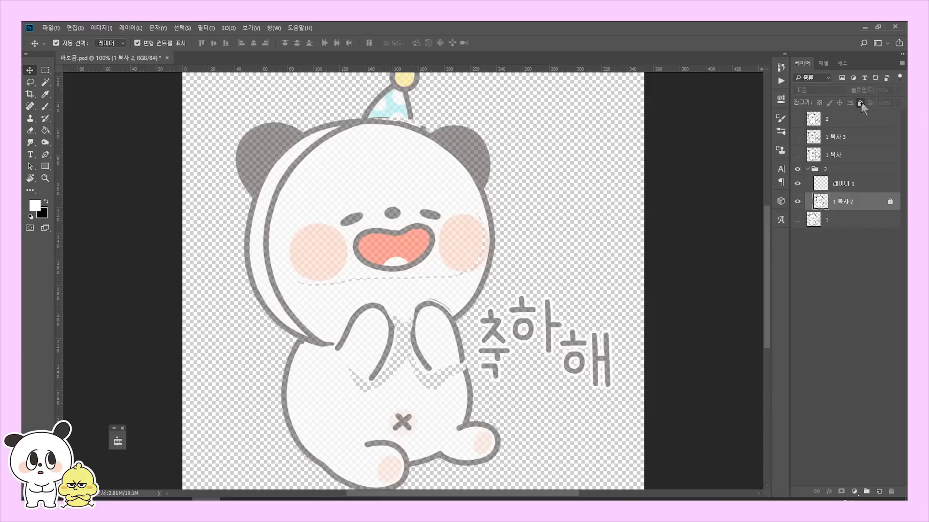
Step: Select the empty layer in group 2 and set up the Brush at size 11 with 52% smoothing
left_click(824, 188)
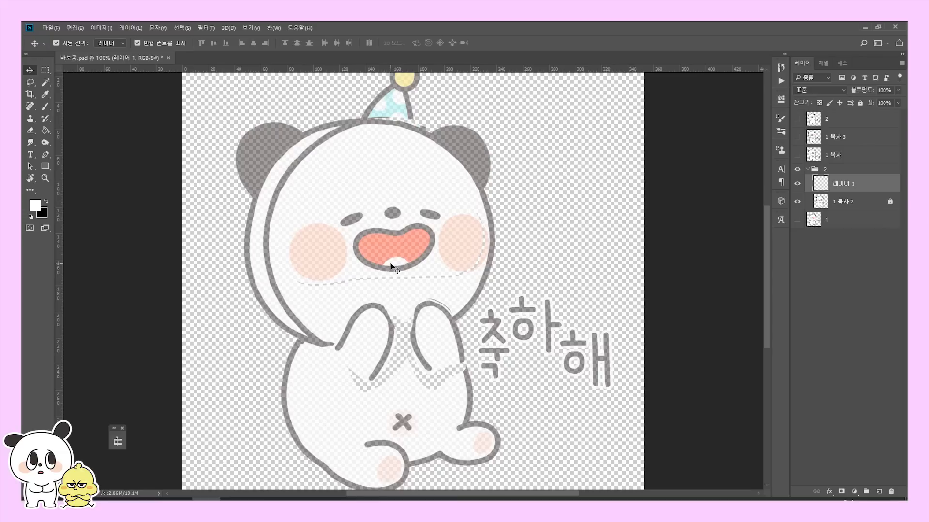
left_click(47, 107)
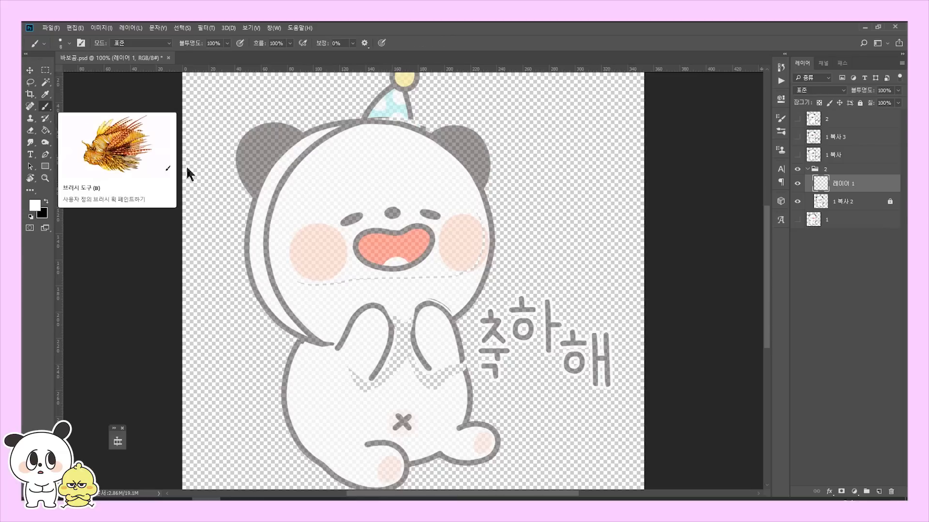
left_click(68, 43)
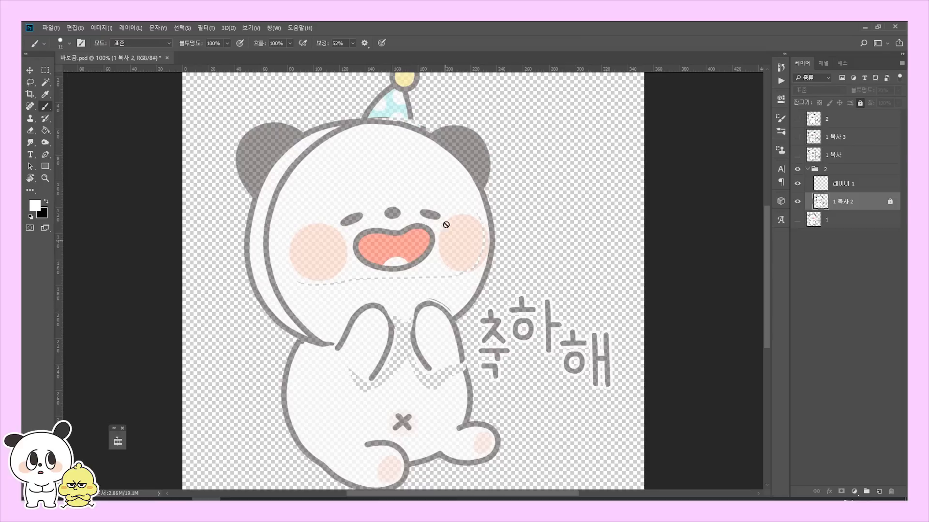
Step: Unlock the 1 복사 2 layer, restore its full opacity and sample the panda ear's dark brown as foreground color
left_click(890, 201)
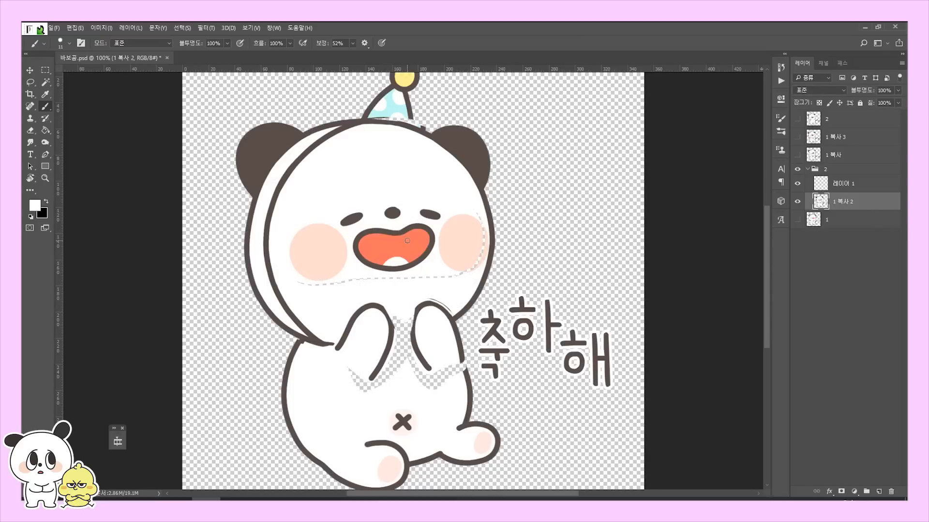
key("i")
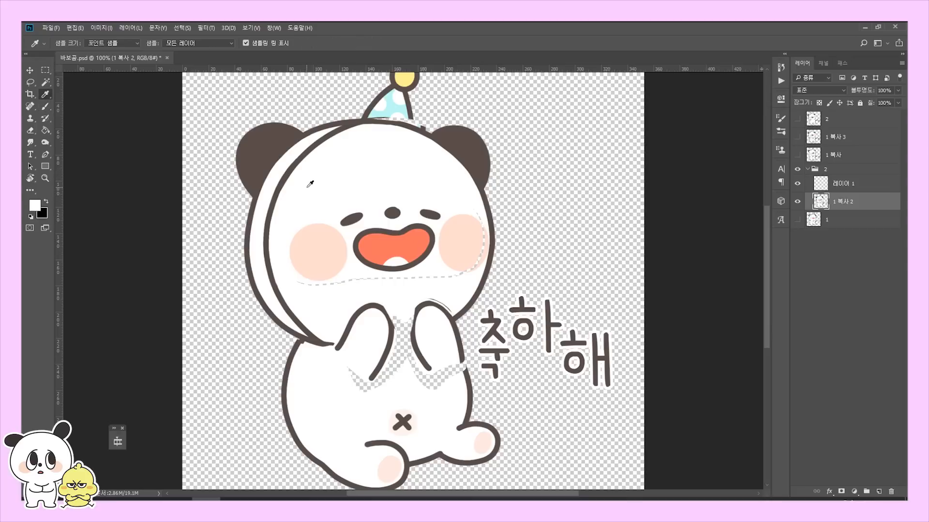
left_click(256, 148)
left_click(257, 150)
Step: Lower the 1 복사 2 layer to 70% opacity again, lock it and select the empty layer above it
left_click(898, 90)
left_click(871, 102)
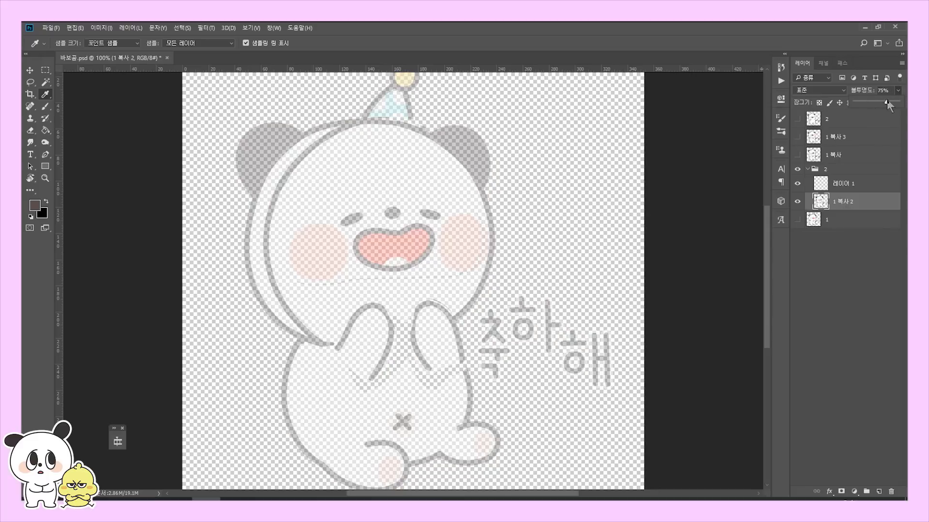
left_click_drag(888, 104, 883, 103)
left_click(872, 198)
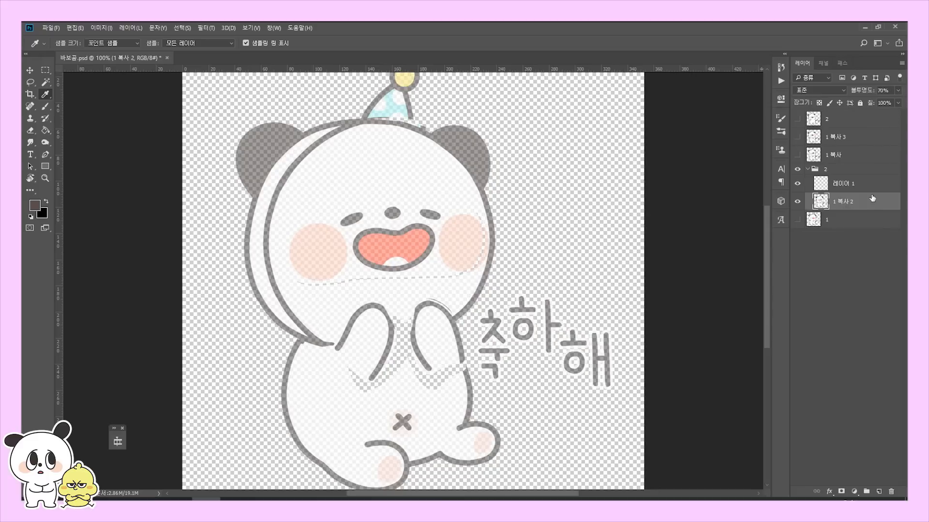
left_click(859, 103)
left_click(880, 189)
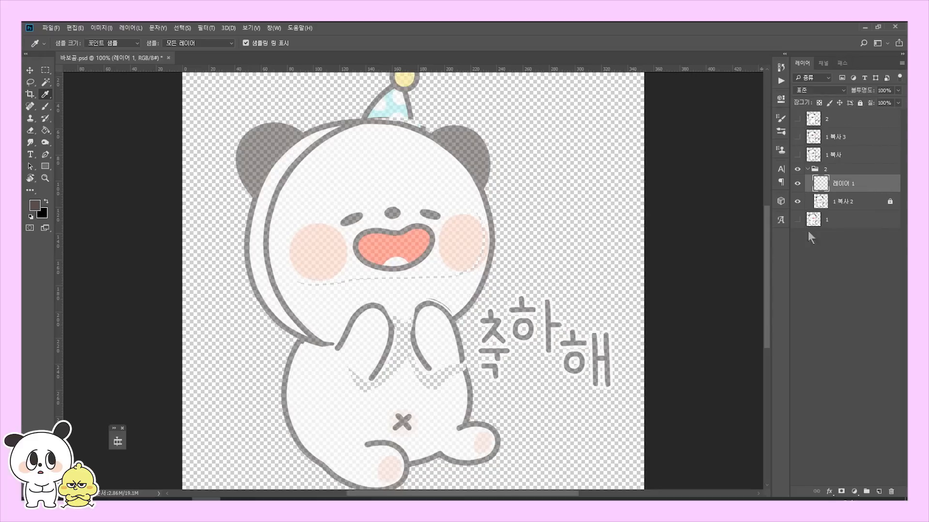
Step: Trace the panda's arms, body and feet outlines in dark brown with the Brush on the empty layer
key("b")
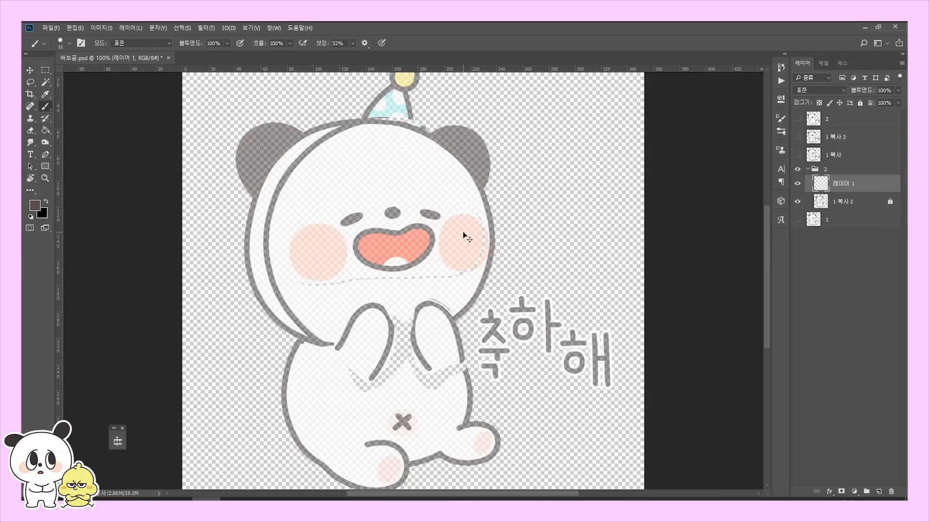
key("ctrl+plus")
key("ctrl+minus")
mouse_move(280, 255)
left_mouse_down()
mouse_move(296, 317)
mouse_move(354, 384)
mouse_move(322, 307)
left_mouse_up()
key("ctrl+z")
key("ctrl+plus")
left_click_drag(285, 191, 245, 308)
left_click_drag(245, 308, 317, 452)
key("ctrl+z")
mouse_move(246, 308)
left_mouse_down()
mouse_move(317, 450)
mouse_move(237, 375)
left_mouse_up()
mouse_move(237, 375)
left_mouse_down()
mouse_move(295, 419)
mouse_move(368, 328)
mouse_move(328, 337)
left_mouse_up()
mouse_move(418, 375)
left_mouse_down()
mouse_move(483, 360)
mouse_move(576, 363)
mouse_move(589, 311)
mouse_move(516, 303)
left_mouse_up()
left_click_drag(516, 304, 496, 359)
mouse_move(505, 232)
left_mouse_down()
mouse_move(509, 347)
mouse_move(480, 427)
left_mouse_up()
left_click(234, 499)
mouse_move(408, 319)
left_mouse_down()
mouse_move(478, 298)
mouse_move(477, 317)
left_mouse_up()
mouse_move(223, 278)
left_mouse_down()
mouse_move(297, 194)
mouse_move(290, 339)
left_mouse_up()
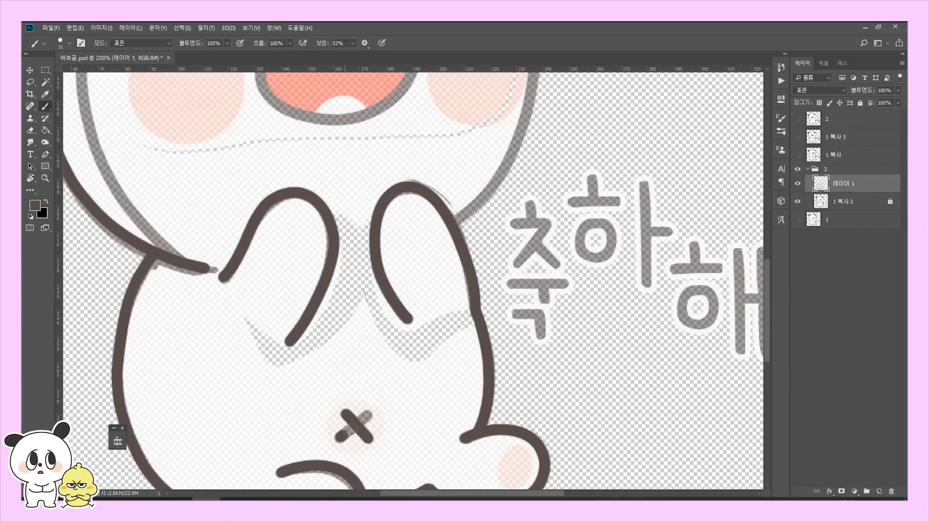
Step: Trace the panda's head, ears, party hat, eyes, nose and mouth in dark brown on the line-art layer
left_click_drag(290, 242, 361, 476)
left_click_drag(111, 338, 324, 81)
mouse_move(393, 250)
left_mouse_down()
mouse_move(416, 260)
mouse_move(411, 320)
left_mouse_up()
mouse_move(281, 170)
left_mouse_down()
mouse_move(448, 164)
mouse_move(550, 224)
mouse_move(616, 350)
mouse_move(581, 268)
left_mouse_up()
key("ctrl+z")
mouse_move(586, 215)
left_mouse_down()
mouse_move(508, 360)
mouse_move(561, 493)
left_mouse_up()
mouse_move(167, 281)
left_mouse_down()
mouse_move(141, 228)
mouse_move(168, 138)
mouse_move(261, 147)
left_mouse_up()
mouse_move(515, 145)
left_mouse_down()
mouse_move(624, 261)
mouse_move(595, 426)
left_mouse_up()
mouse_move(348, 278)
left_mouse_down()
mouse_move(431, 218)
mouse_move(408, 201)
mouse_move(463, 186)
mouse_move(438, 240)
left_mouse_up()
scroll(437, 239, "down", 5)
key("ctrl+minus")
mouse_move(415, 186)
left_mouse_down()
mouse_move(319, 288)
mouse_move(319, 345)
left_mouse_up()
key("ctrl+z")
mouse_move(315, 290)
left_mouse_down()
mouse_move(323, 267)
mouse_move(420, 188)
left_mouse_up()
left_click_drag(393, 290, 414, 279)
key("ctrl+plus")
key("ctrl+plus")
mouse_move(483, 281)
left_mouse_down()
mouse_move(509, 268)
mouse_move(506, 276)
left_mouse_up()
mouse_move(587, 277)
left_mouse_down()
mouse_move(639, 291)
mouse_move(612, 283)
left_mouse_up()
mouse_move(499, 339)
left_mouse_down()
mouse_move(619, 333)
mouse_move(405, 410)
mouse_move(501, 333)
left_mouse_up()
key("ctrl+minus")
key("ctrl+minus")
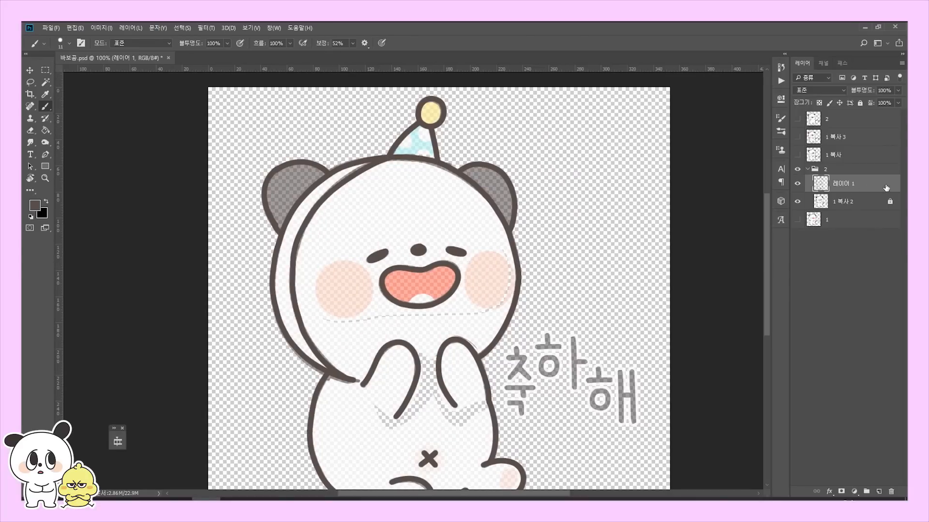
Step: Add a new layer beneath the line-art layer and paint both panda ears dark brown on it
left_click(879, 493)
left_click_drag(870, 188, 870, 215)
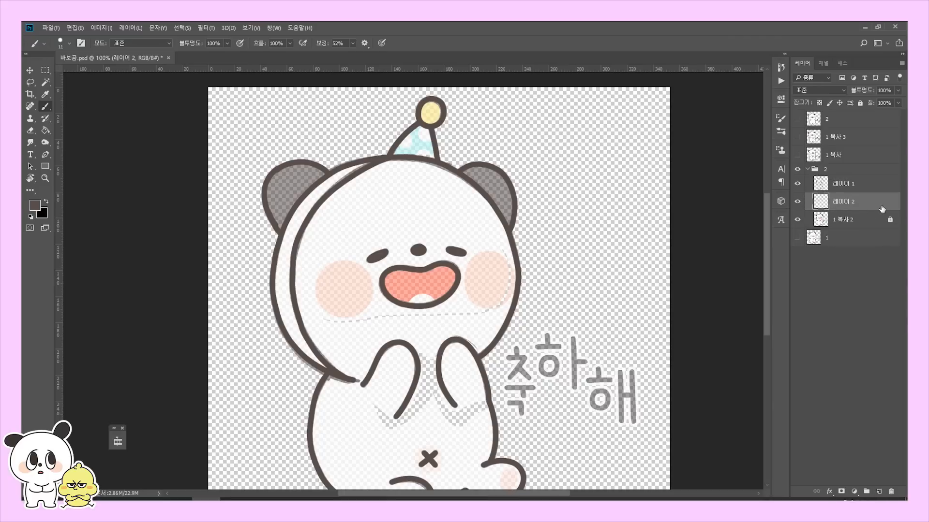
left_click_drag(444, 354, 424, 362)
mouse_move(462, 190)
left_mouse_down()
mouse_move(486, 203)
mouse_move(489, 227)
left_mouse_up()
mouse_move(285, 188)
left_mouse_down()
mouse_move(264, 232)
mouse_move(295, 183)
left_mouse_up()
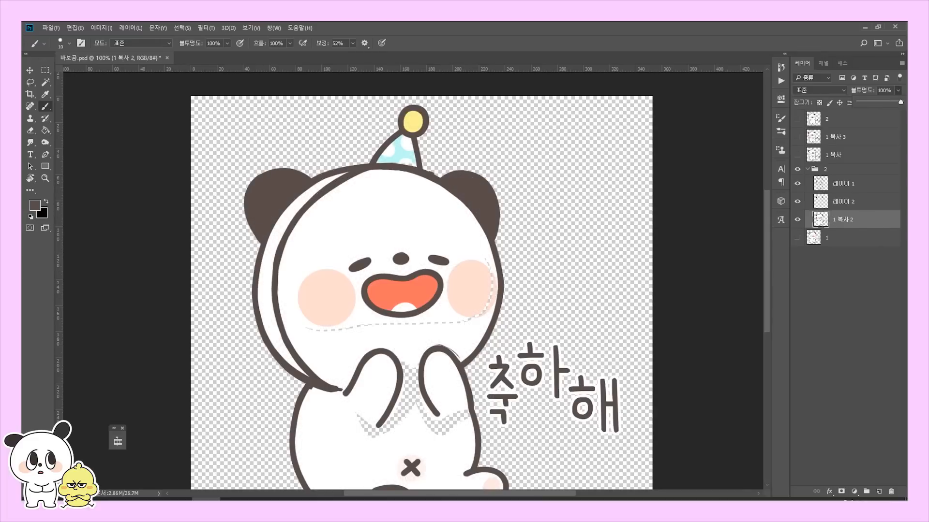
Step: Paint the party hat light blue, its pompom yellow and the mouth orange-red with colors sampled from the original drawing
left_click_drag(398, 140, 402, 155)
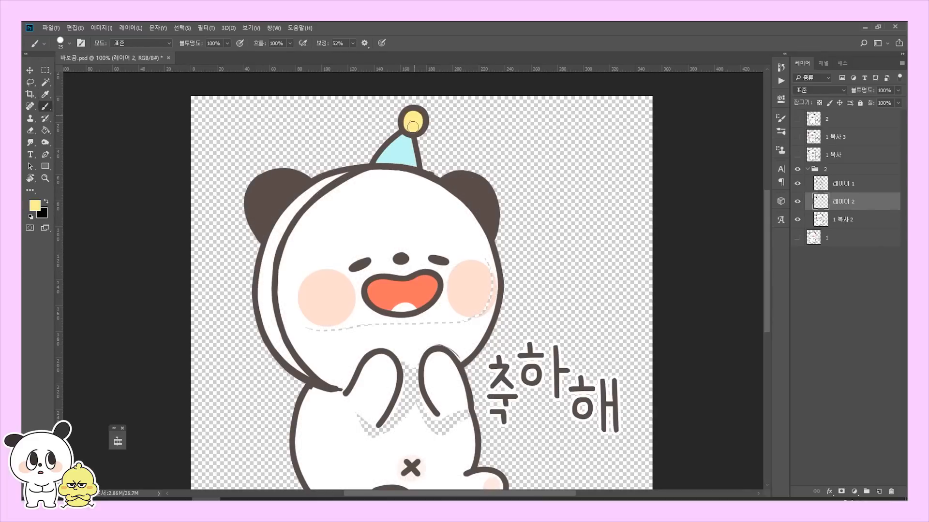
left_click(411, 291, "alt")
left_click_drag(398, 307, 418, 281)
Step: Set the foreground color to white (ffffff) and paint the panda's head, body, arms and feet on the color layer
key("i")
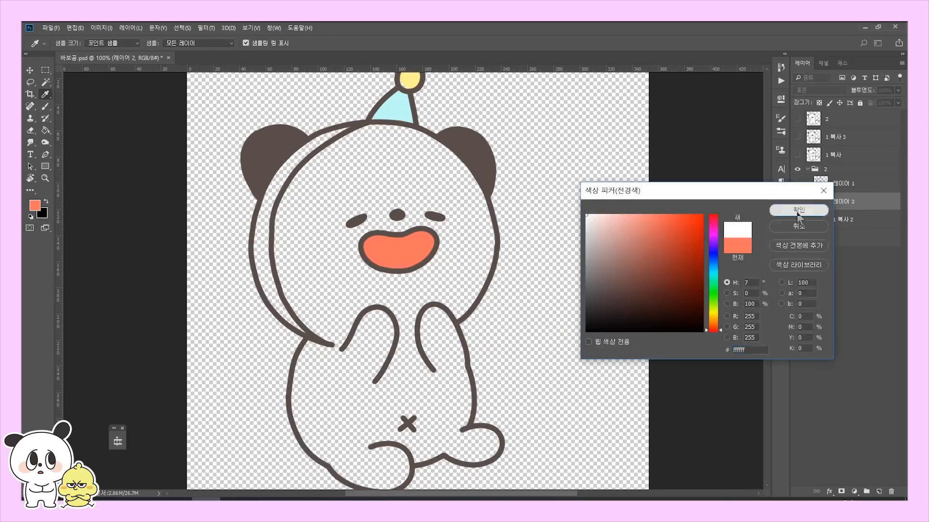
left_click(798, 209)
key("b")
mouse_move(314, 160)
left_mouse_down()
mouse_move(295, 261)
mouse_move(300, 319)
mouse_move(350, 453)
mouse_move(445, 393)
mouse_move(386, 450)
mouse_move(395, 407)
left_mouse_up()
scroll(386, 449, "down", 2)
key("[")
key("[")
key("[")
left_click_drag(450, 387, 464, 411)
left_click_drag(425, 290, 460, 218)
scroll(466, 290, "up", 4)
mouse_move(466, 290)
left_mouse_down()
mouse_move(429, 360)
mouse_move(338, 325)
mouse_move(401, 262)
mouse_move(375, 235)
left_mouse_up()
Step: Show the original drawing beneath the artwork, sample its pale pink blush color, and compare it with the color layer by toggling visibility
left_click(362, 321, "alt")
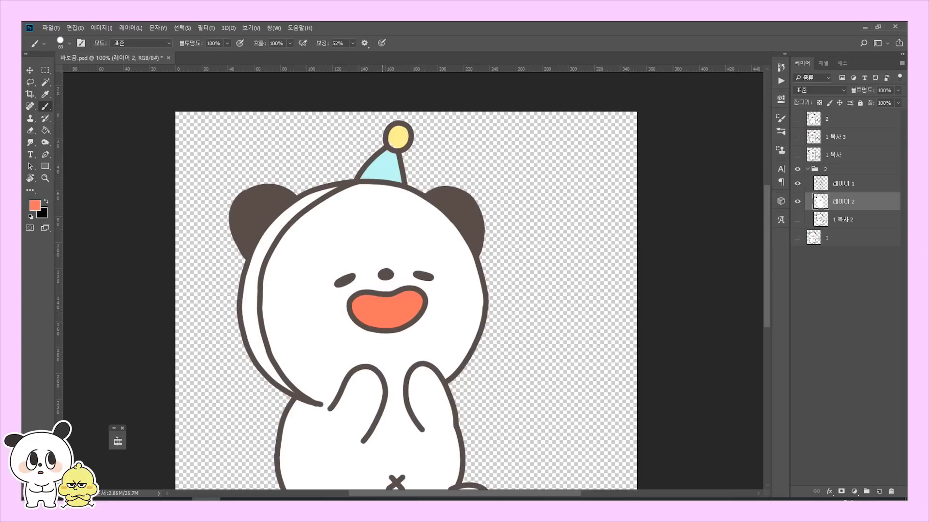
left_click(386, 280, "alt")
scroll(386, 280, "down", 3)
left_click(265, 231, "ctrl")
left_click(61, 43)
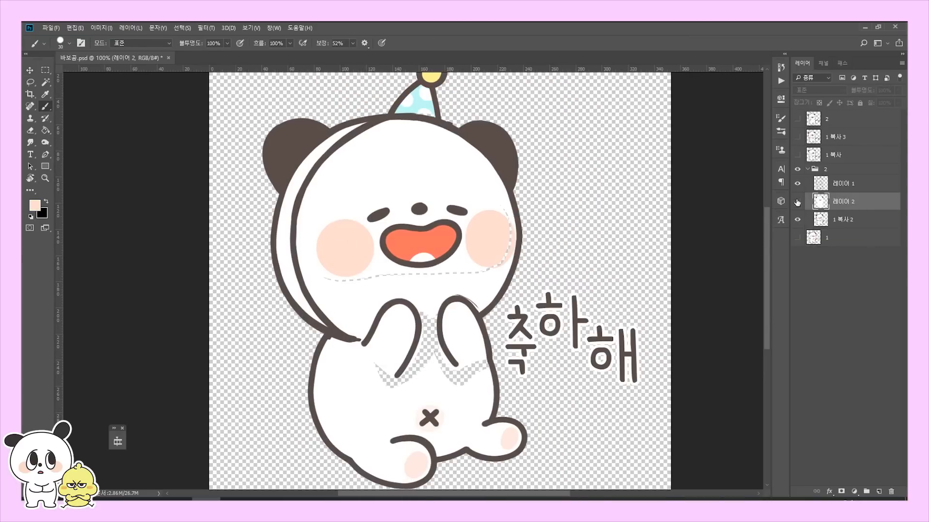
left_click(797, 201)
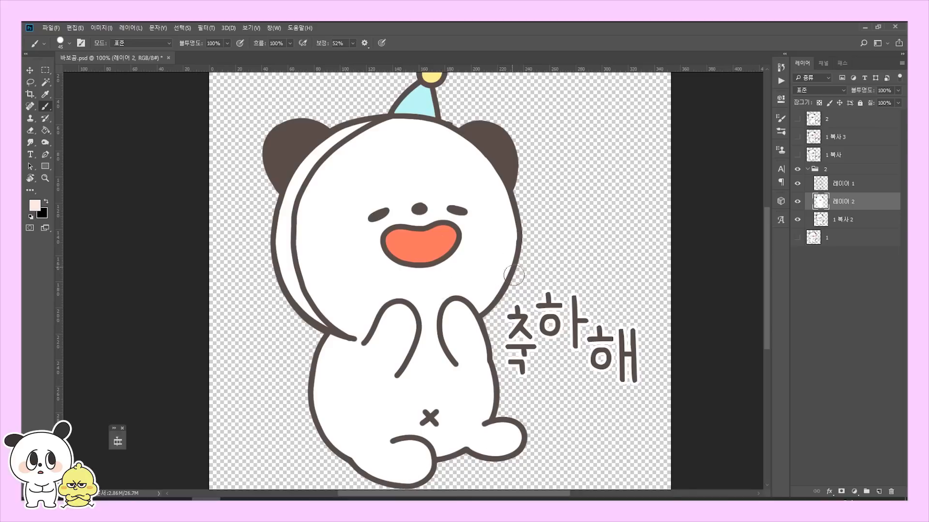
scroll(398, 398, "up", 1)
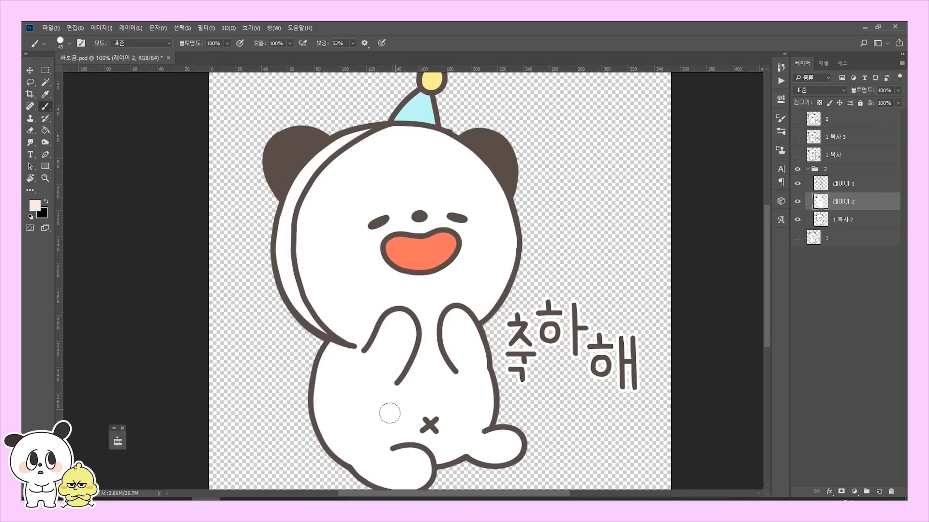
left_click(797, 201)
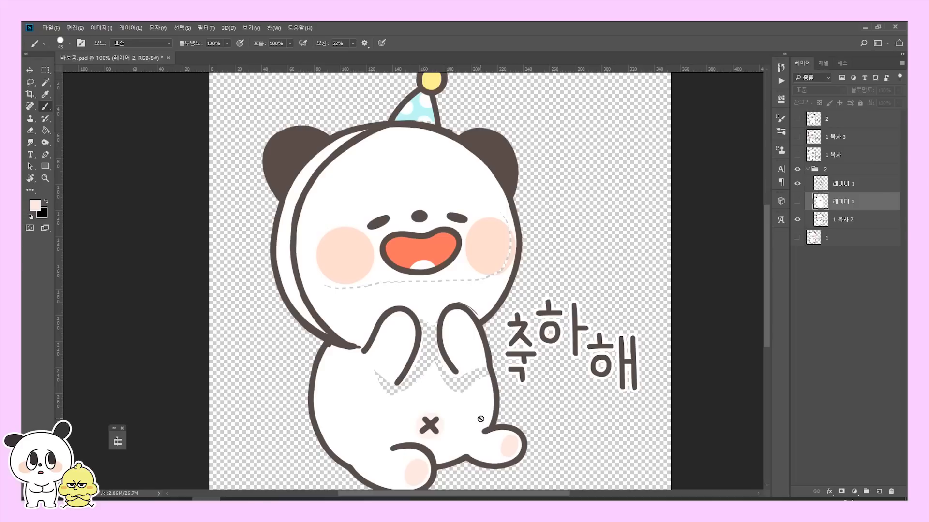
left_click(795, 203)
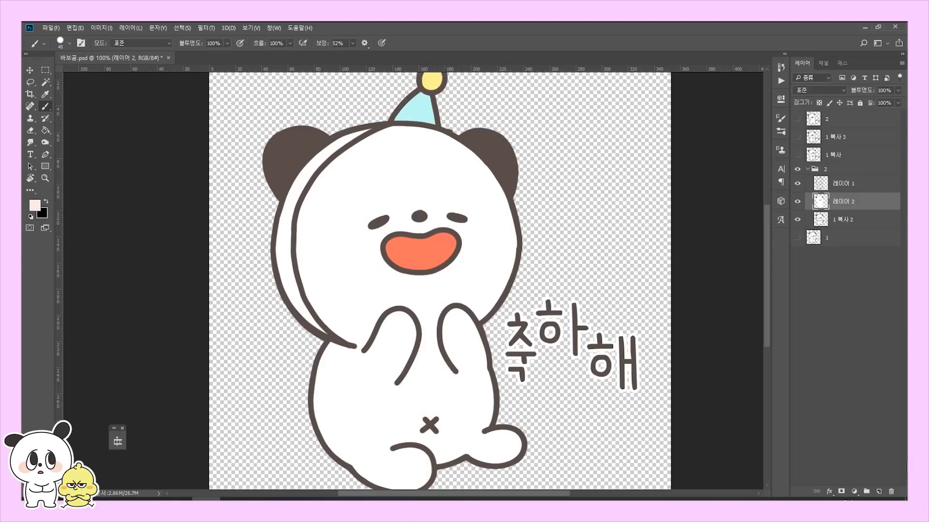
Step: Add a new layer above the color layer, hide the color layer, and paint both cheeks with the blush pink sampled from the original
left_click(878, 492)
left_click(862, 222)
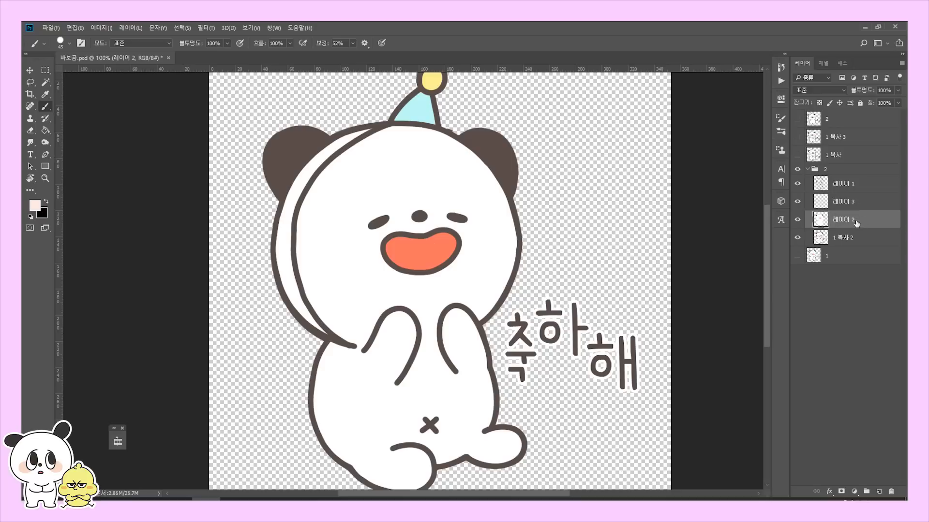
left_click(797, 221)
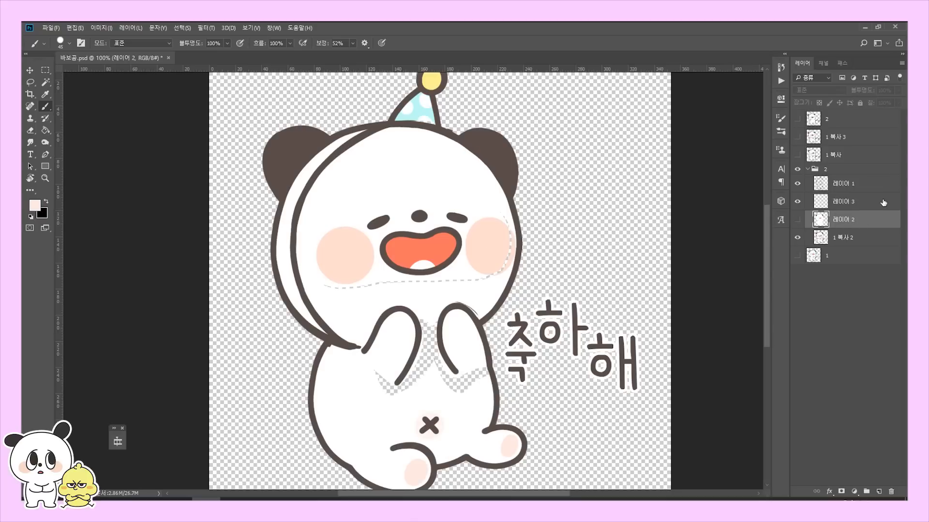
left_click(883, 203)
key("bracketright")
key("bracketright")
key("bracketright")
left_click(344, 249, "alt")
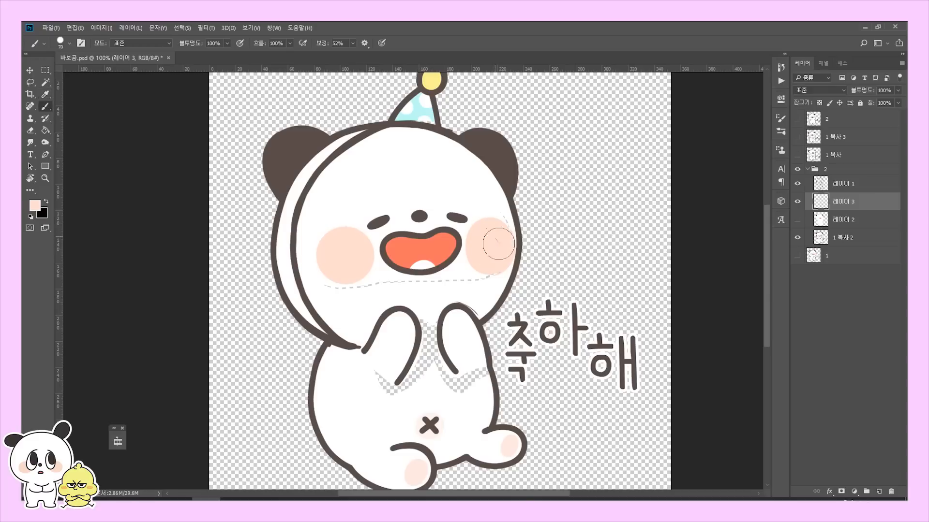
Step: Paint the pale pink foot pads and belly blush plus the white hat dots and tooth on the new layer with a smaller brush
key("bracketleft")
key("bracketleft")
key("bracketleft")
key("bracketleft")
scroll(463, 155, "up", 2)
left_click(426, 161, "alt")
key("bracketright")
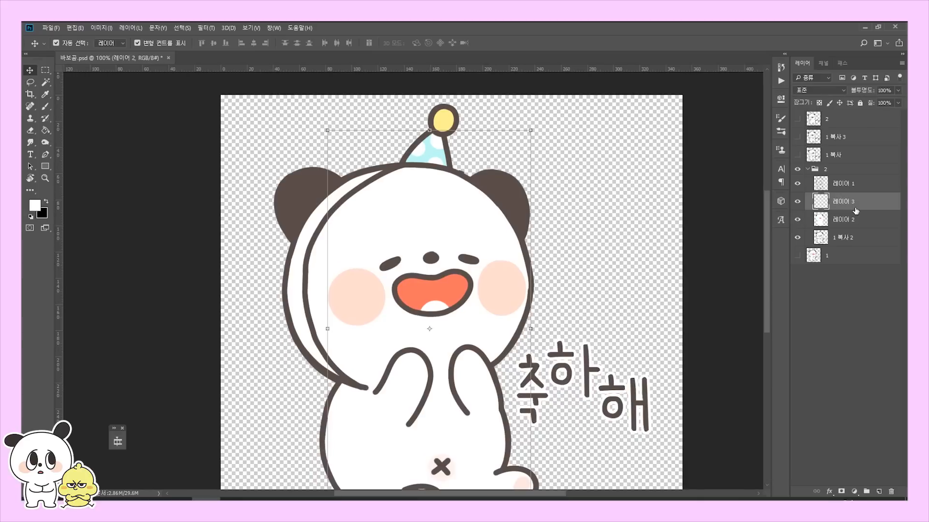
Step: Clip the blush and detail layer to the color layer directly beneath it
left_click(851, 221)
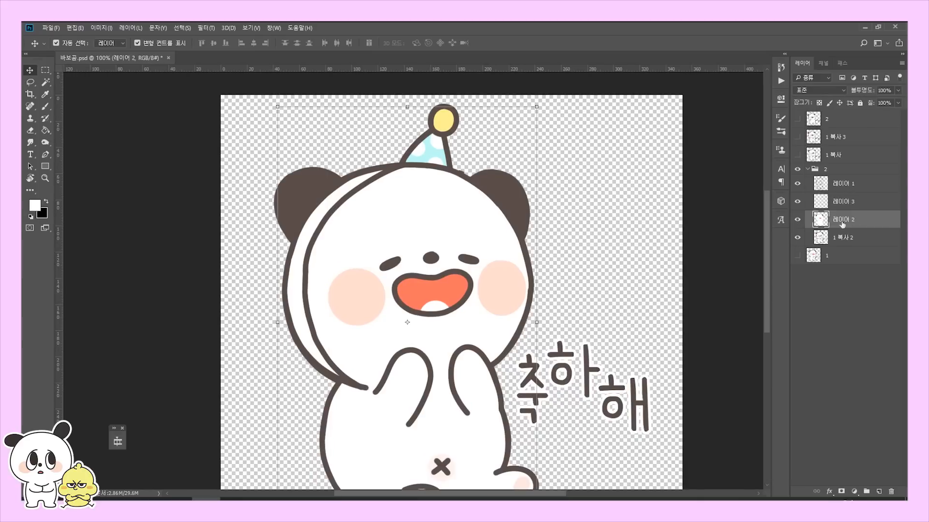
left_click(869, 207)
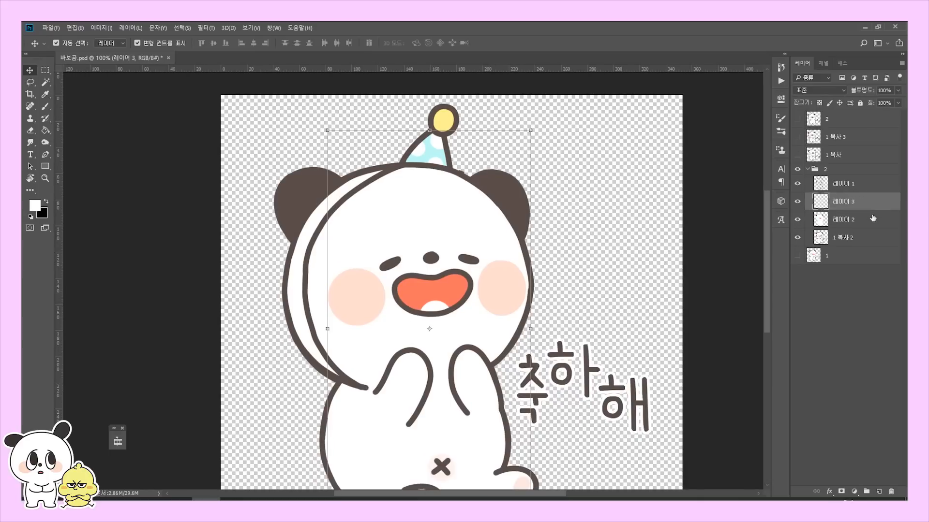
left_click_drag(873, 209, 873, 206)
left_click(873, 208, "alt")
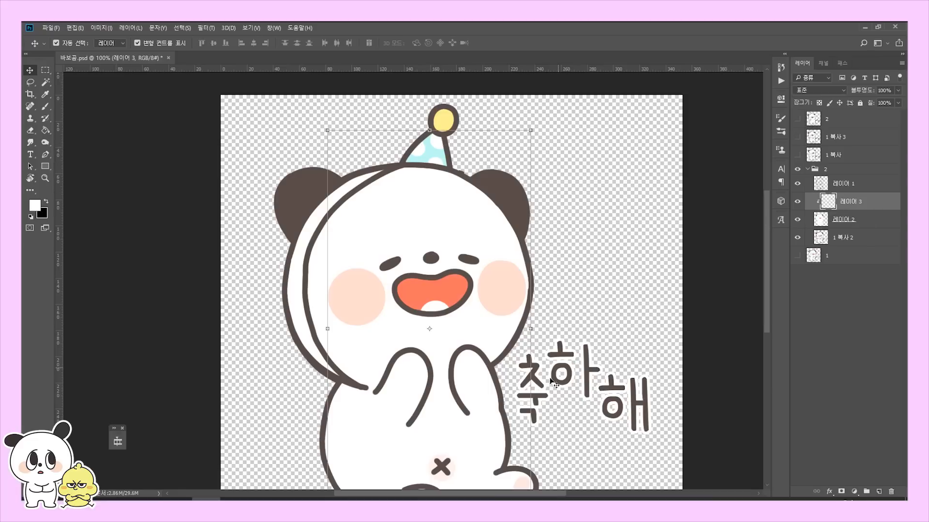
left_click_drag(656, 438, 645, 408)
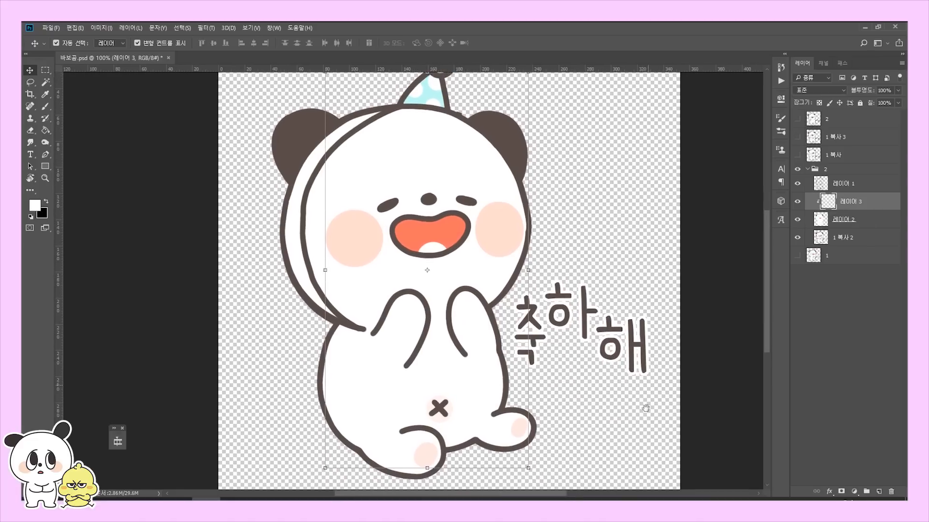
left_click(643, 441)
Step: Hide the original drawing layer "1 복사 2" and collapse group 2
left_click(836, 237)
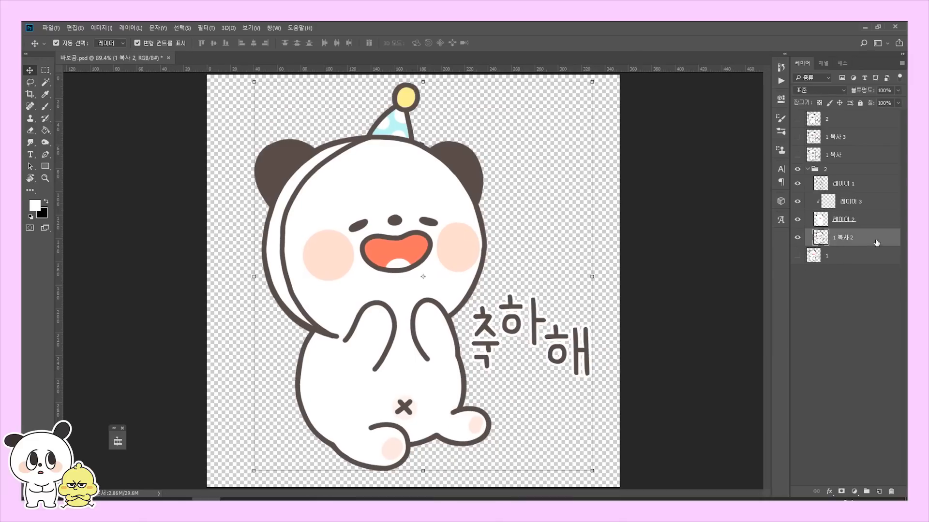
left_click(798, 238)
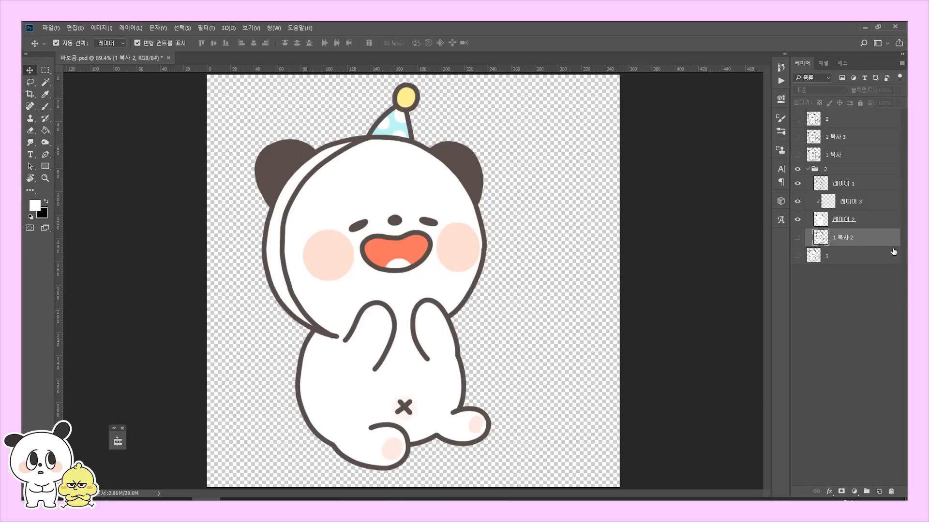
left_click(806, 170)
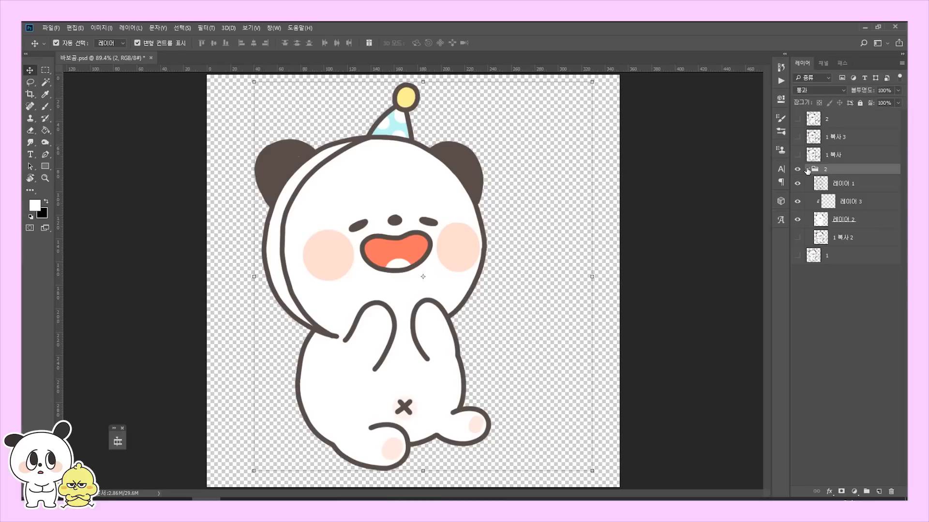
left_click(807, 169)
left_click(798, 154)
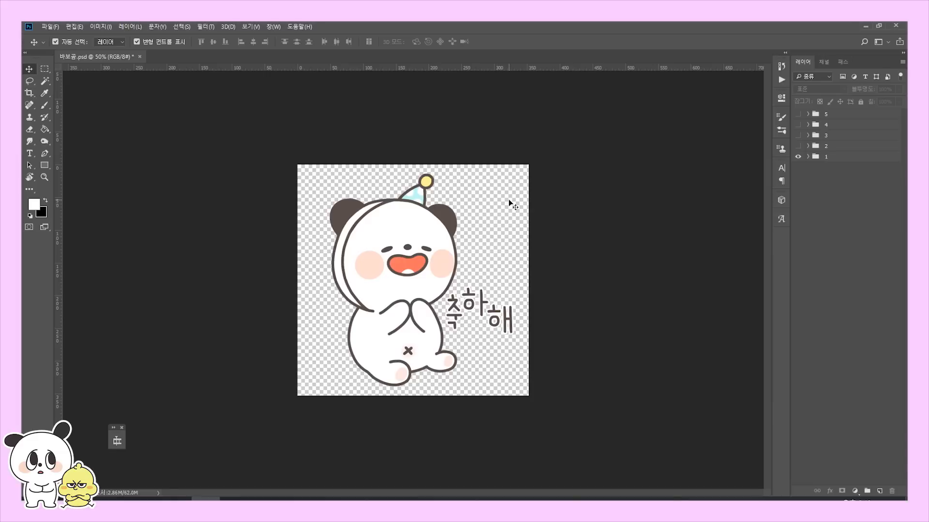
Step: Open the animation timeline, show group 2 together with group 1, and inspect the layers inside group 2
key("ctrl+plus")
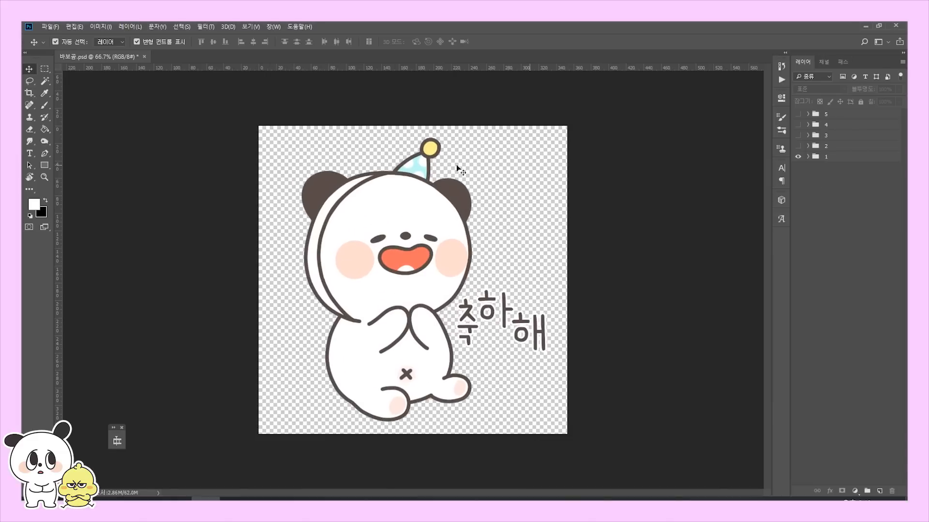
left_click(115, 443)
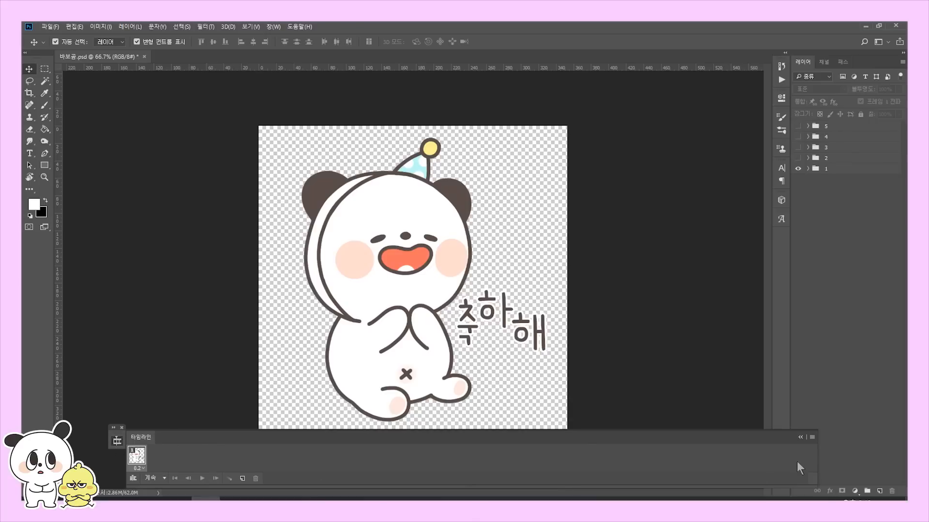
left_click(822, 157)
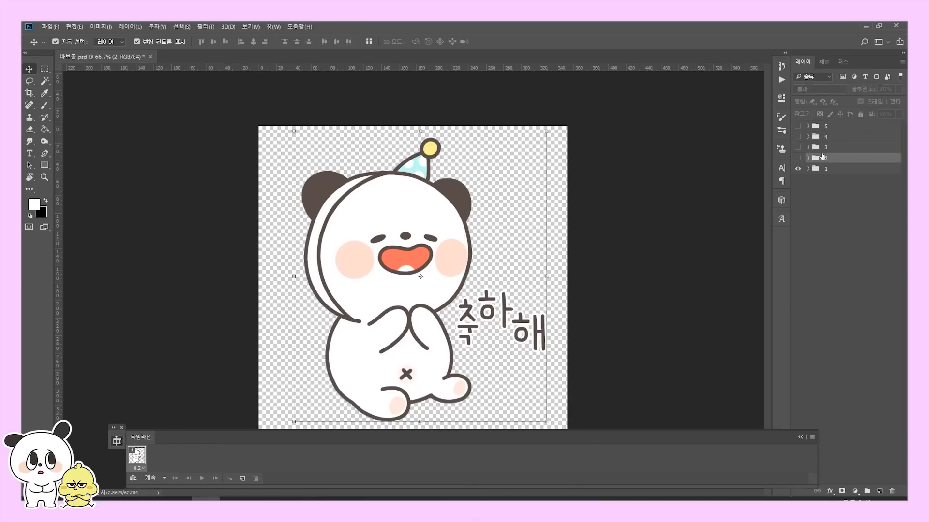
left_click(798, 158)
left_click(808, 157)
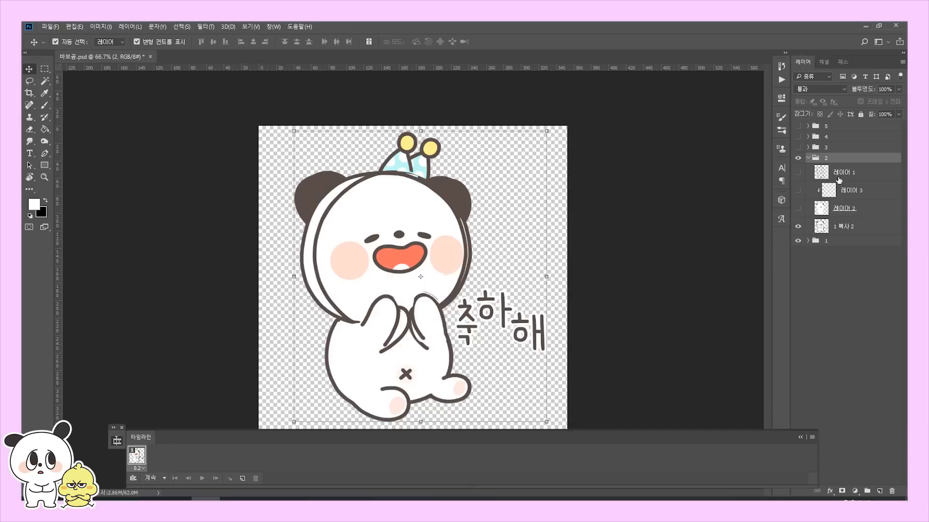
left_click(808, 157)
Step: Try to make animation frames directly from the layers and check the resulting frames one by one
left_click(811, 437)
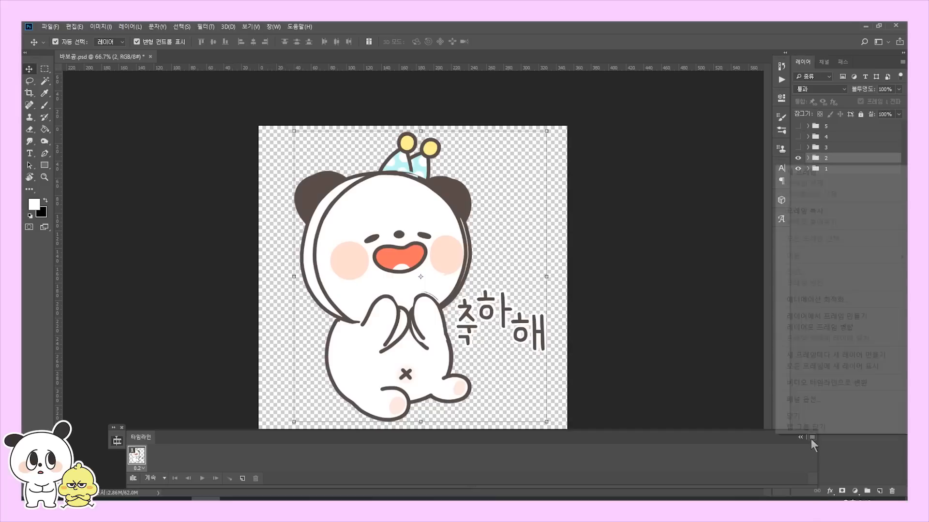
left_click(828, 319)
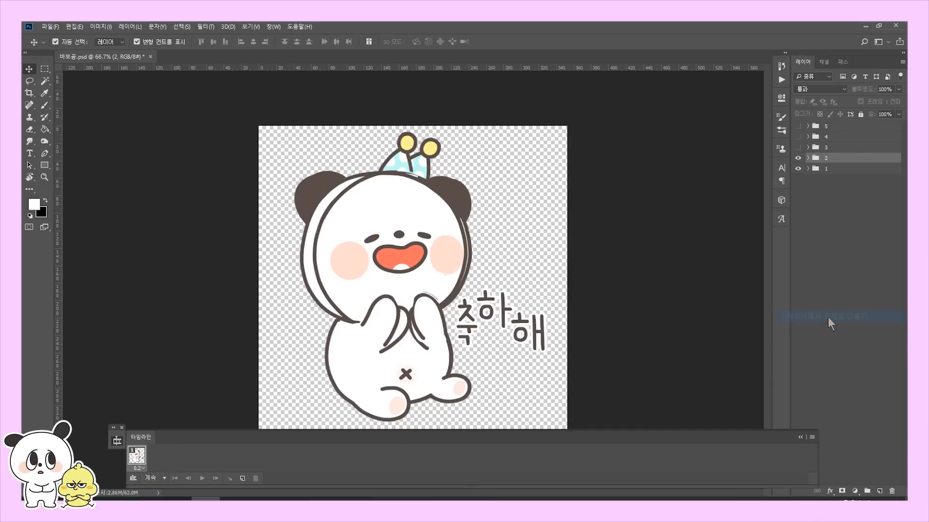
left_click(163, 460)
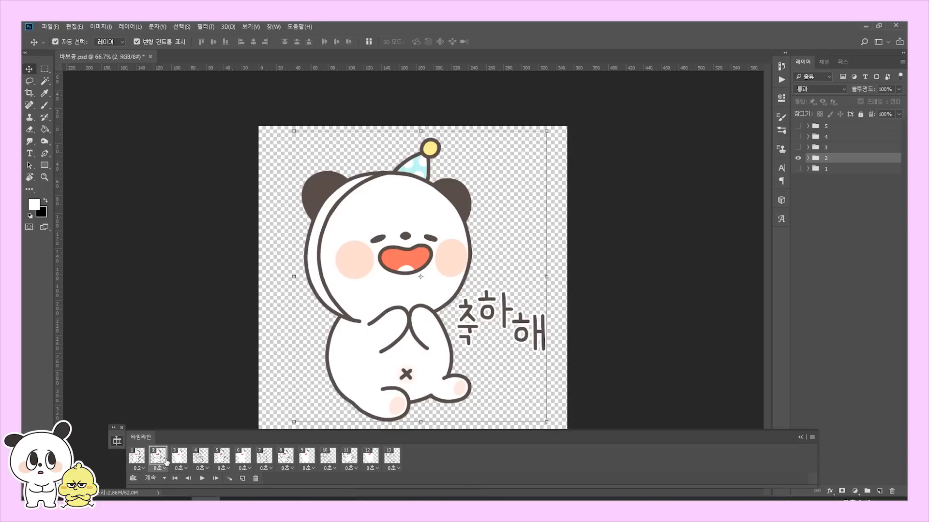
left_click(199, 457)
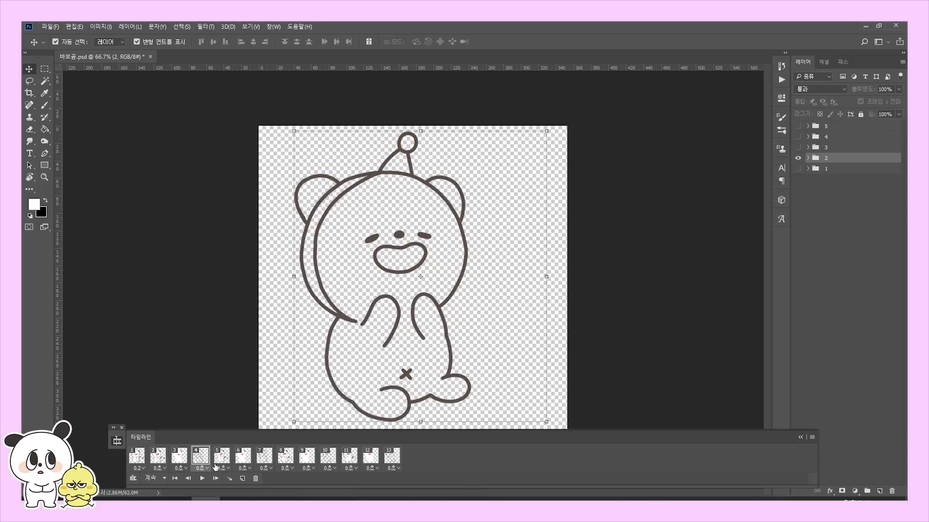
left_click(223, 468)
left_click(307, 479)
left_click(243, 455)
left_click(264, 455)
left_click(306, 455)
left_click(328, 455)
left_click(385, 463)
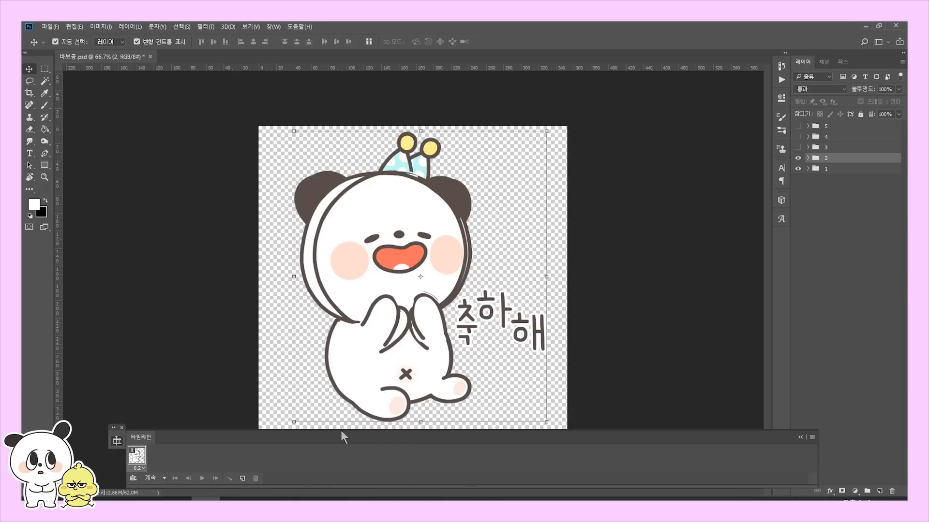
Step: Leave only group 1 visible for the first frame and duplicate that frame in the timeline
left_click(725, 227)
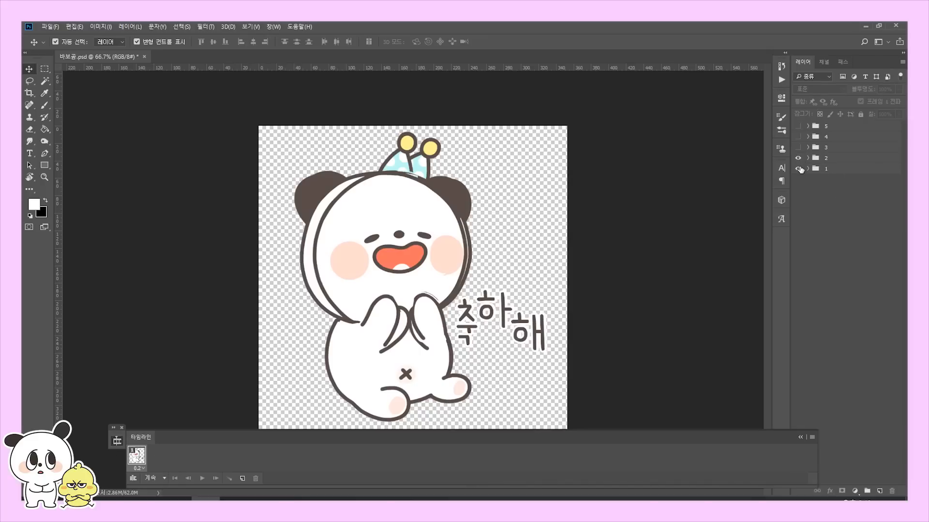
left_click(137, 459)
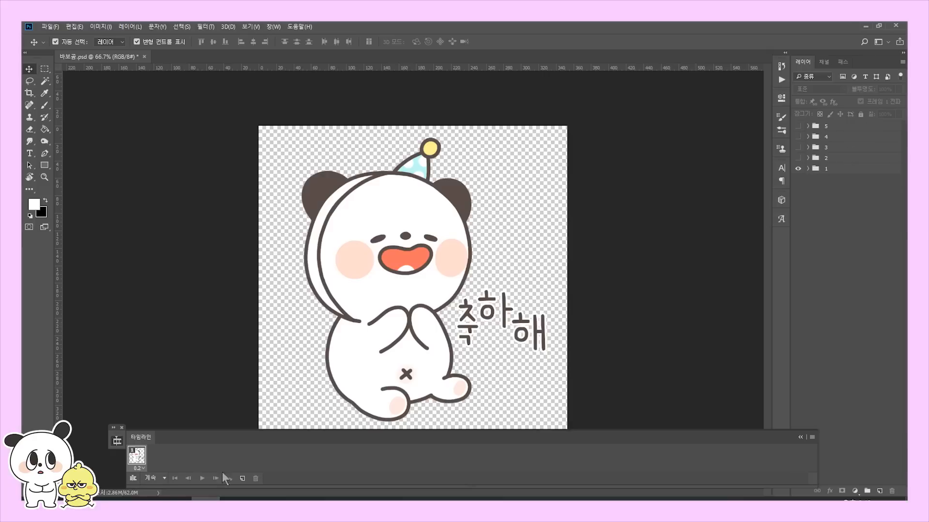
left_click(242, 479)
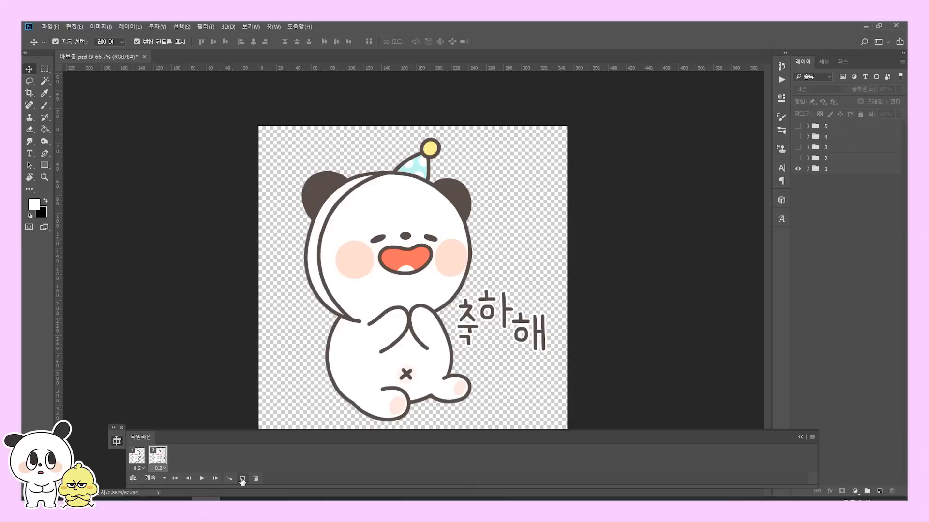
Step: For the second frame, hide group 1 and show group 2 with its line-art and color layers visible but the original copy hidden
left_click(797, 167)
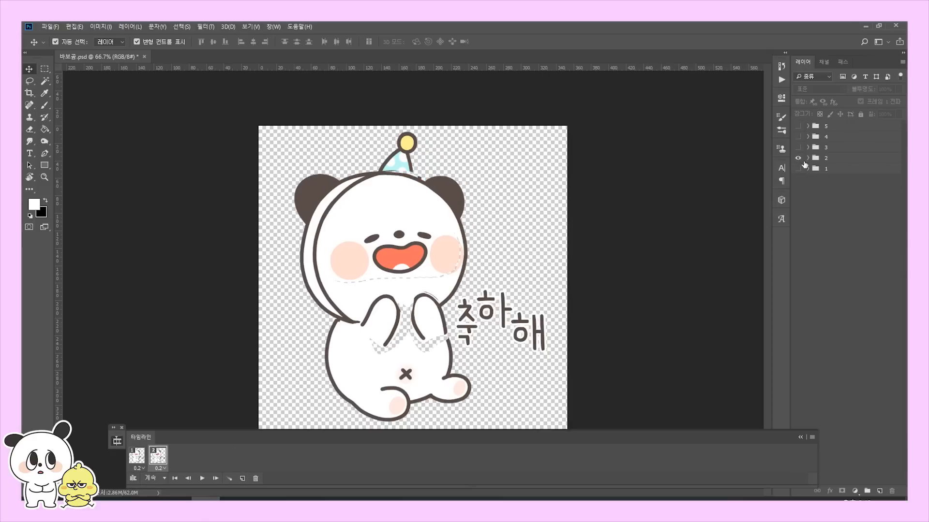
left_click(808, 158)
left_click(798, 228)
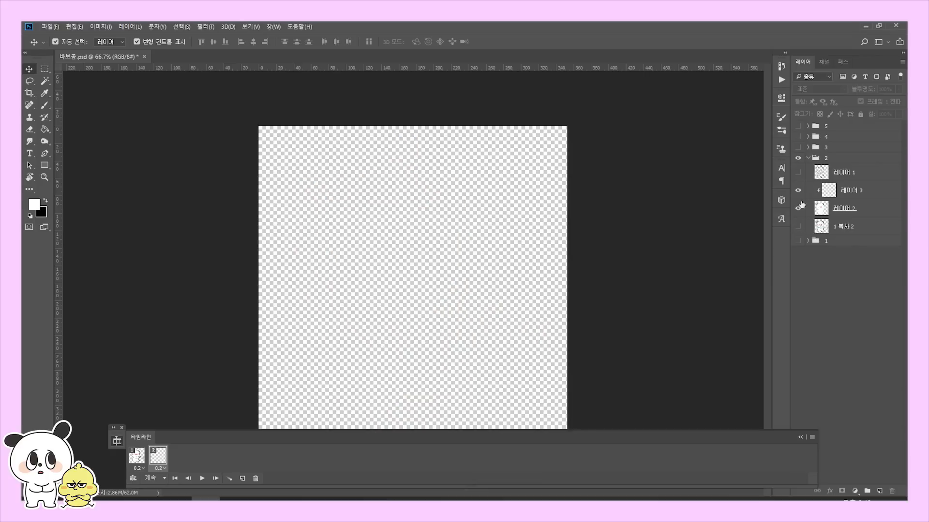
left_click(798, 172)
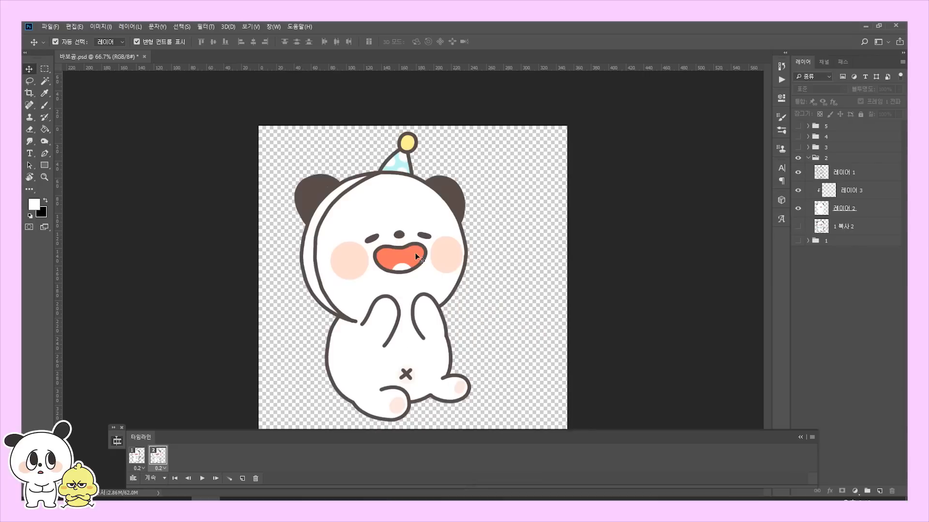
Step: Add frames 3, 4 and 5 to the timeline, showing only group 3, group 4 and group 5 respectively
left_click(244, 478)
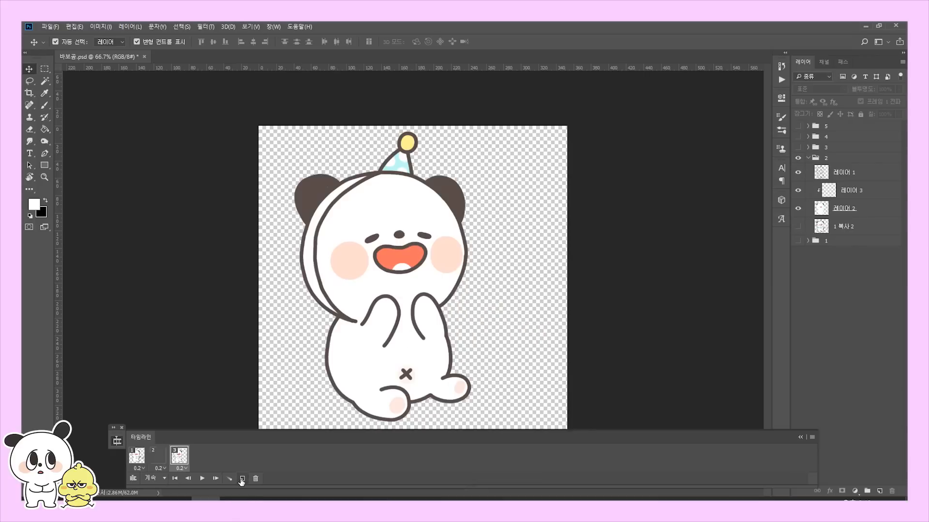
left_click(806, 159)
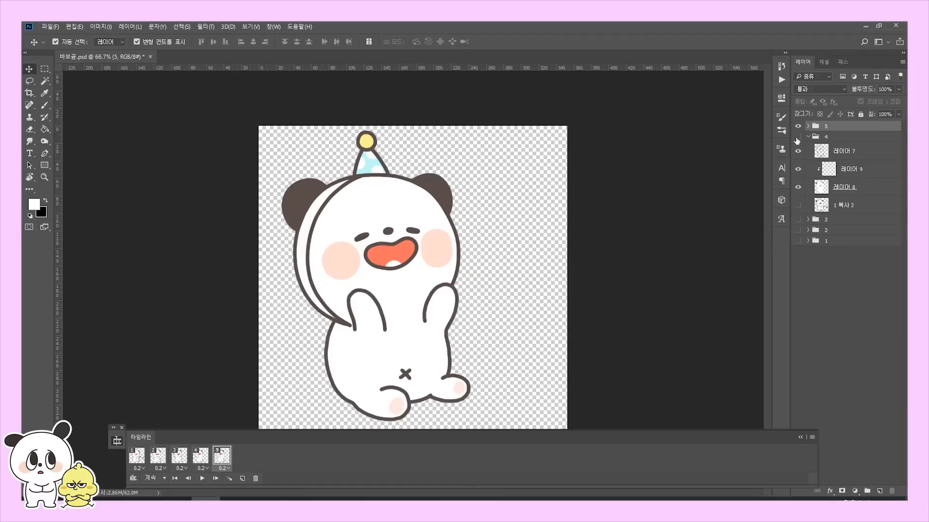
left_click(808, 209, "ctrl")
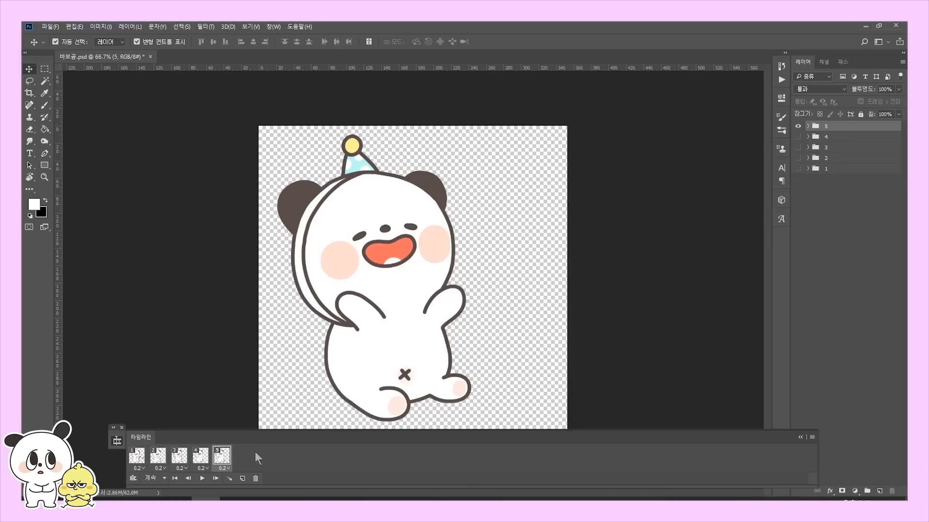
Step: Copy frames 4, 3 and 2 in reverse order to the end of the timeline as frames 6, 7 and 8
left_click(205, 455)
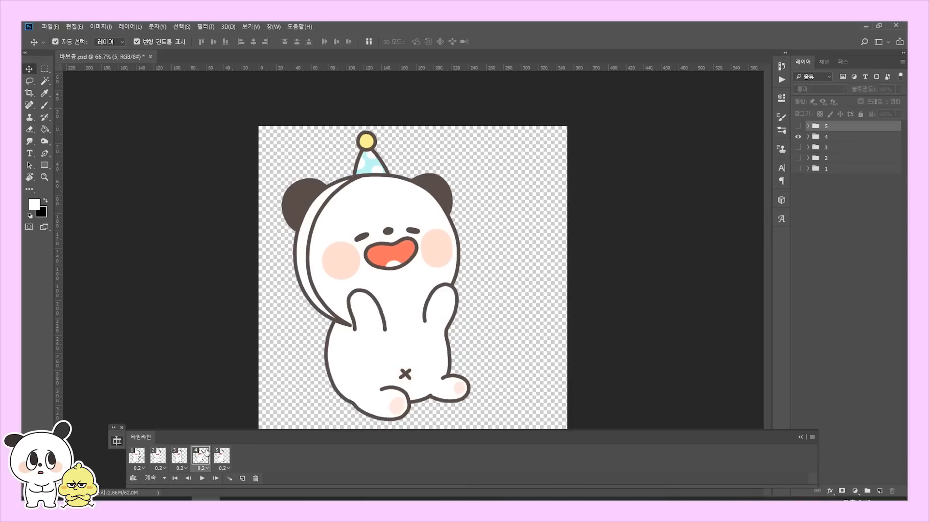
key("space")
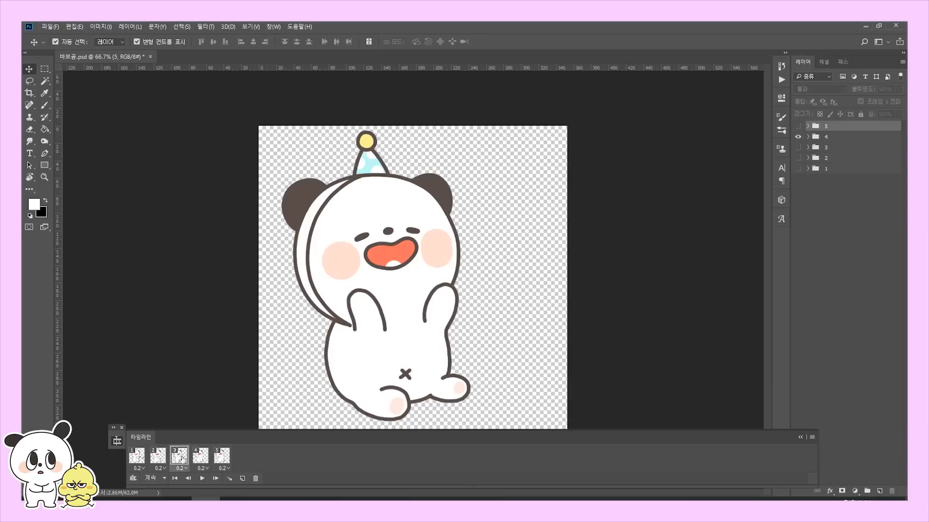
left_click_drag(199, 462, 239, 457)
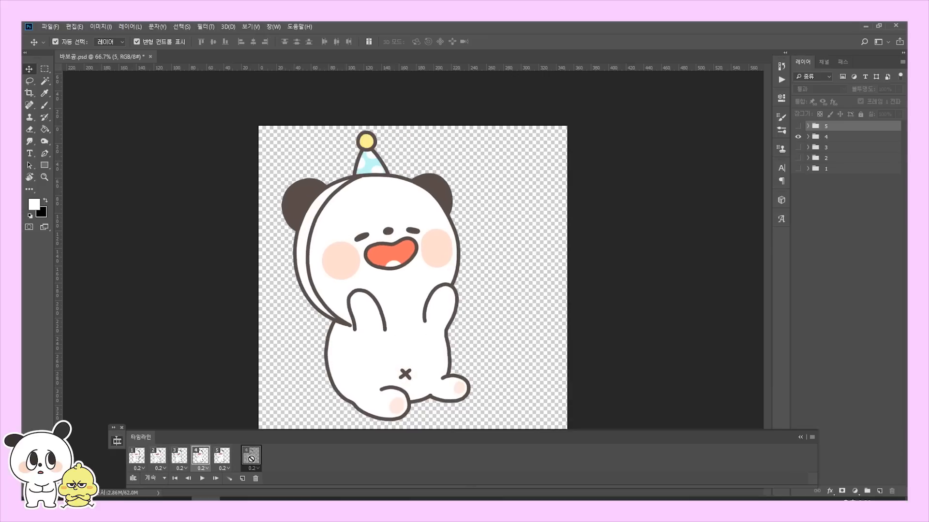
left_click(179, 457)
left_click(152, 460)
left_click_drag(179, 457, 285, 457)
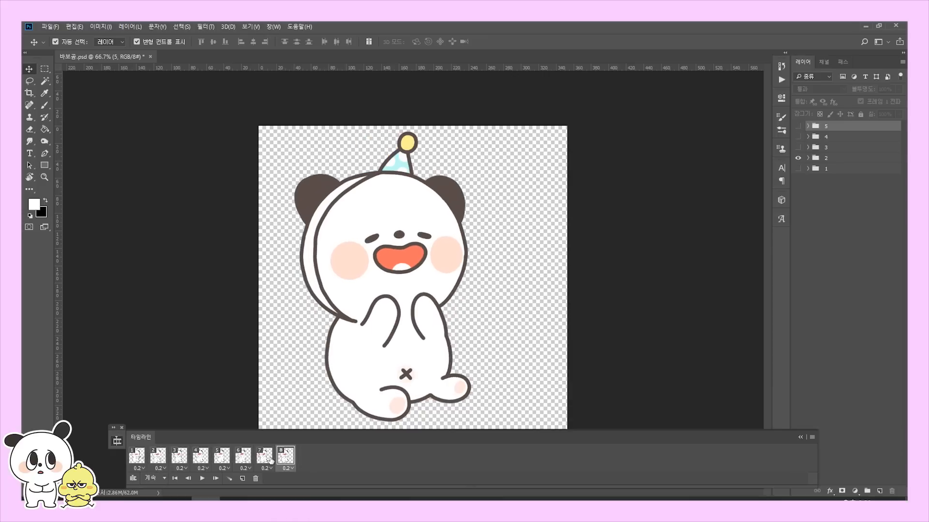
Step: Set the delay of all eight frames to 0.08 seconds
left_click(140, 459, "shift")
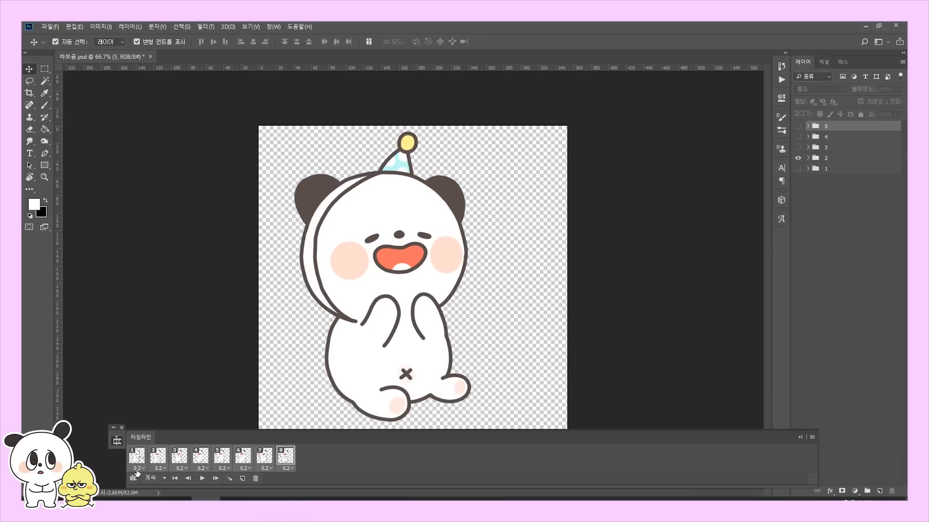
left_click(137, 469)
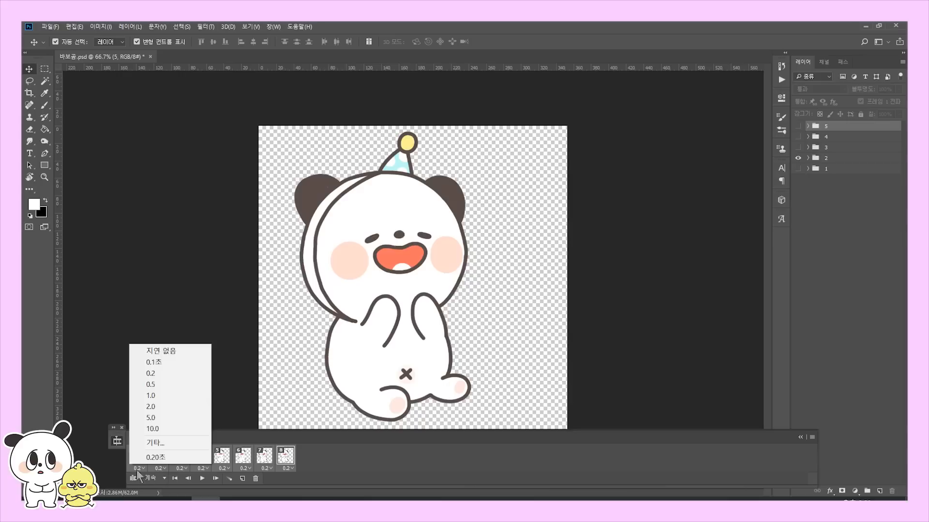
left_click(169, 442)
type("0.08")
key("Return")
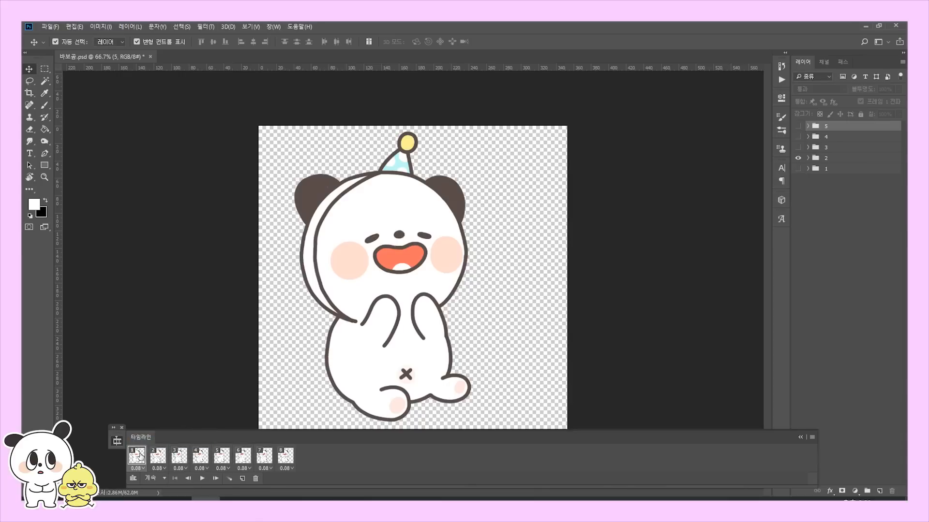
Step: Set the delay of the first frame alone to 0.2 seconds
left_click(137, 457)
left_click(139, 469)
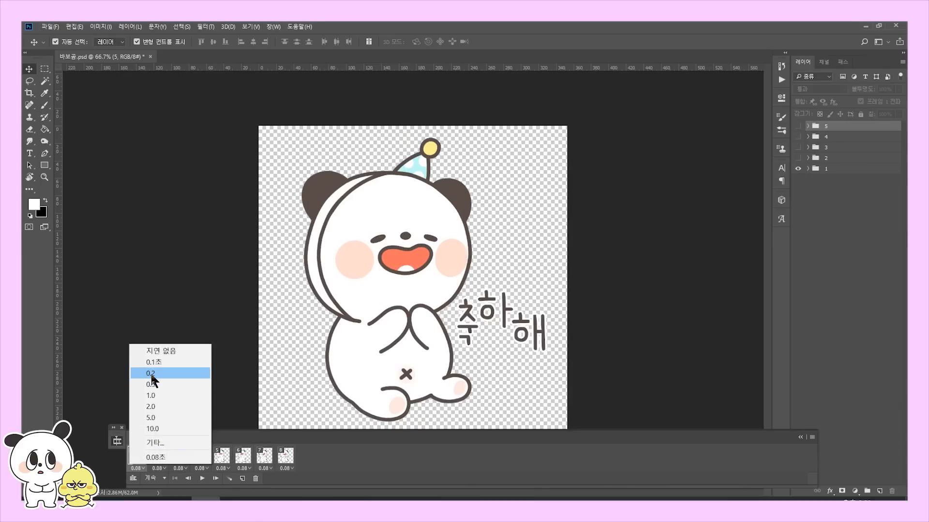
left_click(145, 457)
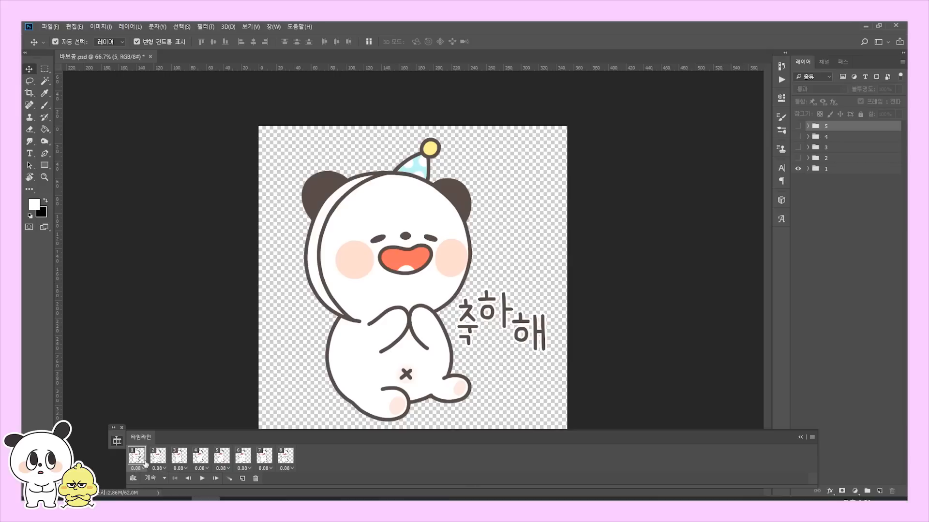
left_click(139, 468)
left_click(170, 372)
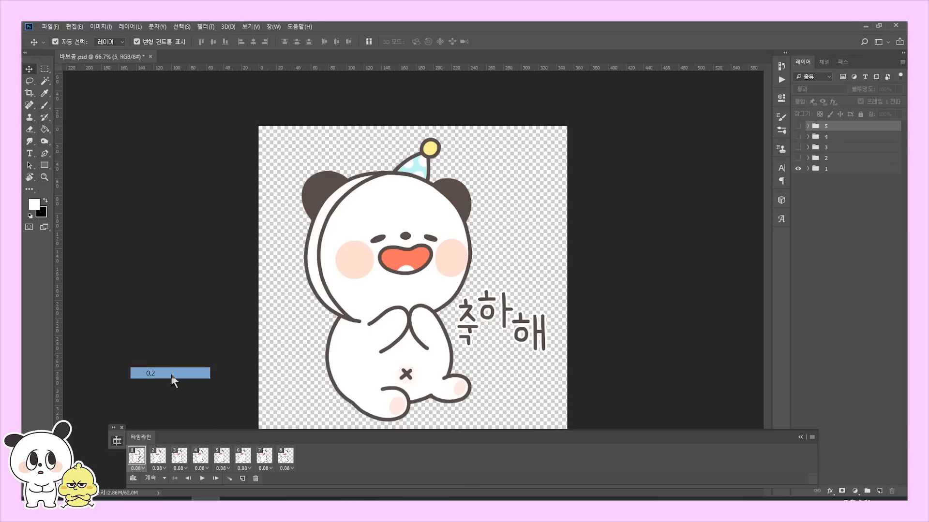
Step: Go through frames 2 to 5 and set the delay of frame 5 to 0.2 seconds
left_click(166, 459)
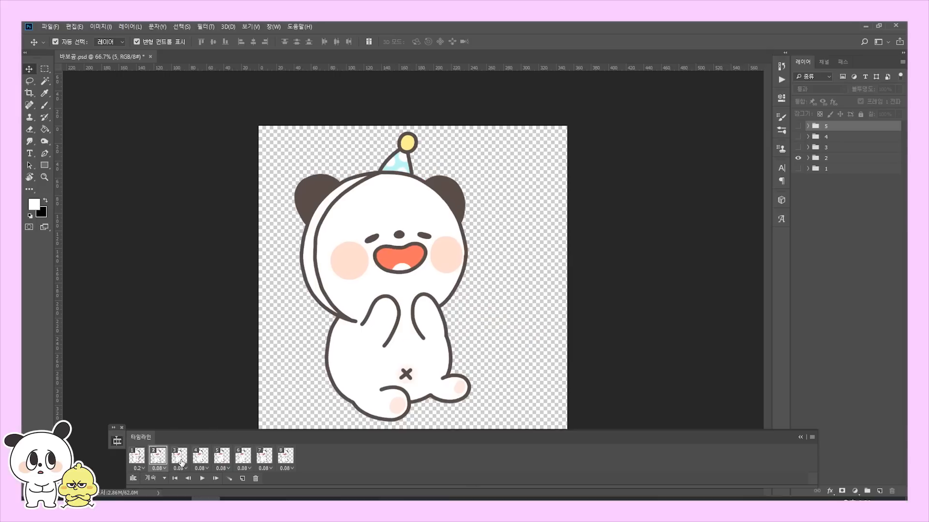
left_click(179, 457)
left_click(200, 457)
left_click(221, 457)
left_click(222, 468)
left_click(239, 375)
Step: Set the delay of frames 6, 7 and 8 together to 0.04 seconds
left_click(243, 457)
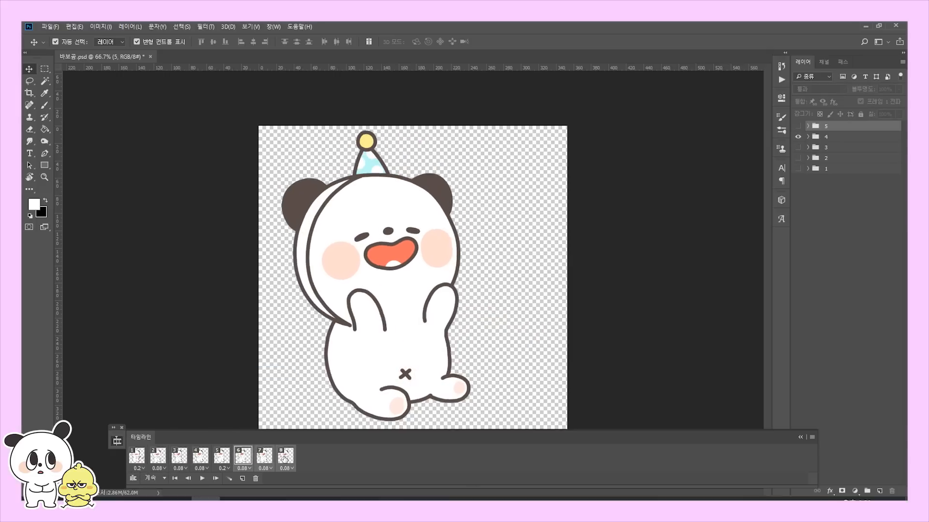
left_click(286, 468)
left_click(303, 442)
type("0.04")
key("Return")
Step: Set the delay of frame 7 alone to 0.03 seconds
left_click(263, 468)
left_click(294, 448)
type("0.03")
key("Return")
left_click(205, 382)
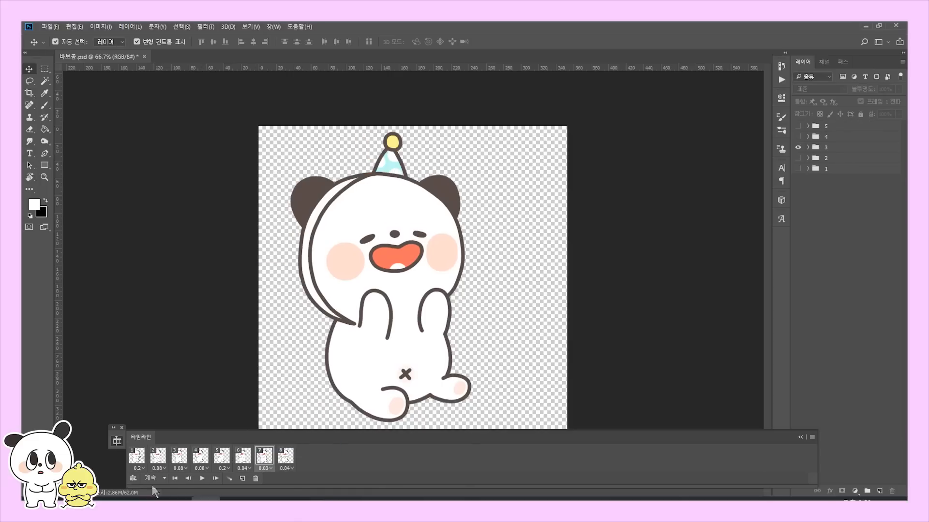
Step: Check the timeline's looping option and play the animation to preview its timing
left_click(152, 478)
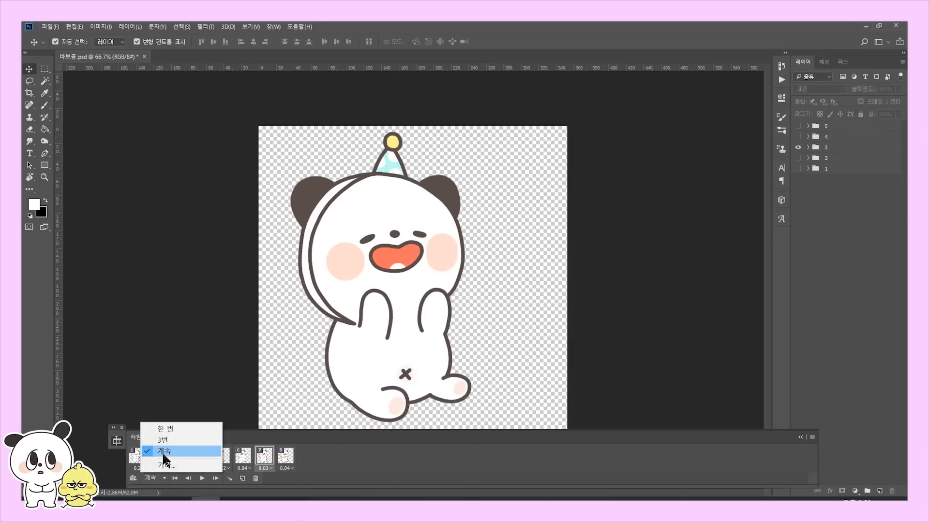
left_click(149, 480)
left_click(202, 478)
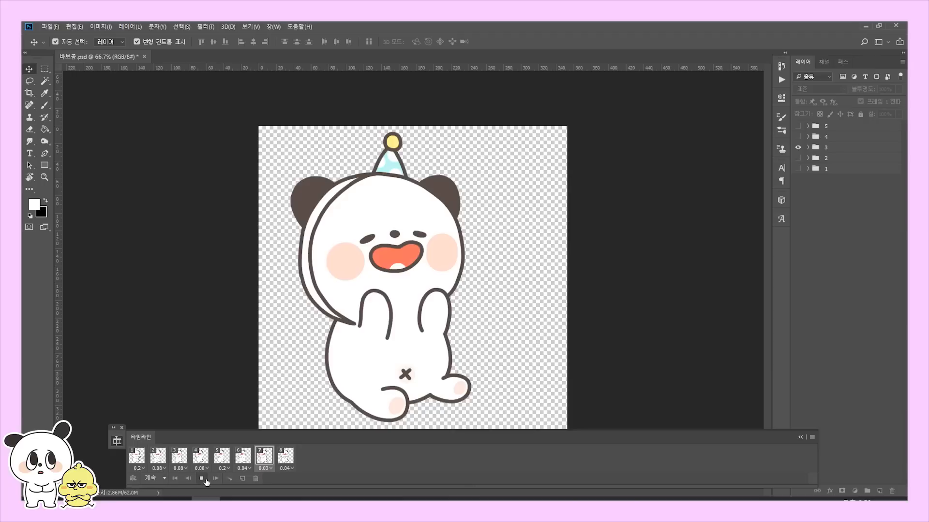
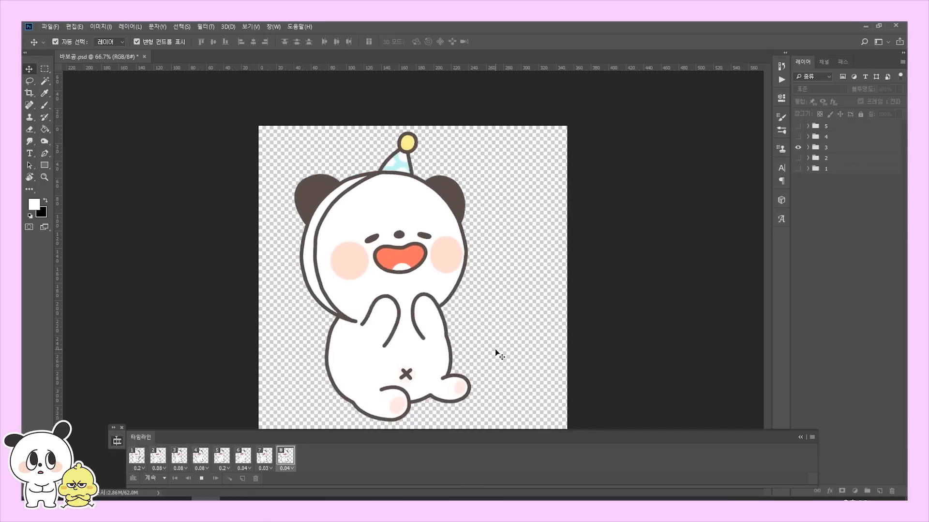
Step: Lasso the 축하해 lettering on the layer in group 1 and cut it to a new layer
left_click(455, 393)
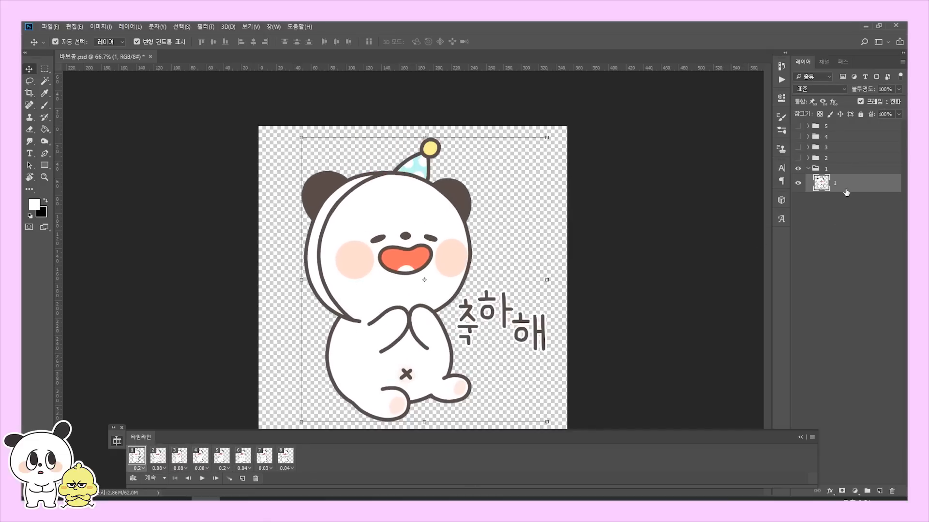
scroll(561, 307, "up", 3)
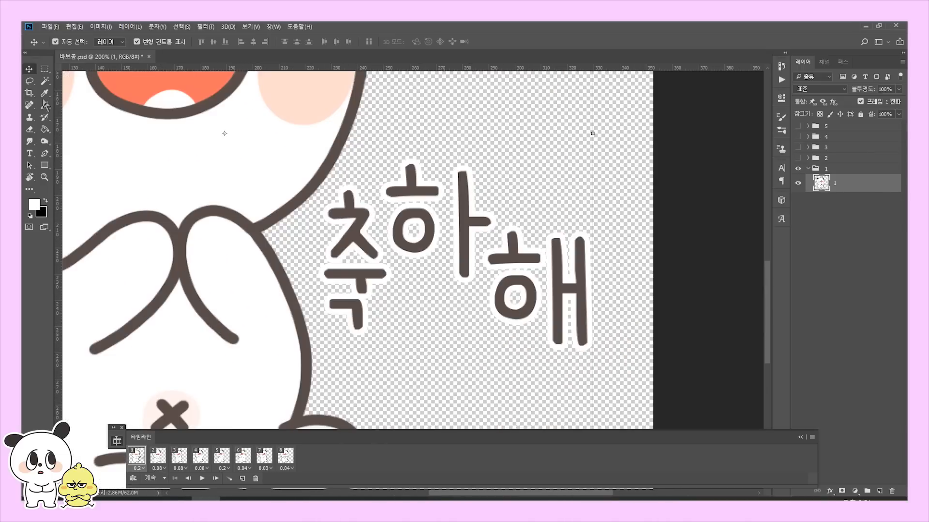
left_click(30, 81)
mouse_move(414, 148)
left_mouse_down()
mouse_move(346, 178)
mouse_move(318, 206)
mouse_move(306, 259)
mouse_move(320, 323)
mouse_move(352, 356)
mouse_move(520, 378)
mouse_move(625, 375)
mouse_move(639, 256)
mouse_move(567, 188)
mouse_move(464, 149)
mouse_move(411, 147)
left_mouse_up()
right_click(410, 229)
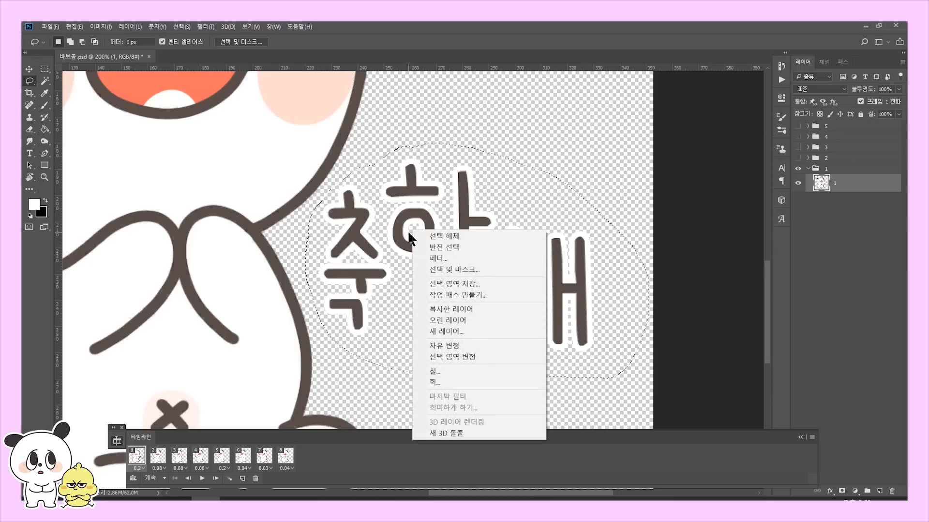
left_click(454, 320)
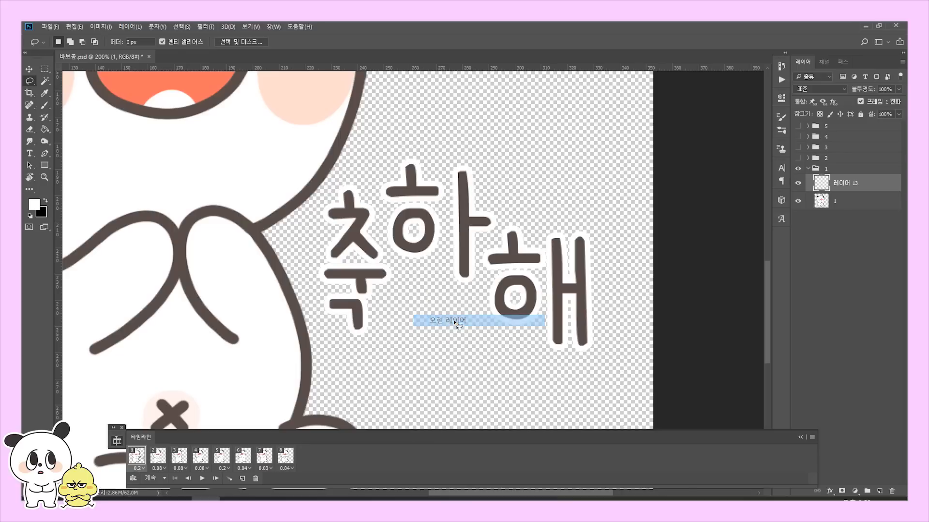
left_click(29, 69)
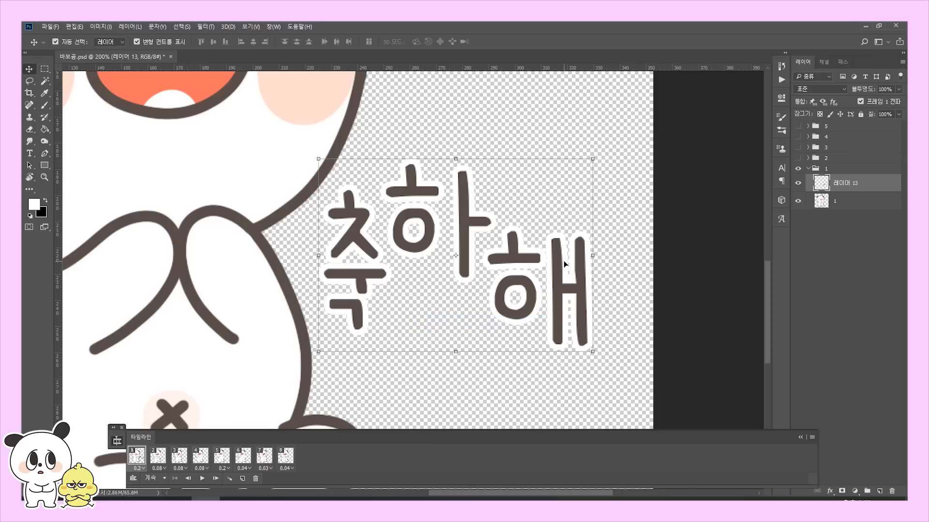
Step: Toggle the panda layer and the cut-out lettering layer on and off to check their separation
key("ctrl+0")
left_click(798, 202)
left_click(799, 201)
left_click(799, 201)
left_click(798, 201)
left_click(798, 184)
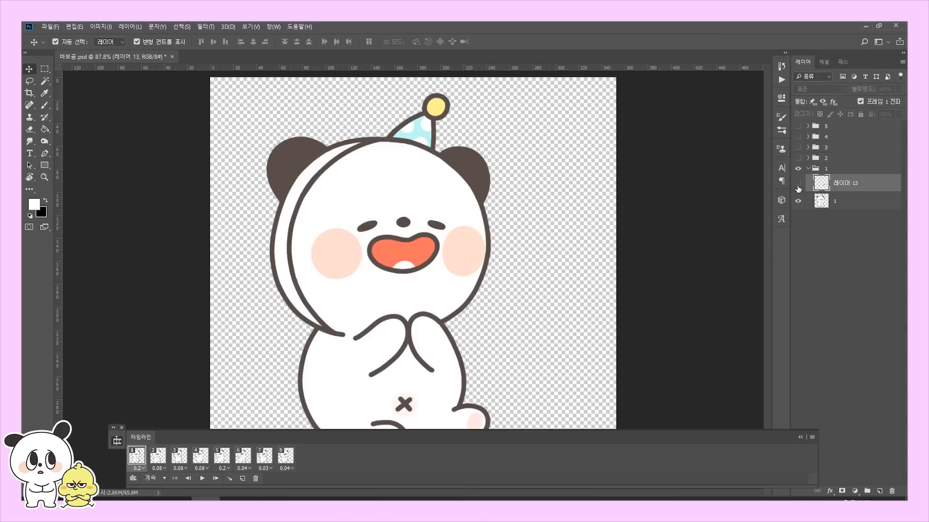
left_click(798, 186)
left_click(798, 186)
left_click(798, 186)
left_click(798, 186)
left_click(798, 184)
Step: Rename the cut-out lettering layer as text
double_click(850, 186)
type("rm")
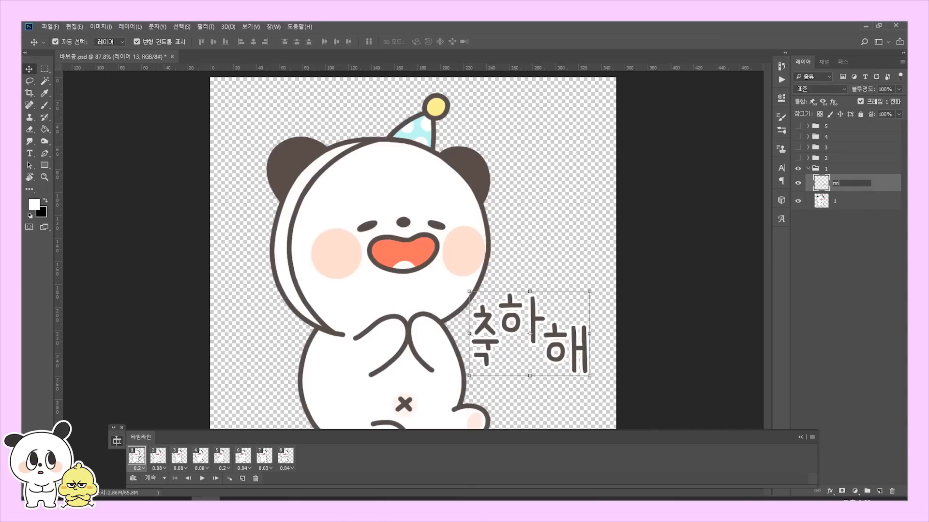
type("xt")
key("Return")
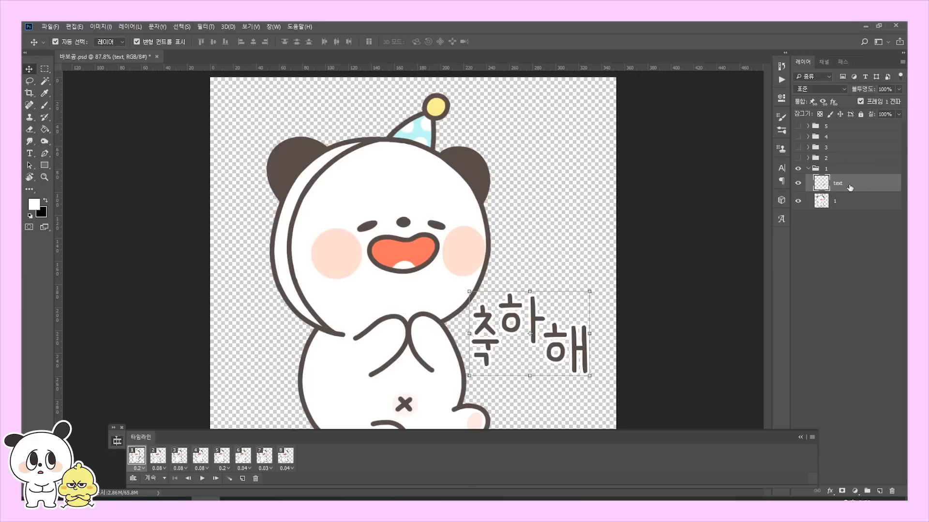
Step: Duplicate the text layer from group 1 into each of the groups 2 to 5
left_click(844, 168)
left_click(843, 158)
left_click(843, 147)
left_click(843, 137)
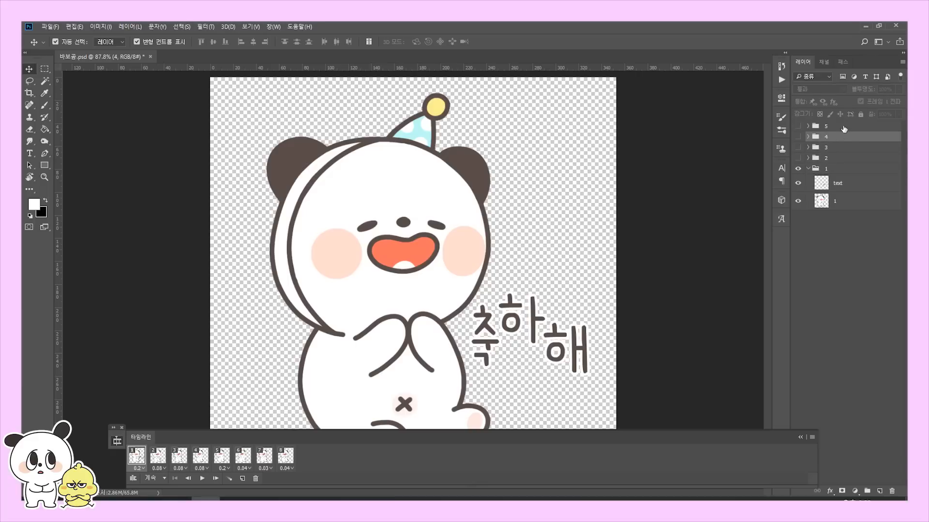
left_click(871, 189)
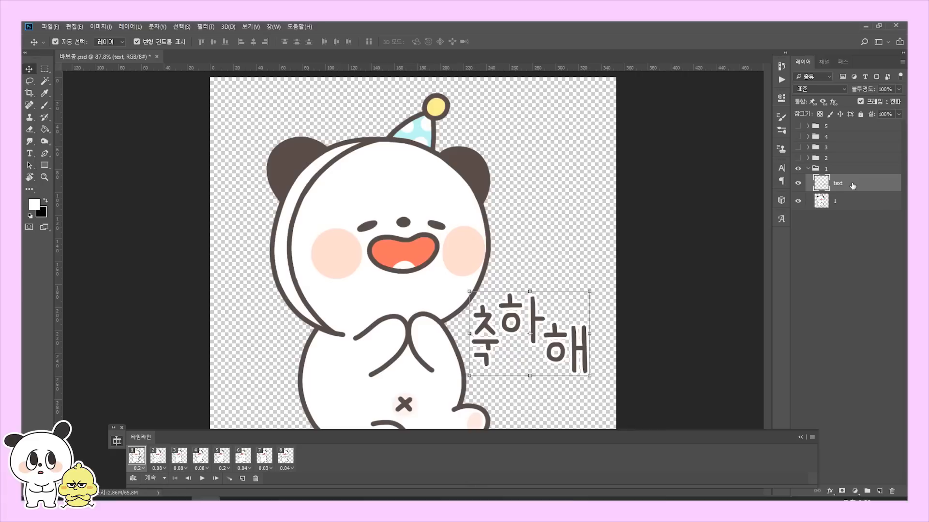
left_click_drag(853, 186, 851, 127)
Step: Collapse group 1, toggle the groups' visibility and inspect groups 5 and 4 for their text copies
left_click(808, 169)
left_click(798, 169)
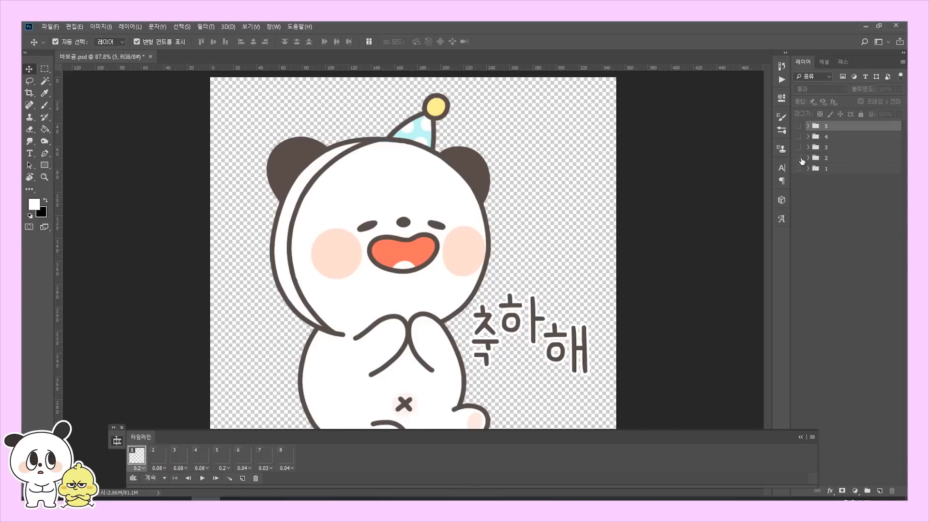
left_click(797, 127)
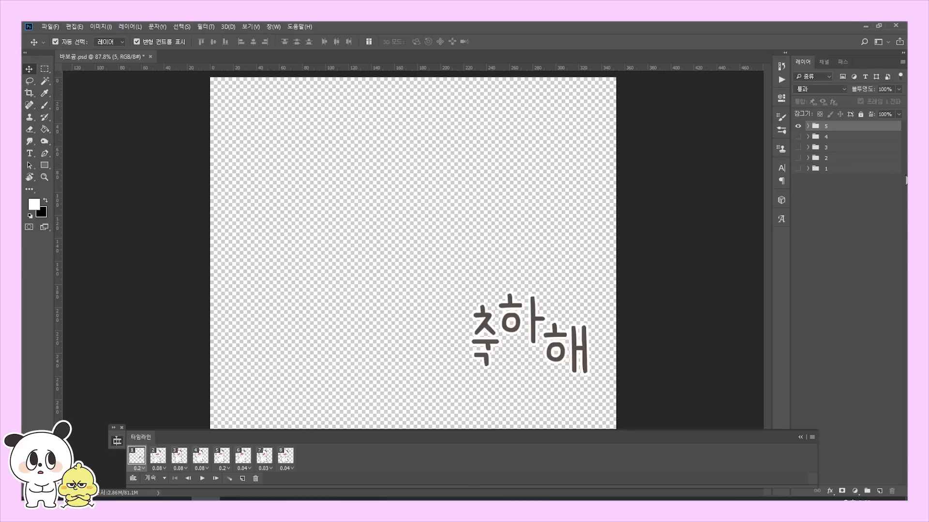
left_click(808, 126)
left_click(807, 227)
left_click(798, 259)
left_click(796, 280)
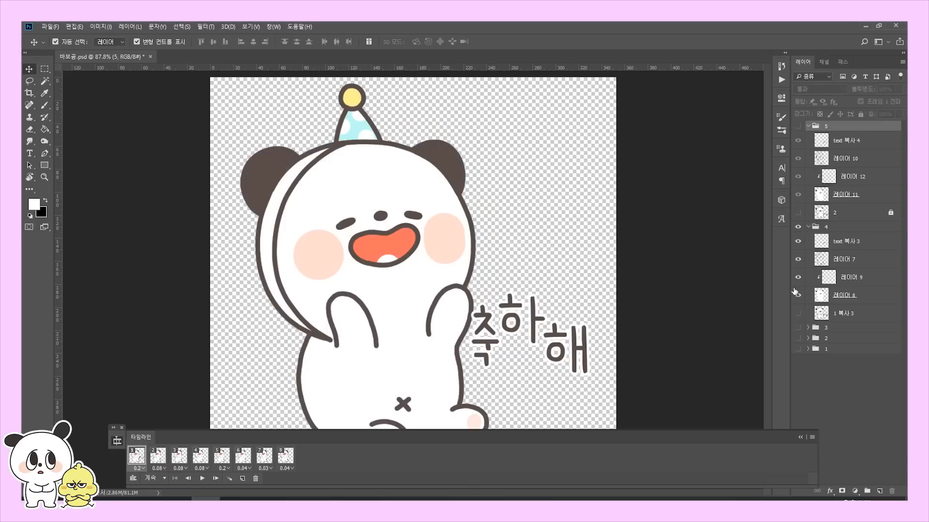
left_click(807, 226)
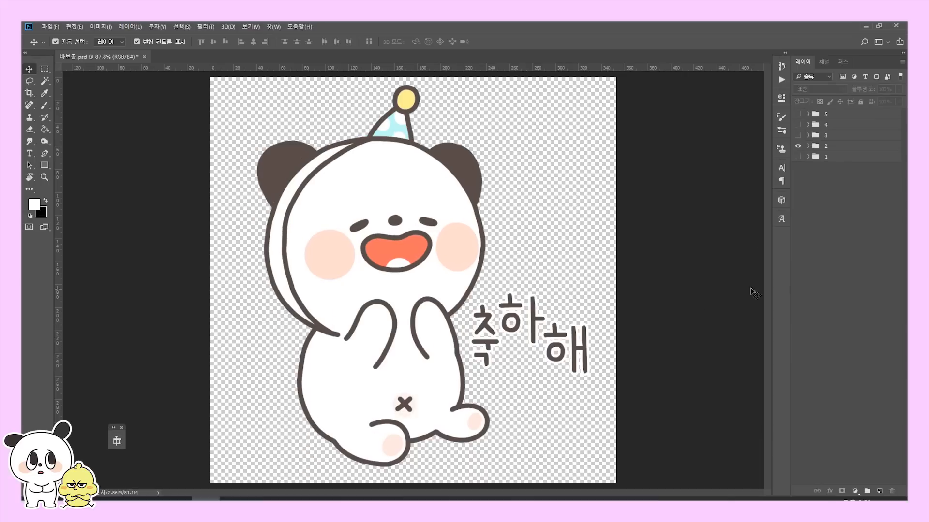
Step: Scale down the 축하해 lettering in groups 2, 3 and 4 about its centre, reducing group 4's copy to about 88%
key("ctrl+1")
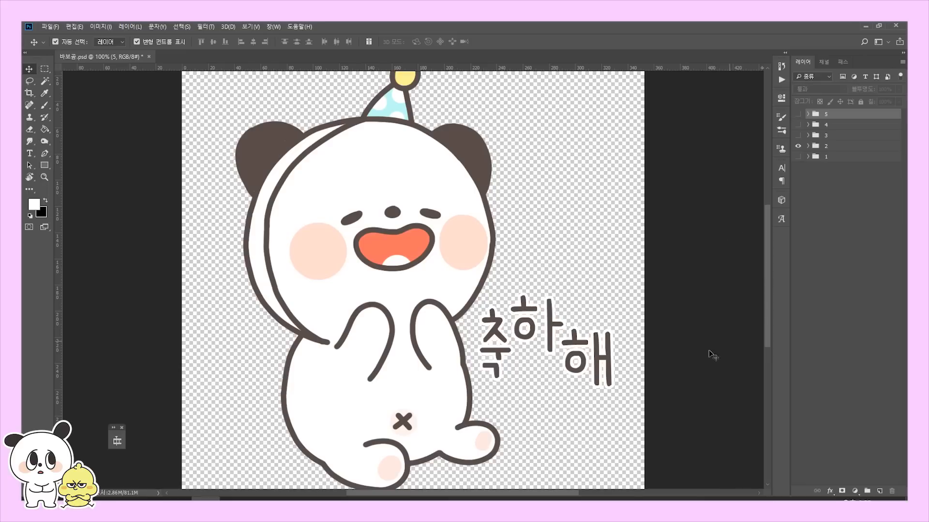
left_click(552, 324)
left_click(614, 293)
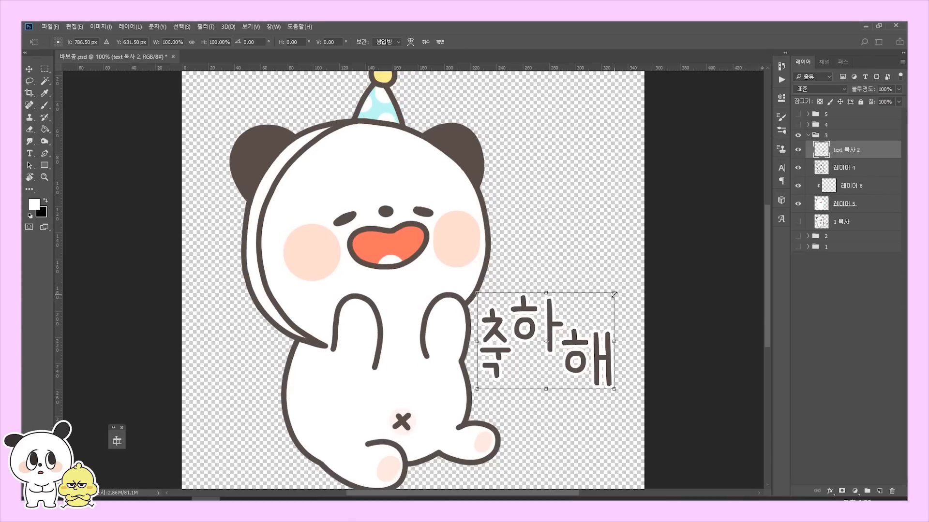
left_click_drag(614, 293, 613, 301)
key("Return")
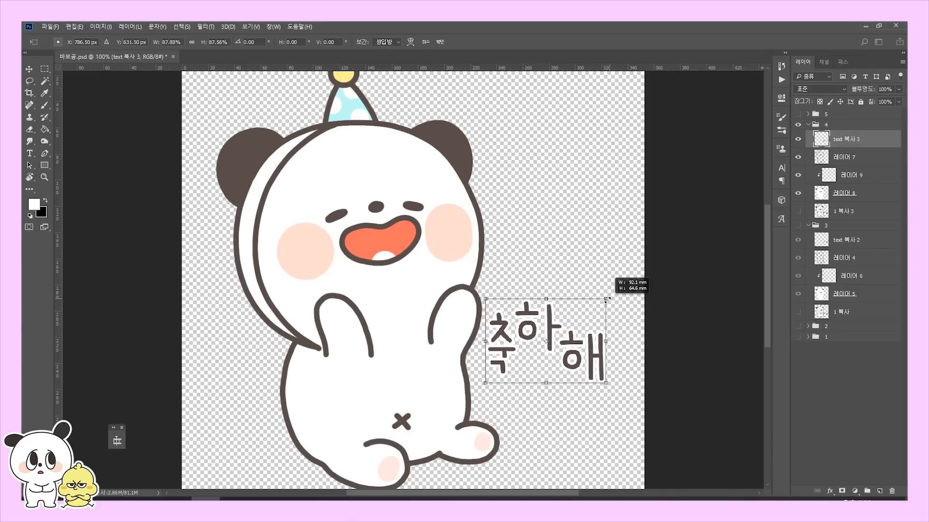
key("Return")
left_click(798, 124)
left_click(798, 125)
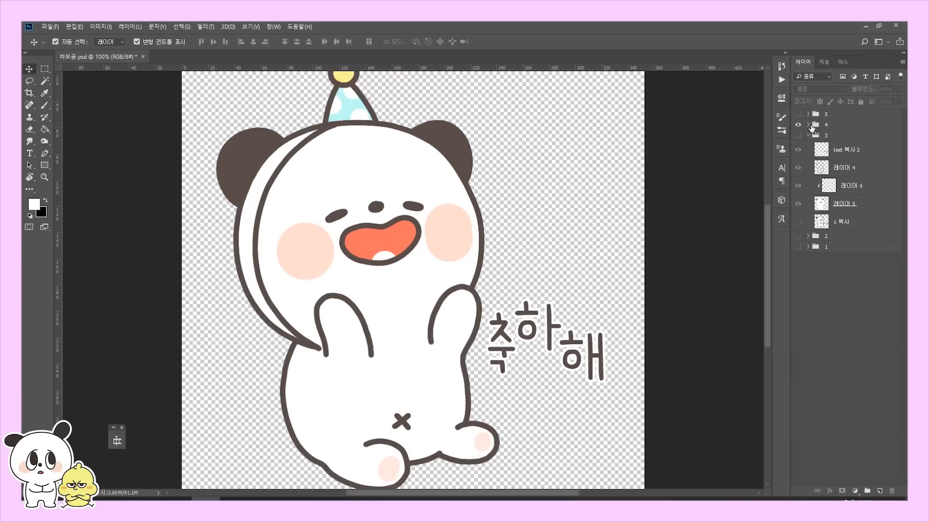
Step: Update the timeline frames so each shows only its matching group with that group's text copy, including frames 6 to 8
left_click(117, 441)
left_click(154, 457)
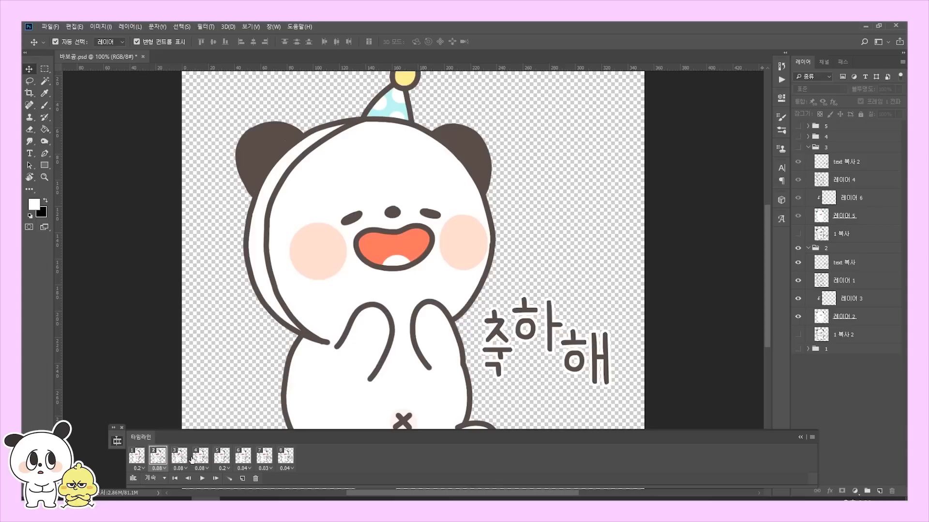
left_click(201, 455)
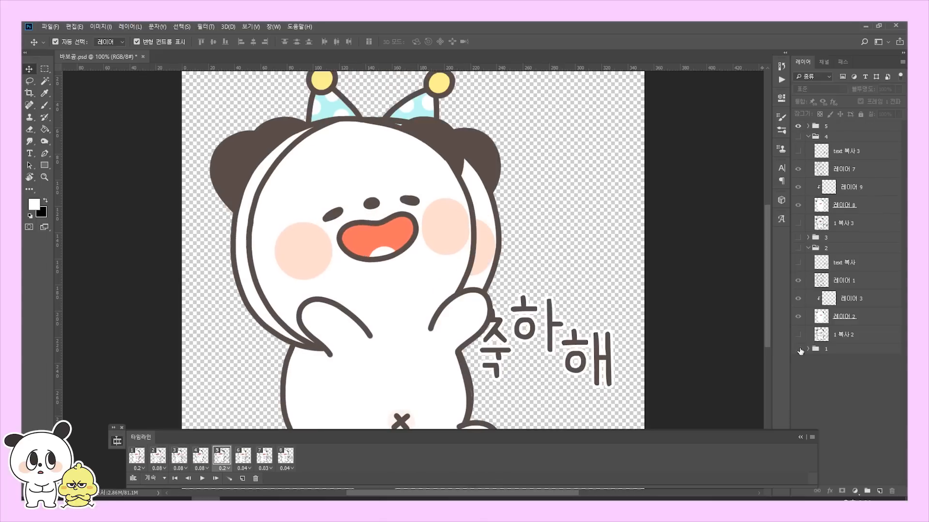
left_click(286, 456)
left_click(243, 456, "shift")
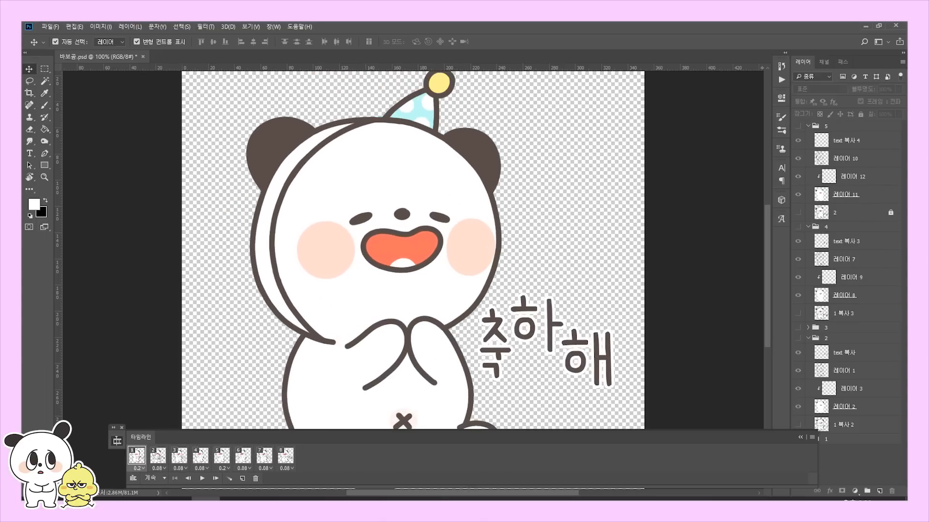
Step: Set the delay of frames 6 and 8 to 0.04 seconds and of frame 7 to 0.03 seconds
left_click(263, 468)
left_click(283, 442)
type("0.04")
key("Return")
left_click(263, 468)
left_click(281, 442)
type("0.03")
key("Return")
Step: Play the animation from frame 1 with the whole canvas in view to check the motion and lettering
key("ctrl+minus")
key("ctrl+minus")
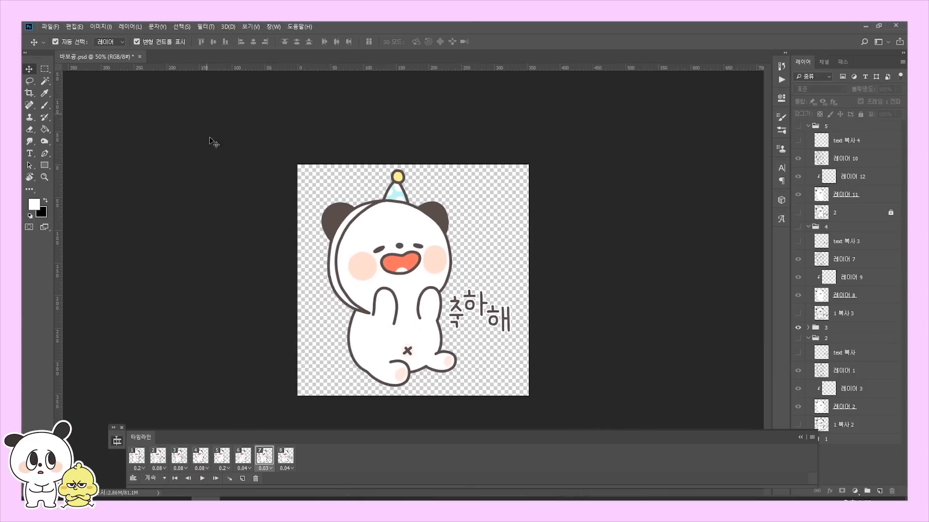
left_click(137, 463)
left_click(202, 479)
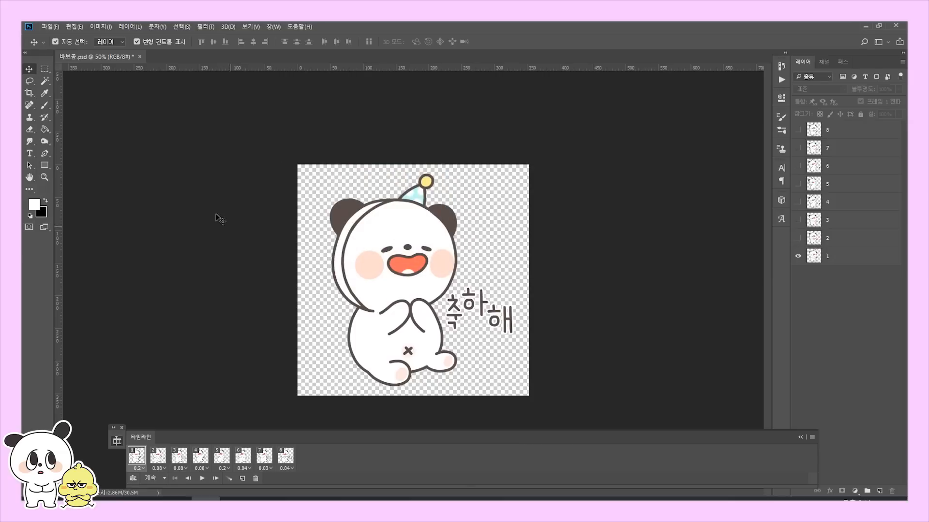
Step: Start a legacy Save for Web export of the animation and choose GIF as the file format
left_click(52, 28)
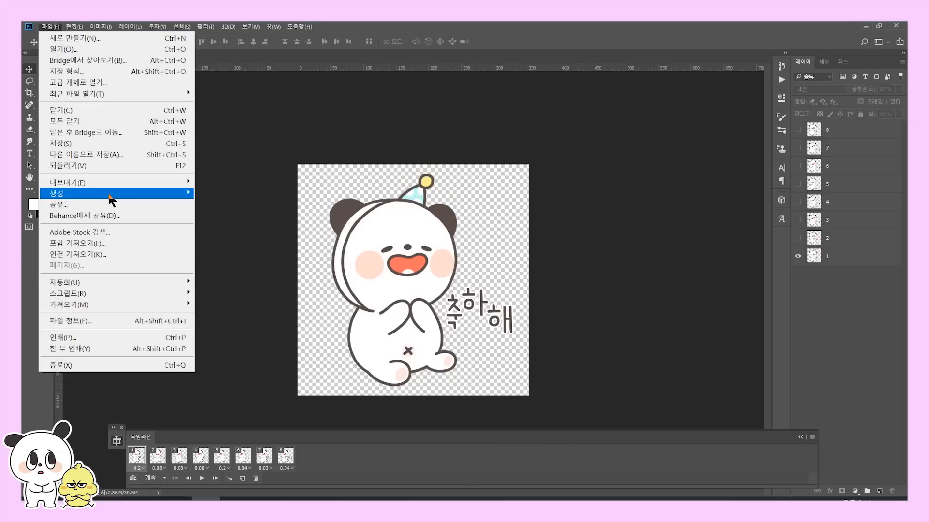
mouse_move(110, 184)
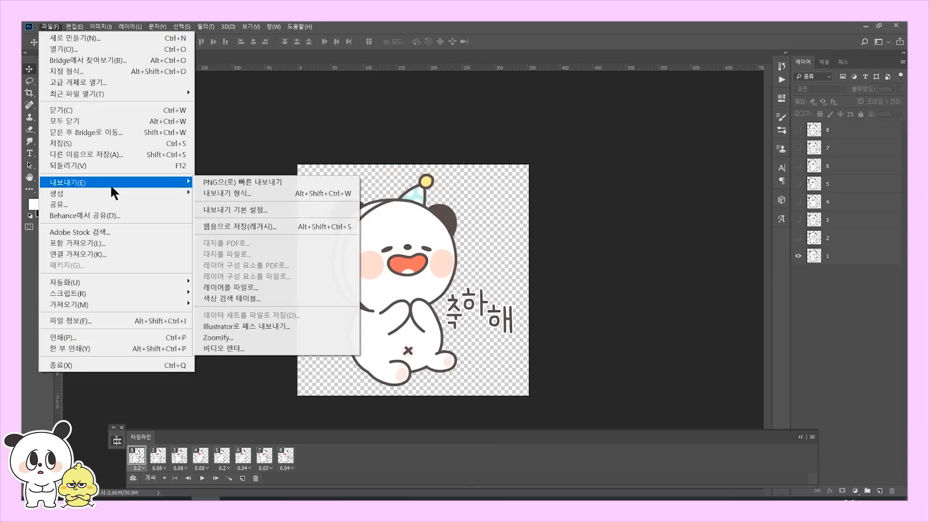
left_click(246, 227)
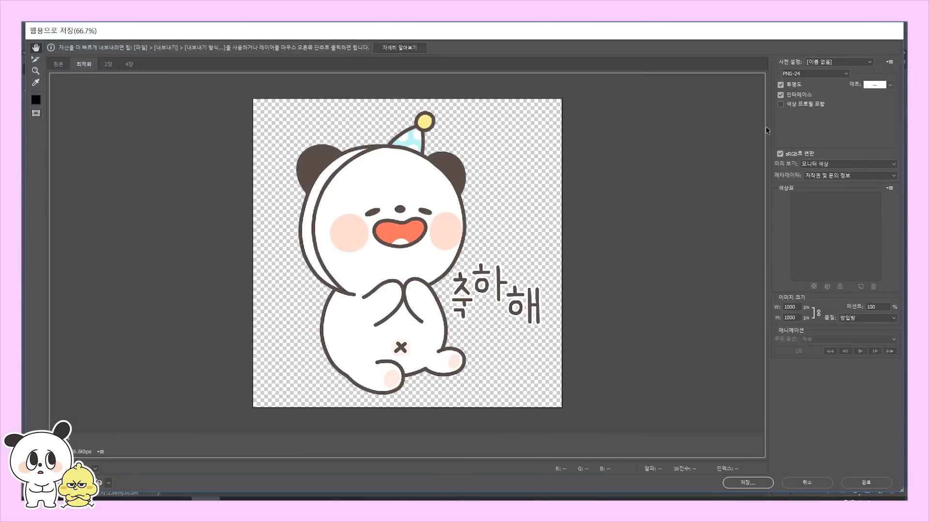
left_click(815, 74)
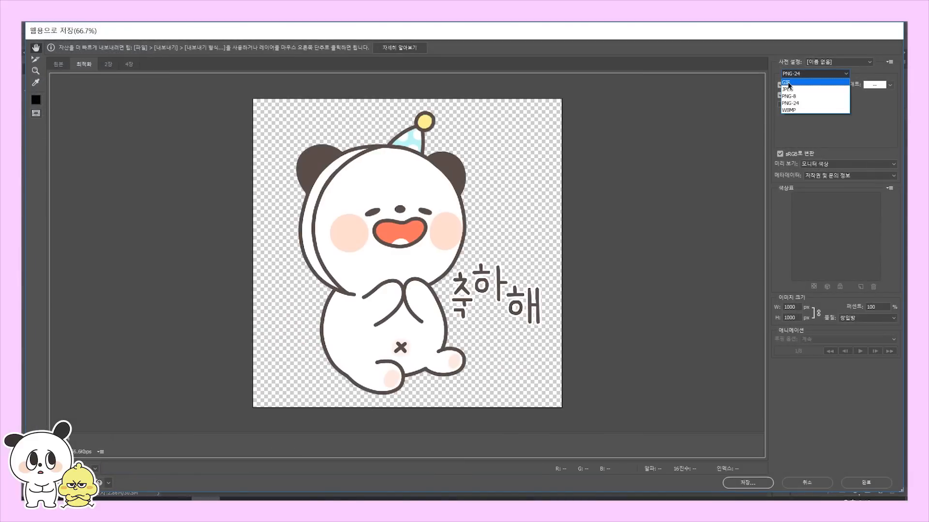
left_click(722, 155)
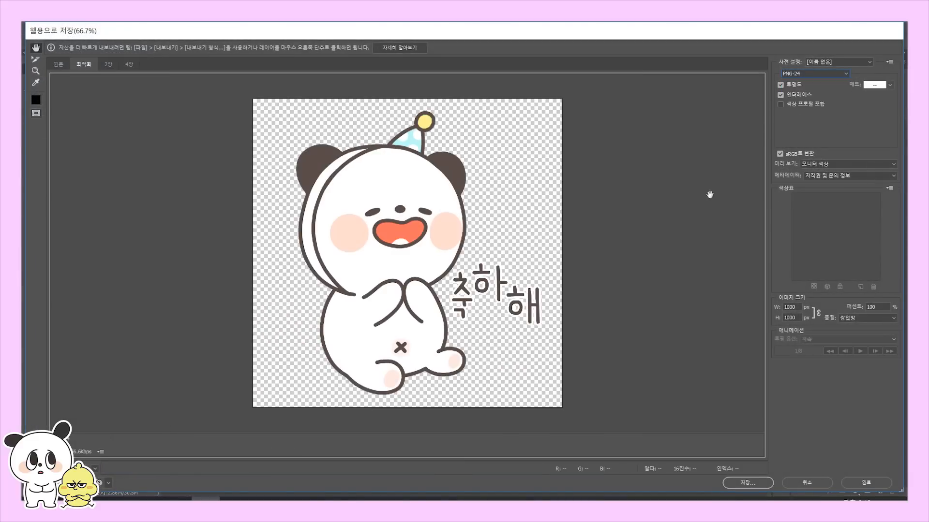
left_click(793, 75)
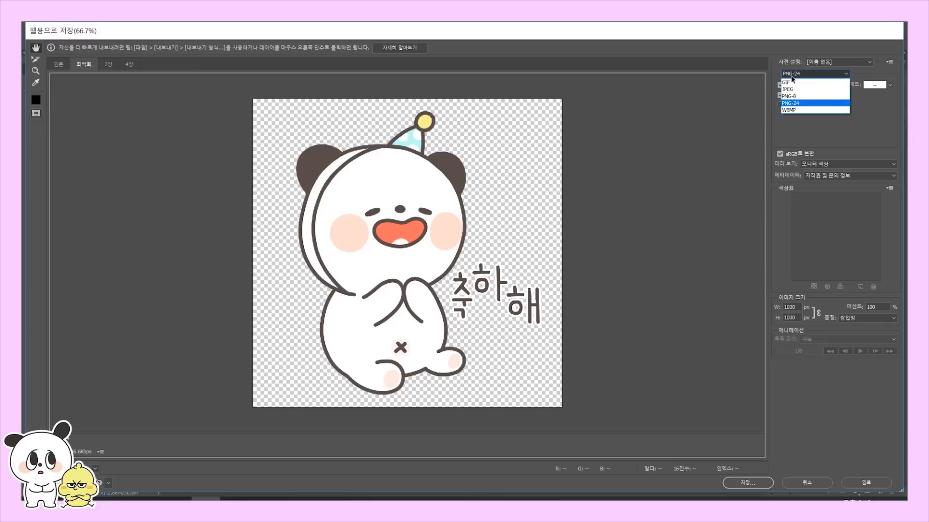
left_click(788, 83)
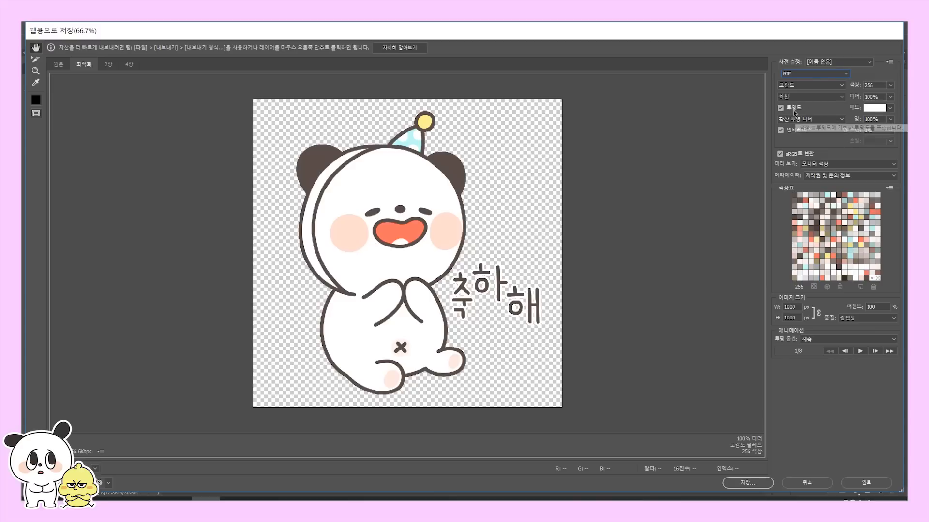
Step: Turn off transparency, set the image size to 360 × 360 px and keep the looping option at 계속 (forever)
left_click(781, 109)
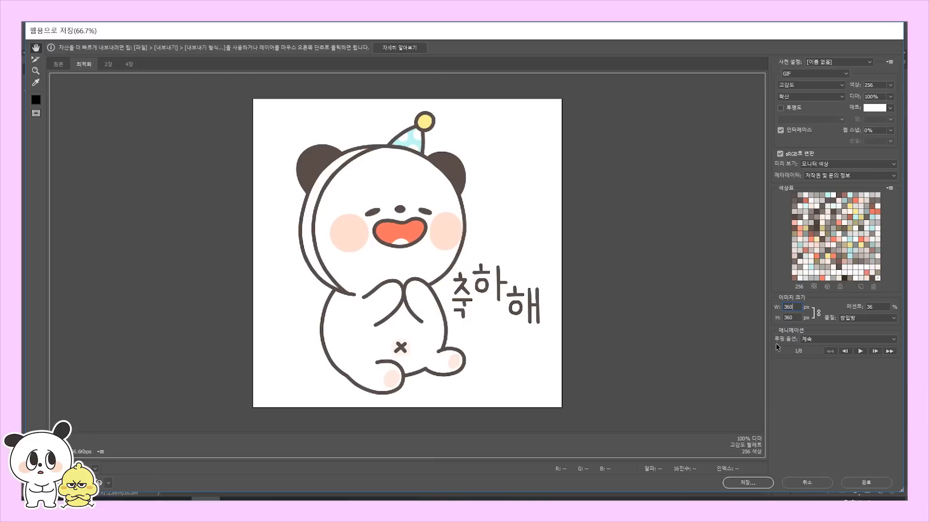
left_click(812, 340)
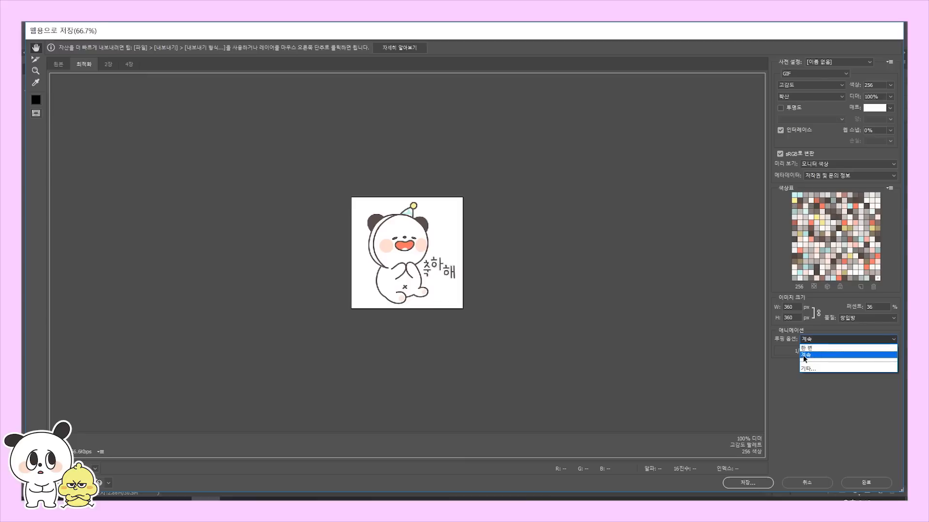
left_click(802, 355)
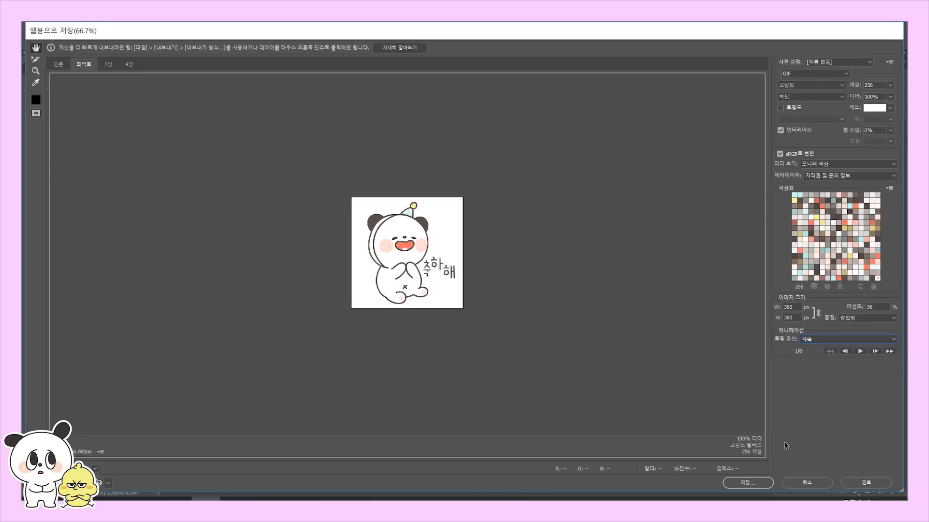
Step: Save the GIF as 바보곰 in the 바보곰 folder and open the saved file in the photo viewer
left_click(756, 487)
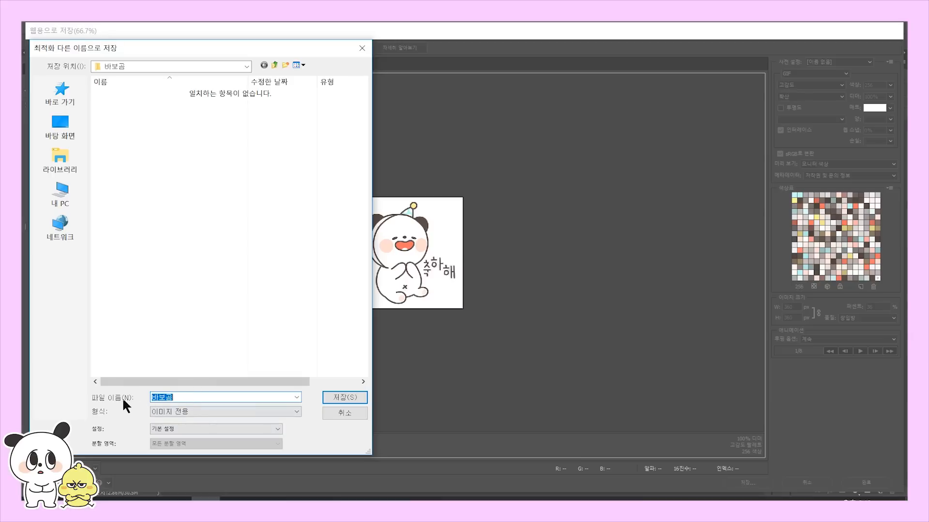
left_click(355, 398)
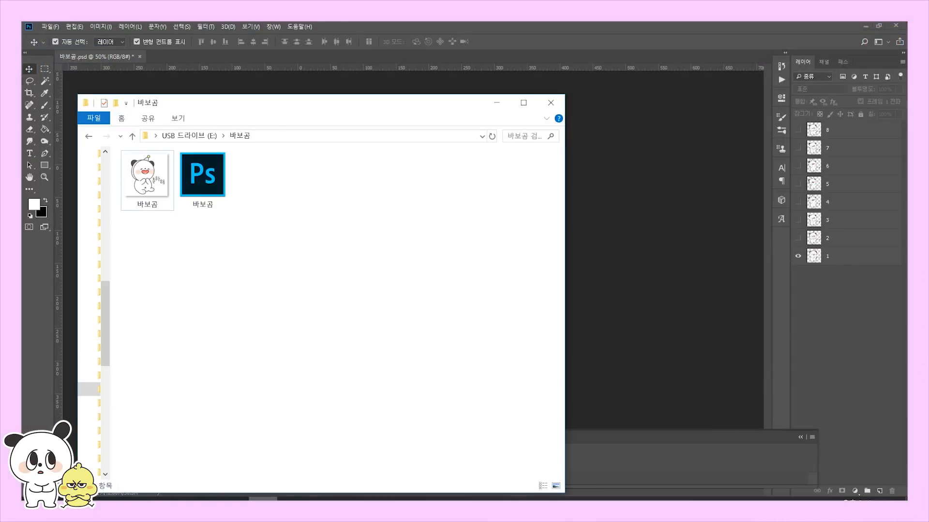
left_click(150, 182)
double_click(150, 182)
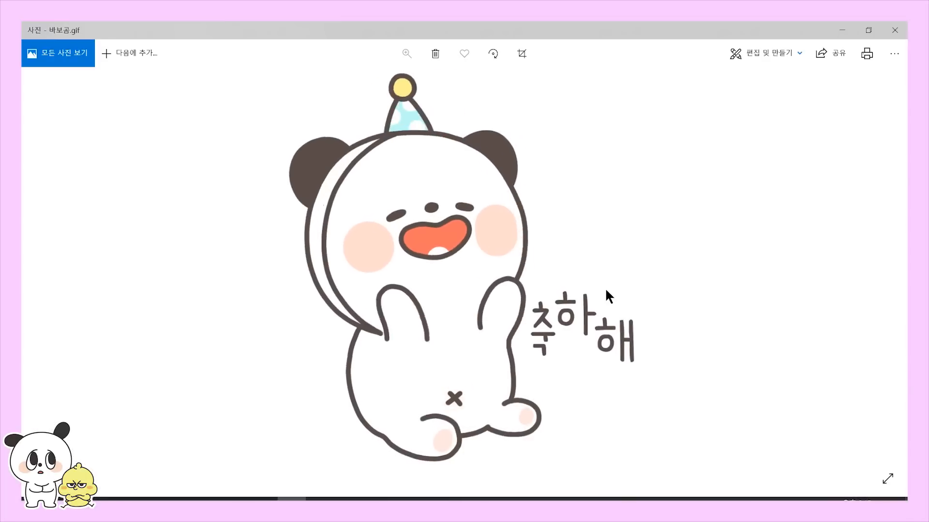